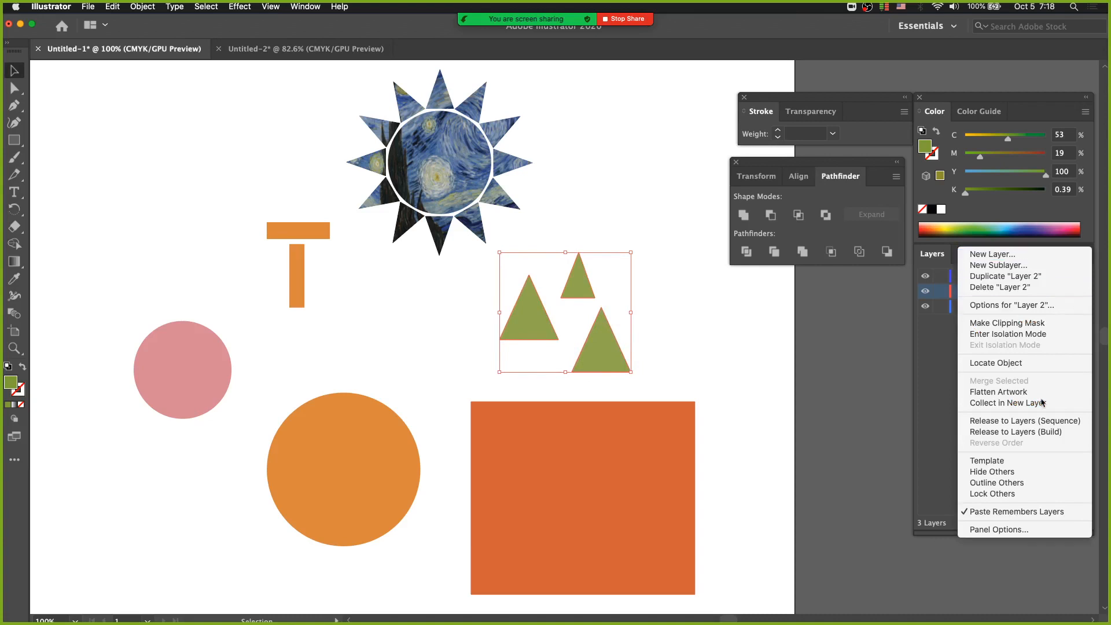
Turn off Paste Remembers Layers, then move the three green triangles slightly left and copy them
{"action": "left_click", "coordinate": [1019, 510]}
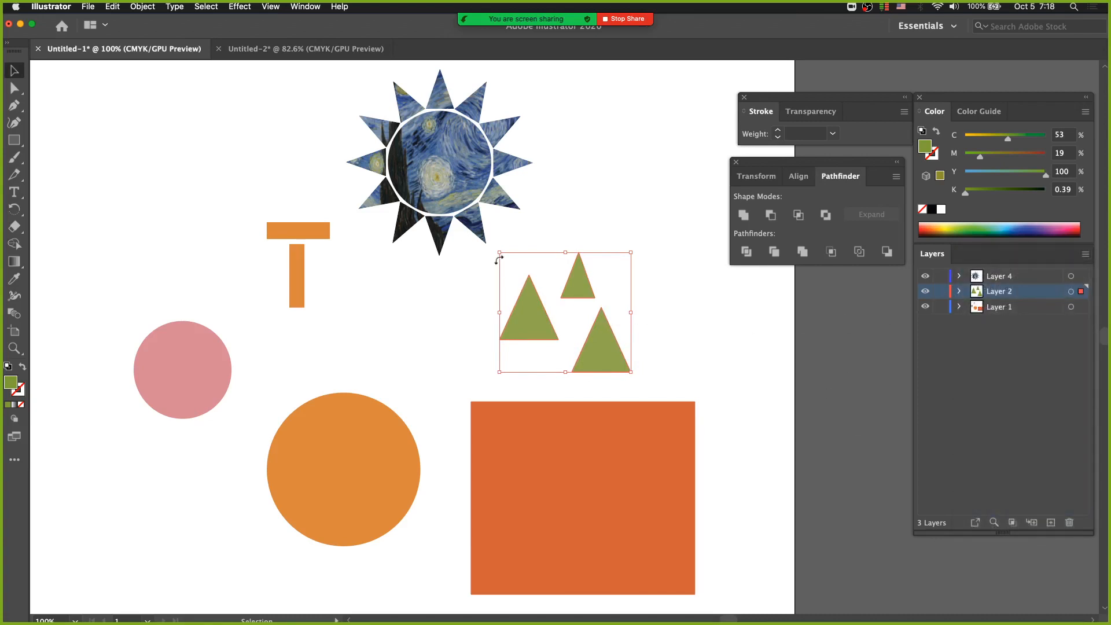
{"action": "mouse_move", "coordinate": [542, 326]}
{"action": "left_mouse_down"}
{"action": "mouse_move", "coordinate": [520, 328]}
{"action": "mouse_move", "coordinate": [529, 325]}
{"action": "left_mouse_up"}
{"action": "key", "text": "super"}
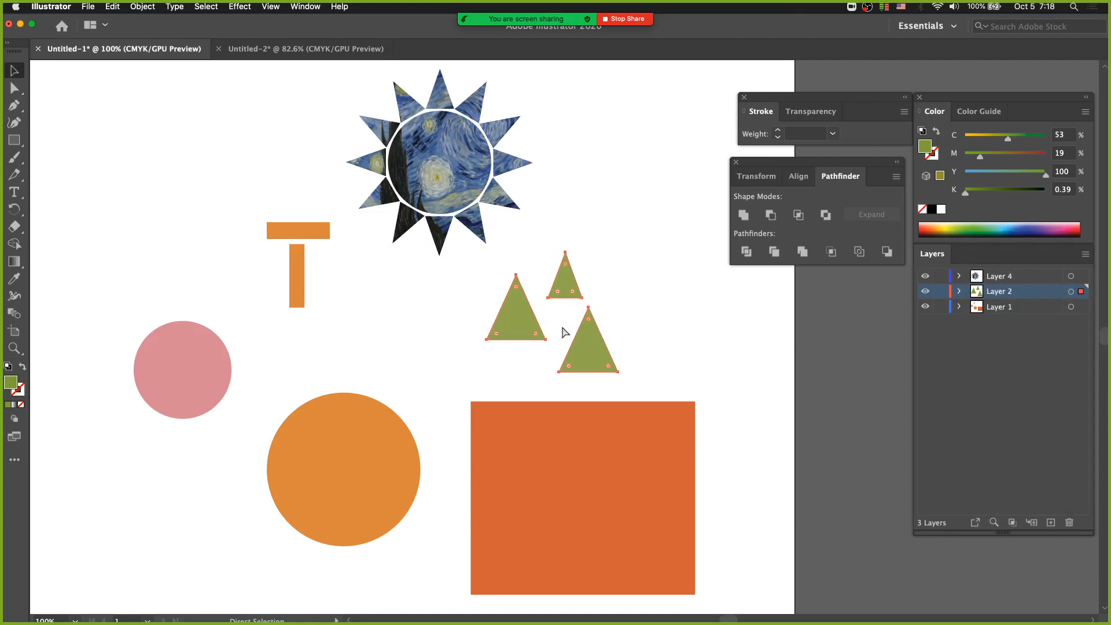
Paste a copy of the three green triangles, move it to the right of the originals and delete it
{"action": "key", "text": "super"}
{"action": "key", "text": "super+v"}
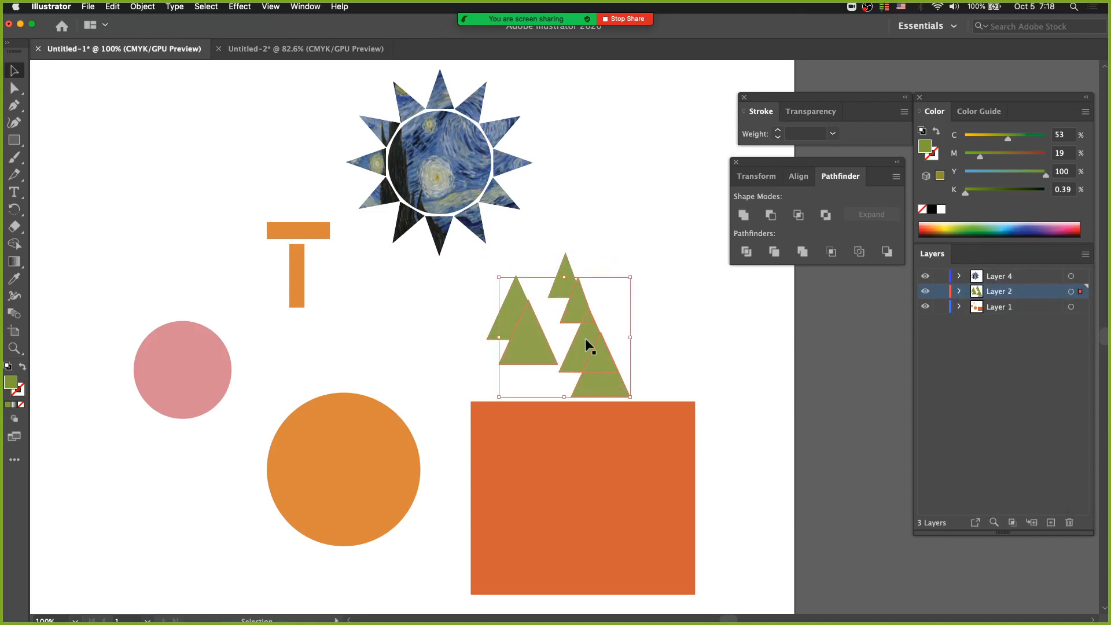
{"action": "left_click_drag", "start_coordinate": [599, 355], "coordinate": [710, 351]}
{"action": "key", "text": "Delete"}
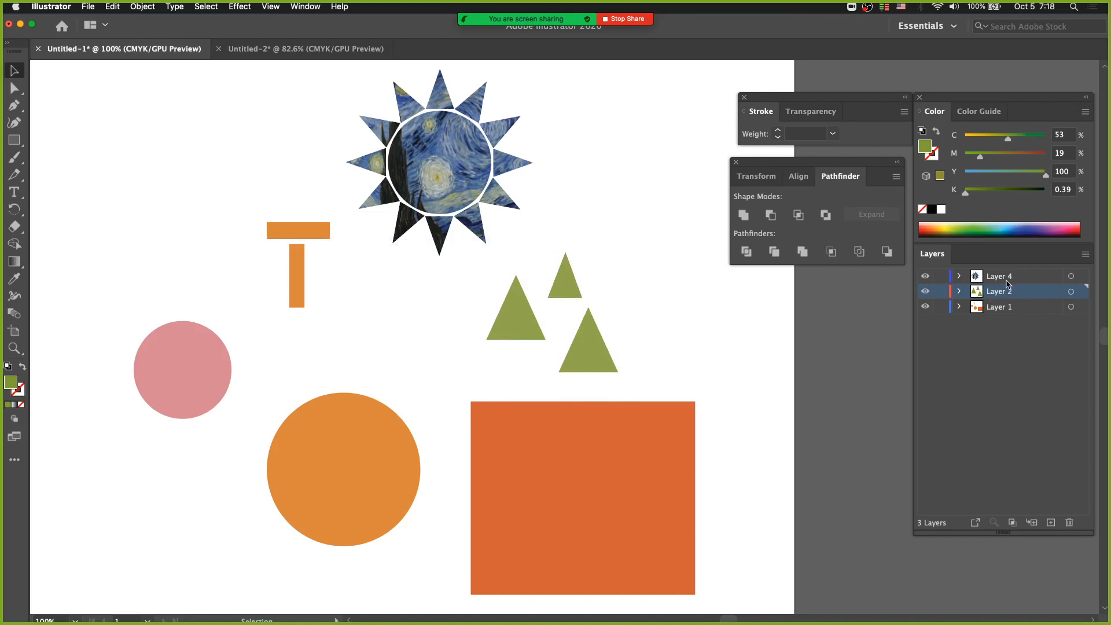
Move the sun on Layer 4, then paste a copy of the green triangles onto that layer, left of the originals
{"action": "mouse_move", "coordinate": [457, 178]}
{"action": "left_mouse_down"}
{"action": "mouse_move", "coordinate": [425, 169]}
{"action": "mouse_move", "coordinate": [451, 193]}
{"action": "left_mouse_up"}
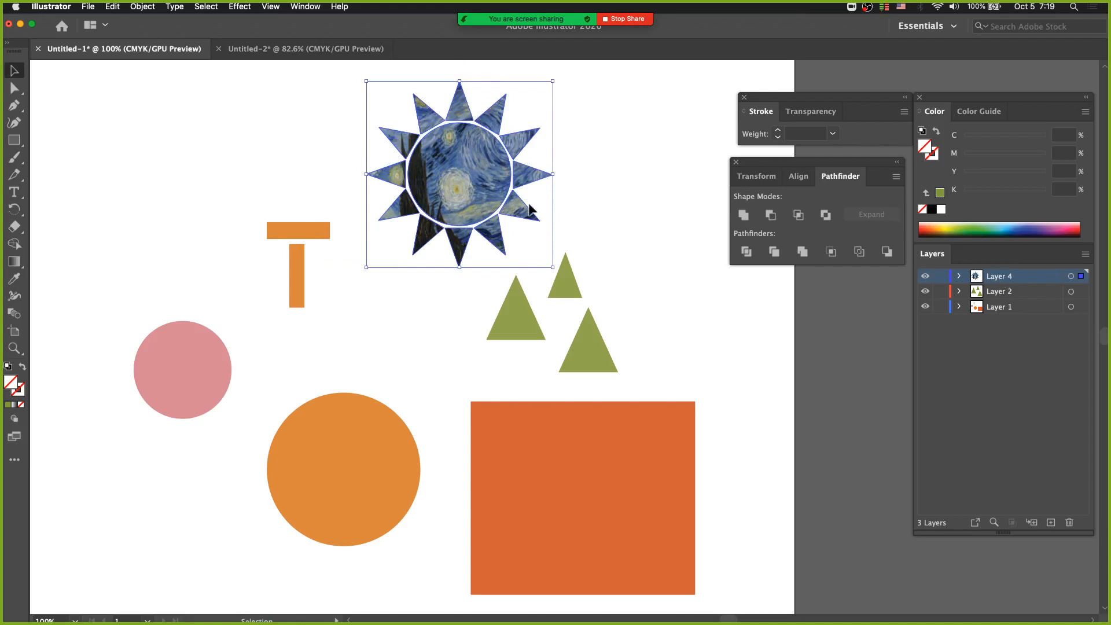
{"action": "left_click_drag", "start_coordinate": [575, 332], "coordinate": [570, 350]}
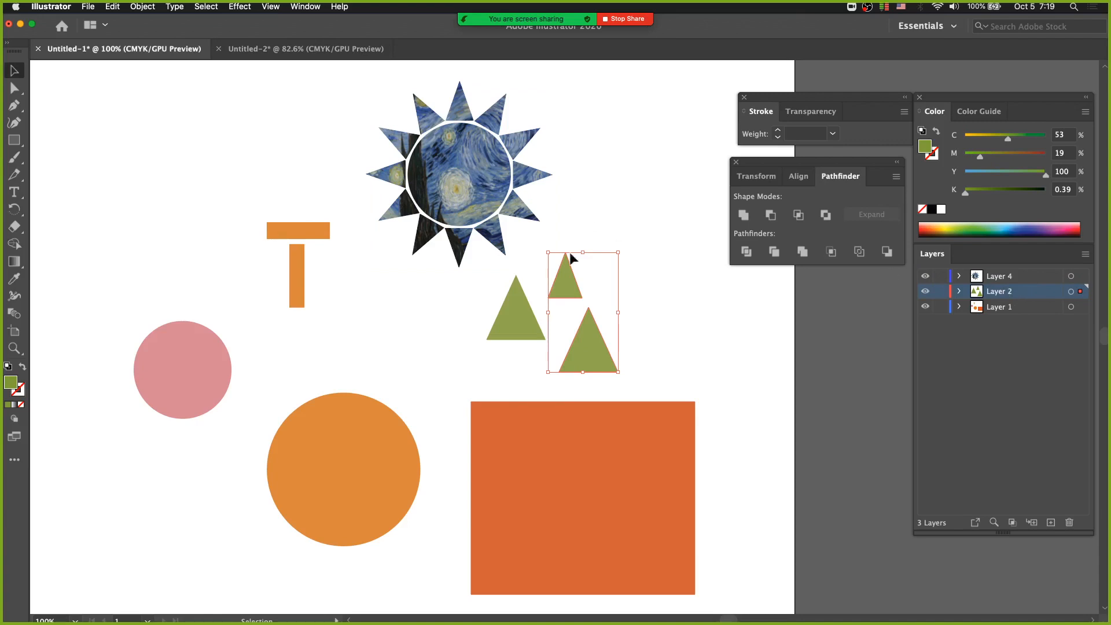
{"action": "left_click_drag", "start_coordinate": [462, 179], "coordinate": [501, 162]}
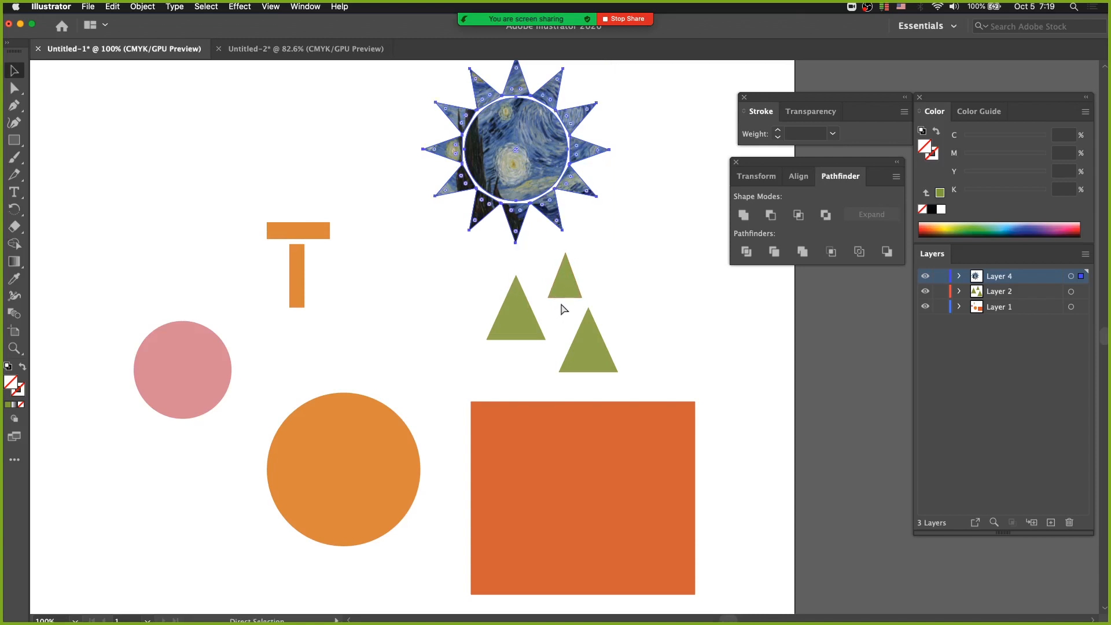
{"action": "key", "text": "super+v"}
{"action": "left_click_drag", "start_coordinate": [621, 366], "coordinate": [466, 319]}
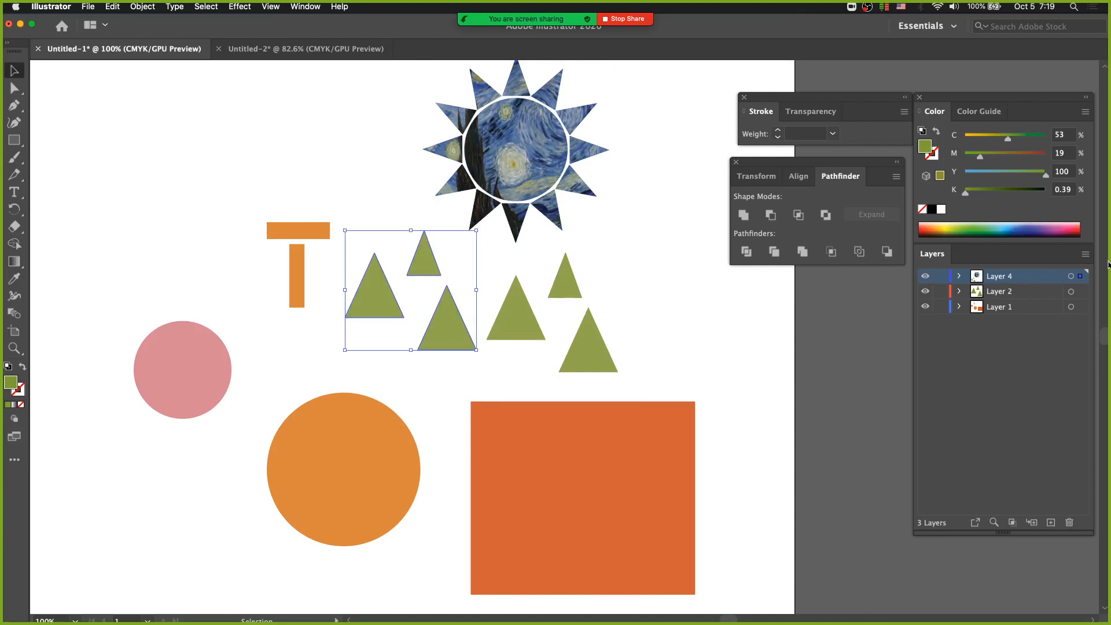
Check the Paste Remembers Layers option and compare the layers holding the original triangles and the pasted copy
{"action": "left_click", "coordinate": [1085, 254]}
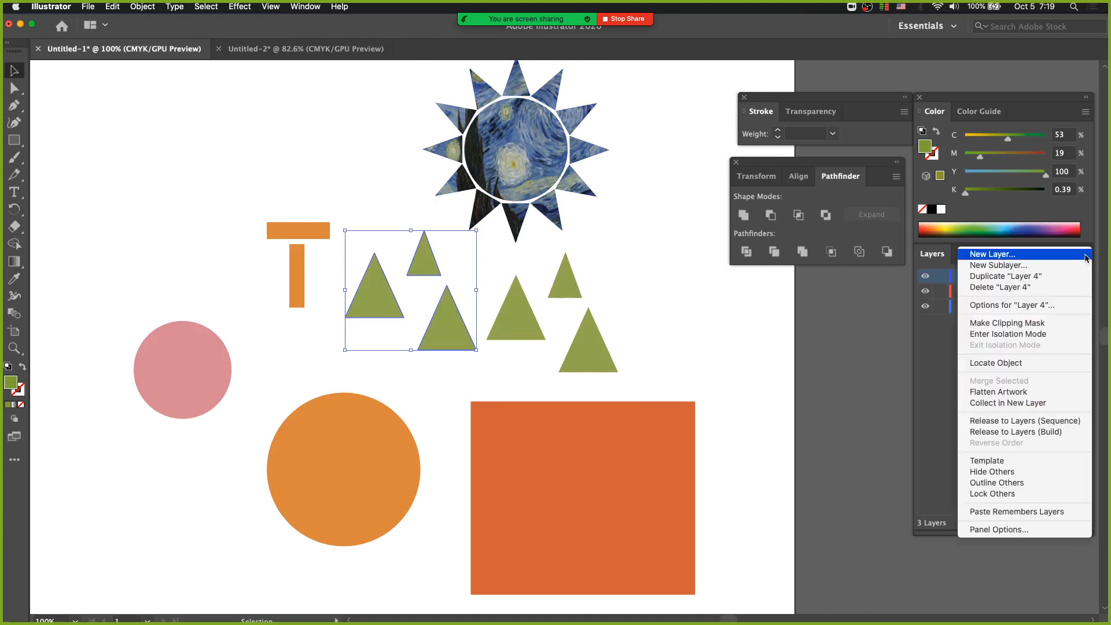
{"action": "left_click", "coordinate": [1007, 512]}
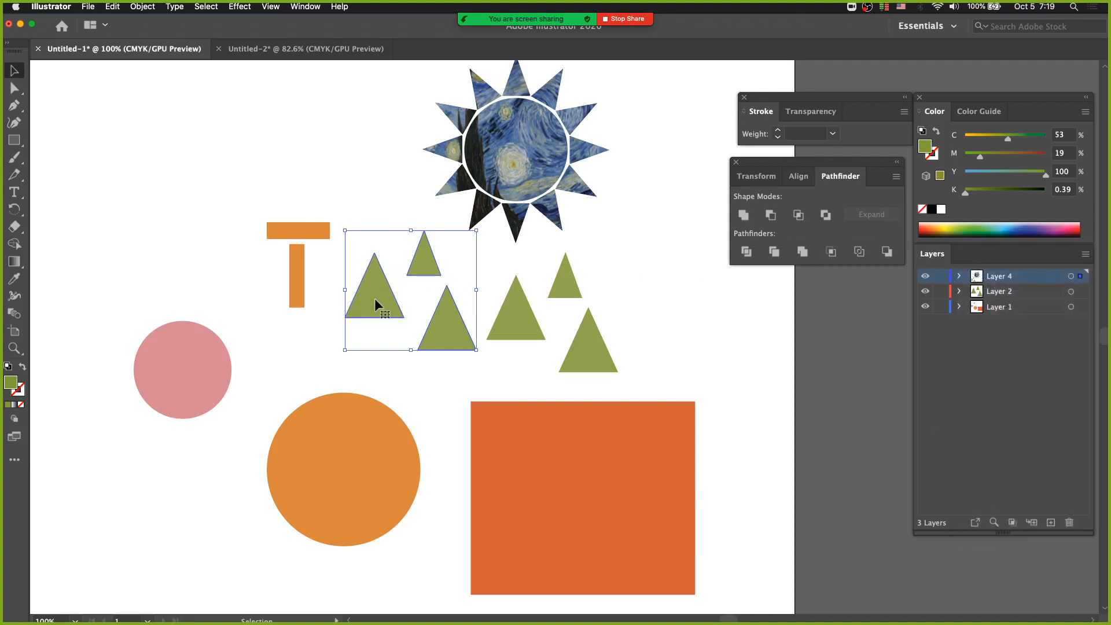
{"action": "left_click", "coordinate": [567, 295]}
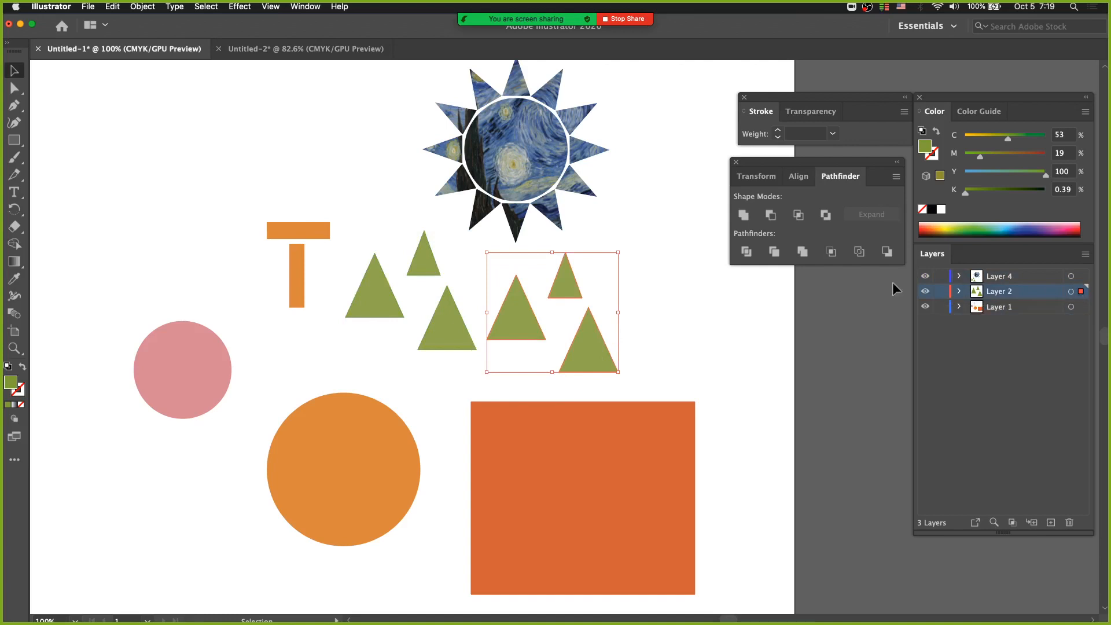
{"action": "left_click_drag", "start_coordinate": [456, 335], "coordinate": [441, 319]}
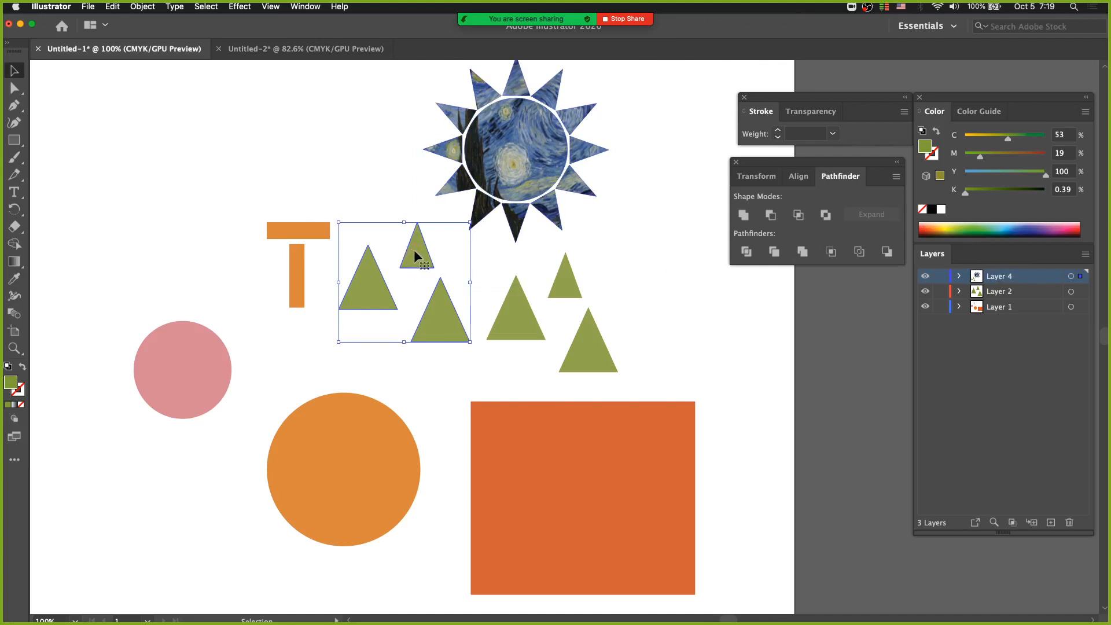
{"action": "left_click_drag", "start_coordinate": [414, 248], "coordinate": [415, 257]}
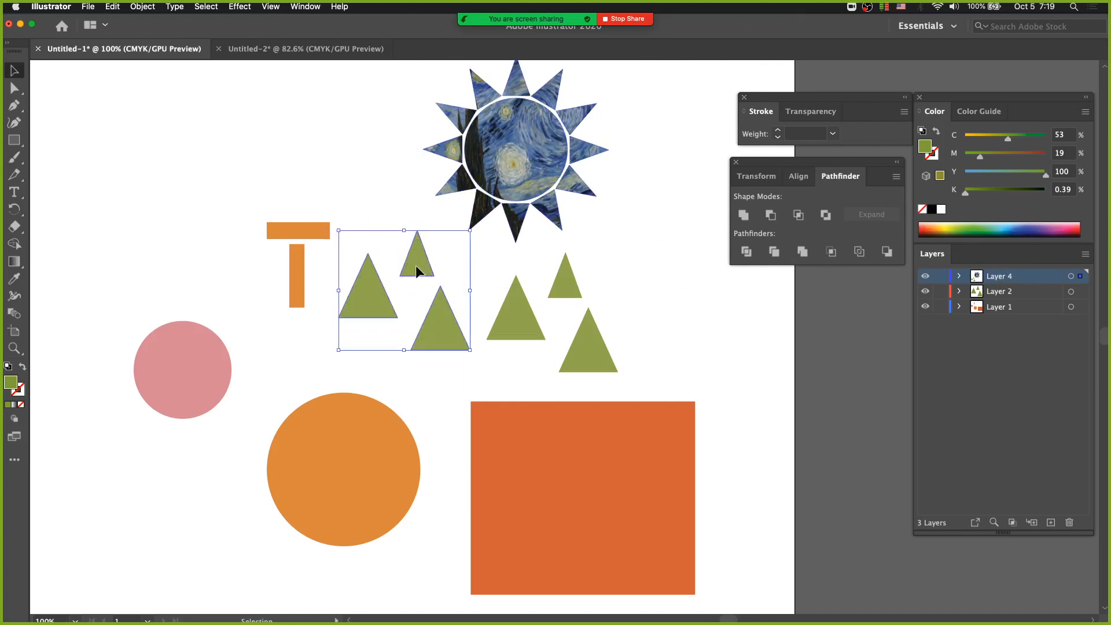
Turn on Paste Remembers Layers and remove the triangle copy from Layer 4
{"action": "left_click", "coordinate": [1086, 255]}
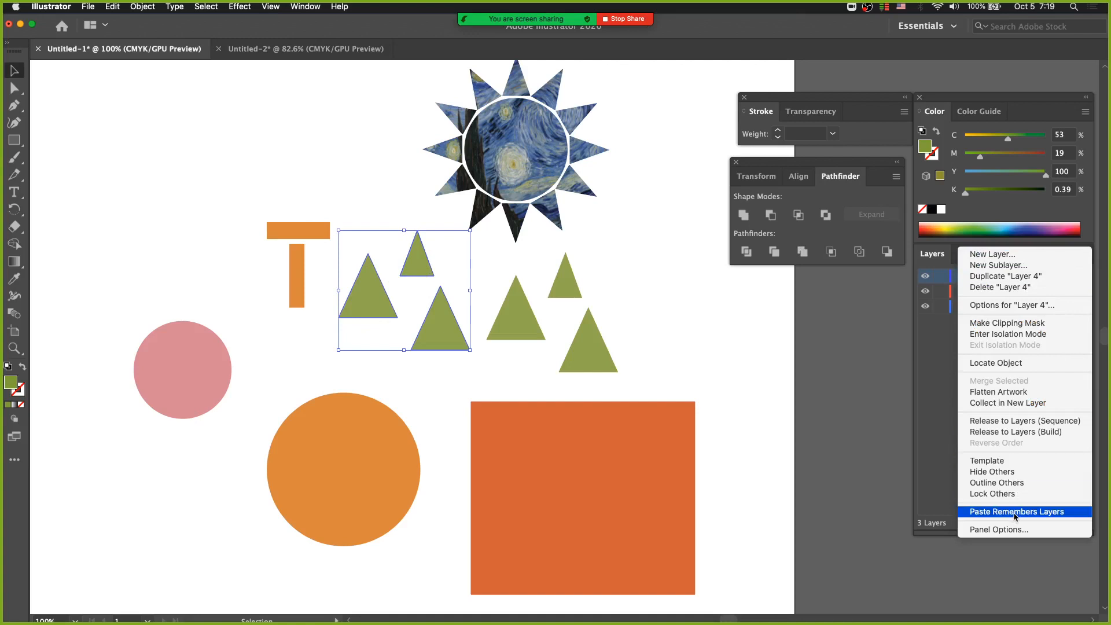
{"action": "left_click", "coordinate": [1014, 511]}
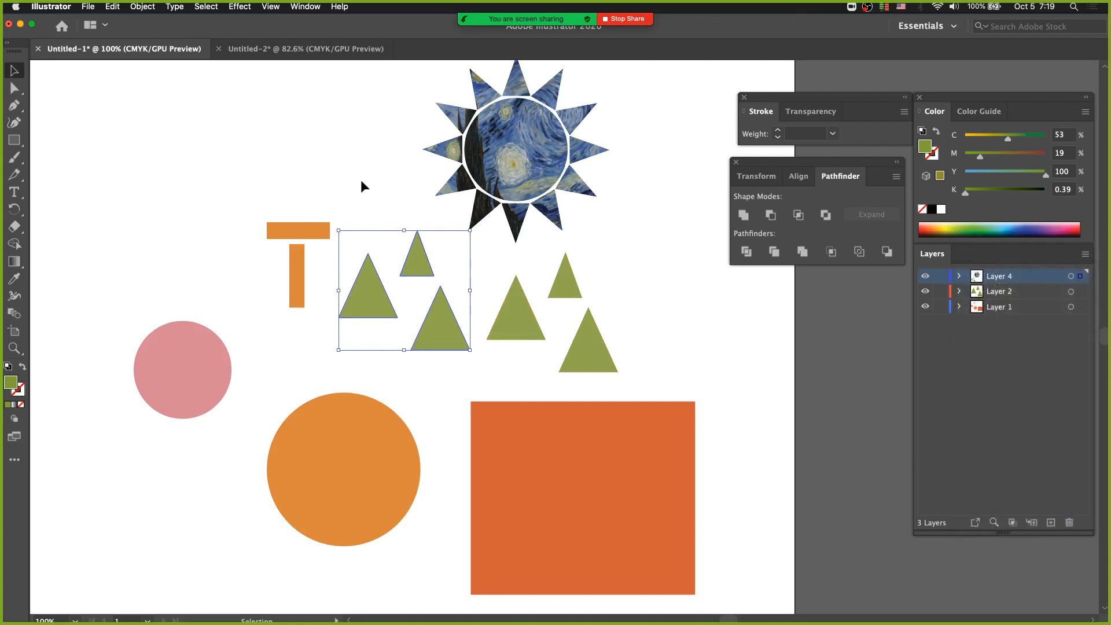
{"action": "key", "text": "super+x"}
{"action": "left_click", "coordinate": [1086, 255]}
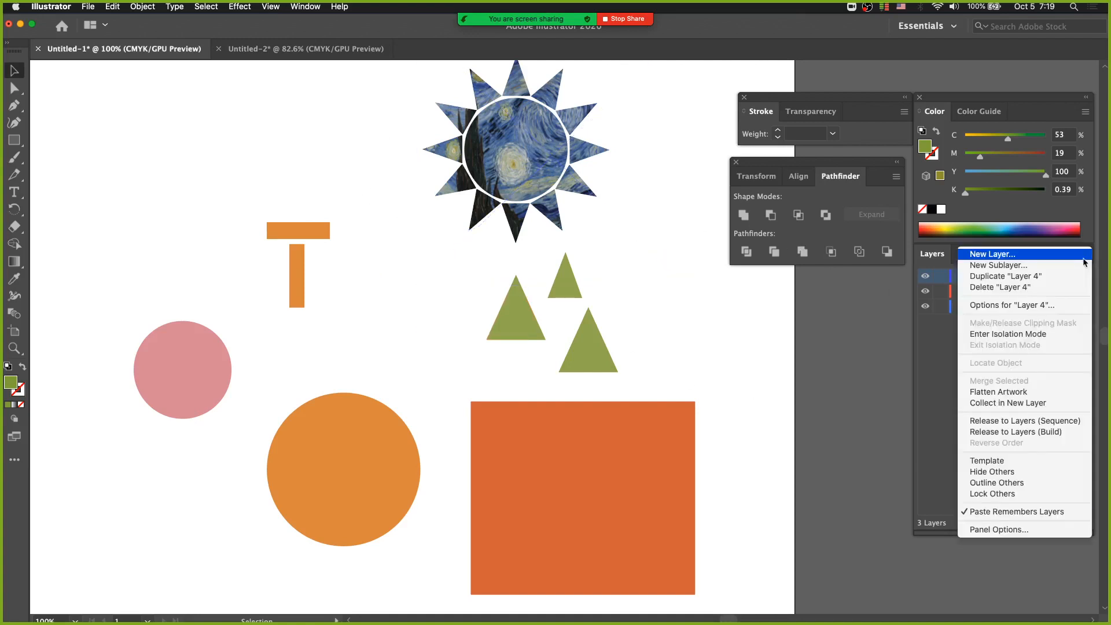
{"action": "left_click", "coordinate": [1010, 511]}
With the sun on Layer 4 moved and selected, paste the triangles back onto Layer 2 and place the copy above and right of the originals
{"action": "left_click_drag", "start_coordinate": [472, 160], "coordinate": [478, 237]}
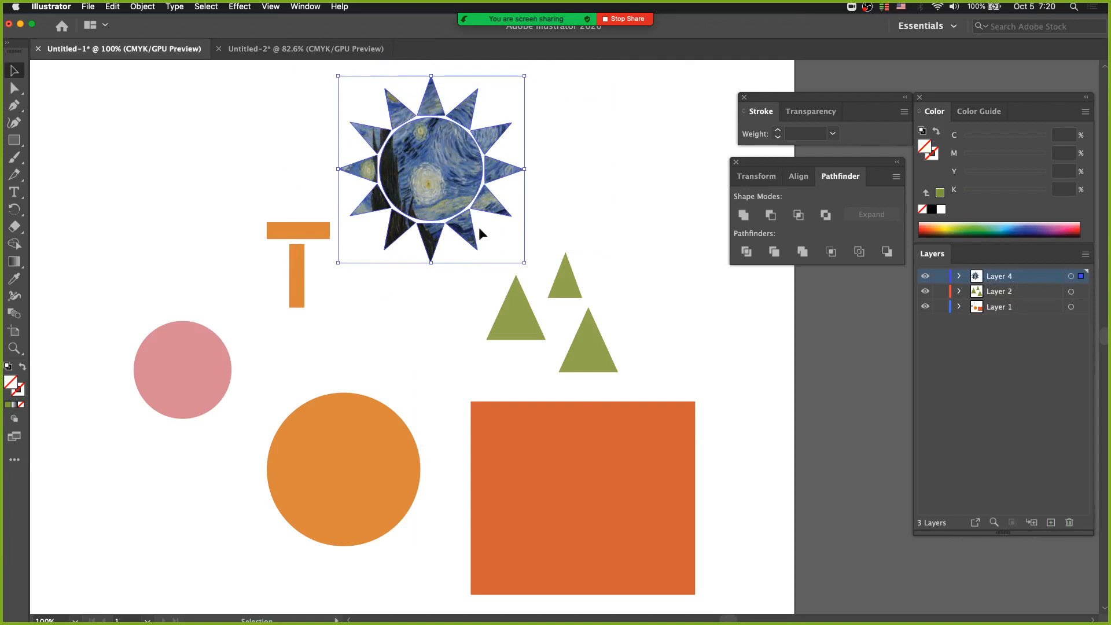
{"action": "left_click", "coordinate": [113, 6]}
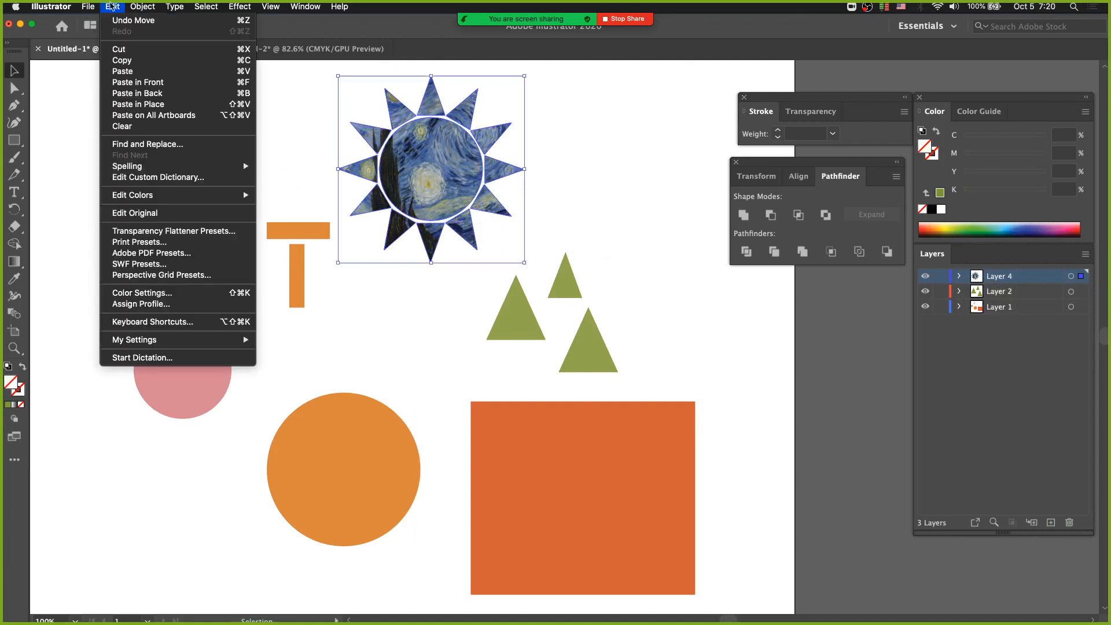
{"action": "left_click", "coordinate": [161, 71]}
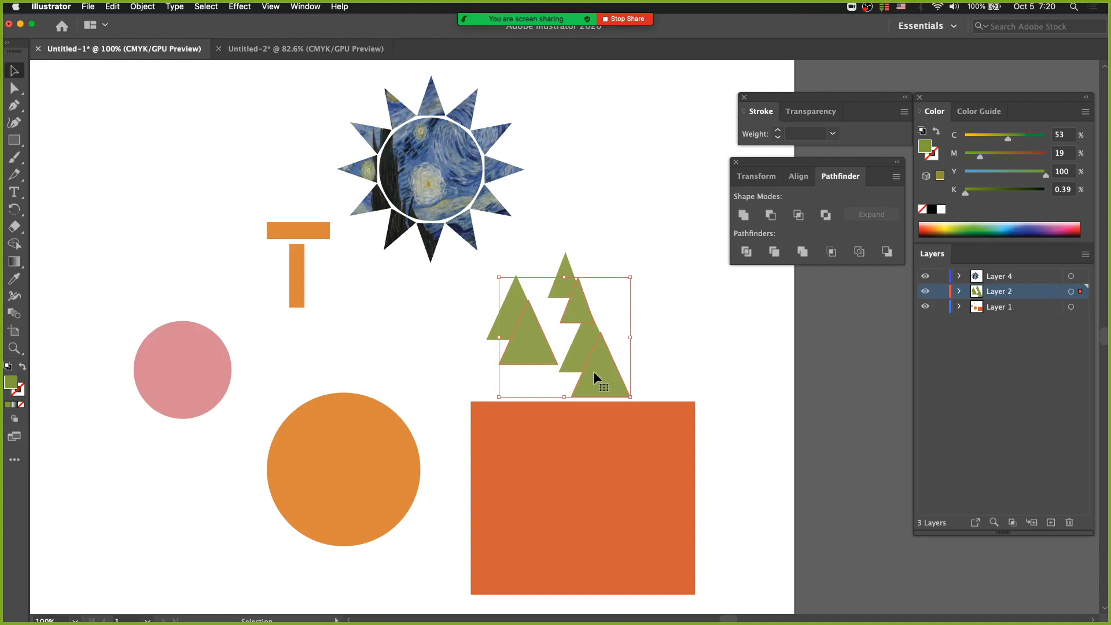
{"action": "left_click_drag", "start_coordinate": [592, 370], "coordinate": [671, 343]}
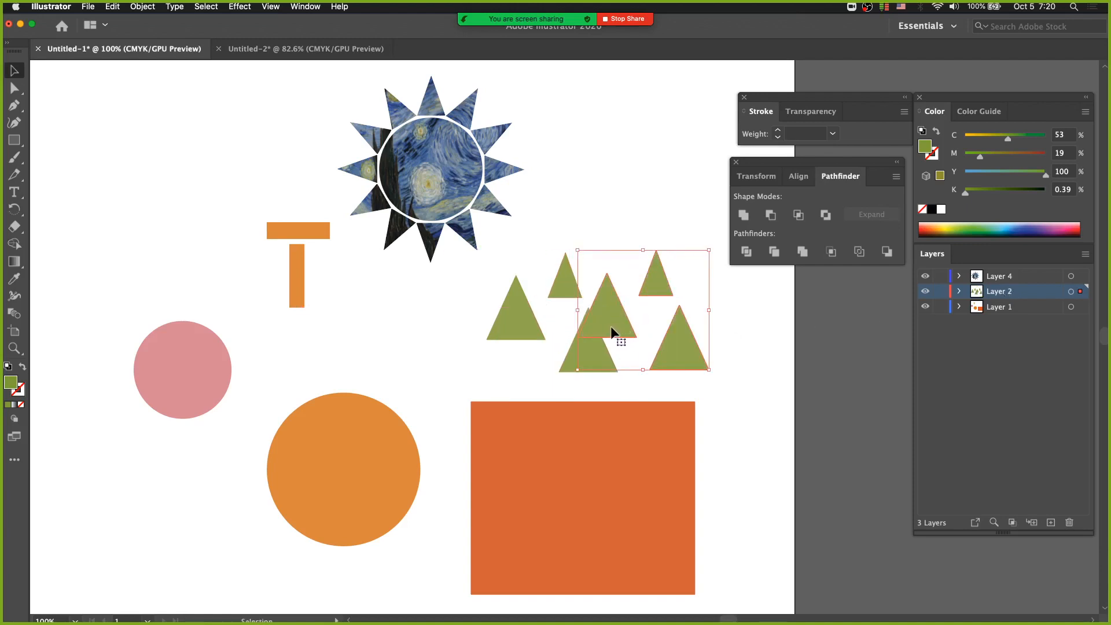
{"action": "left_click_drag", "start_coordinate": [615, 321], "coordinate": [629, 287]}
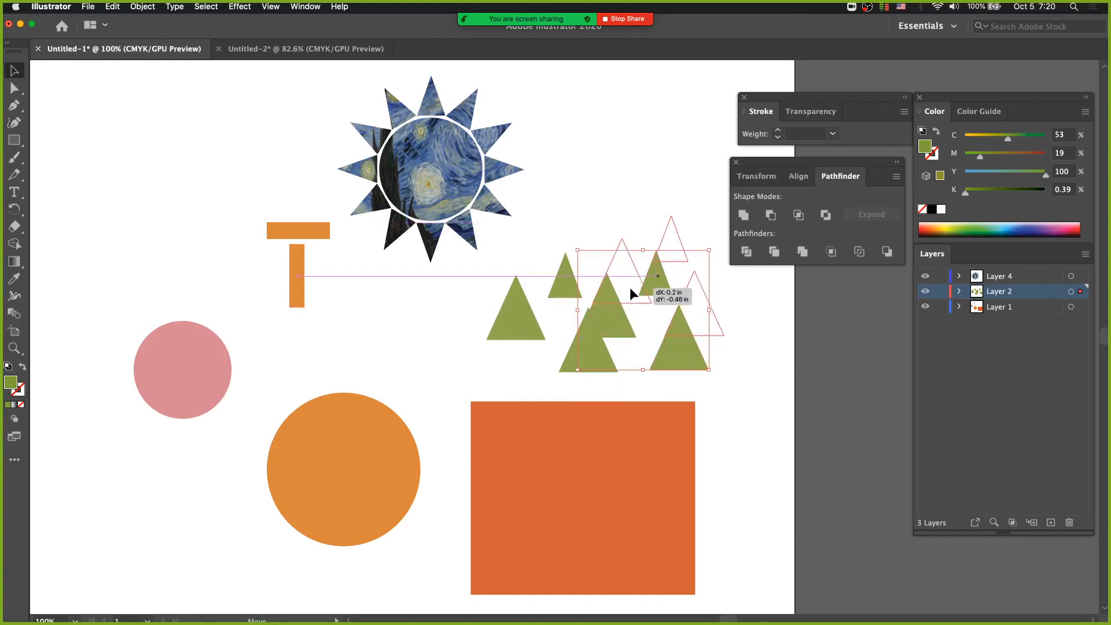
{"action": "left_click", "coordinate": [664, 370]}
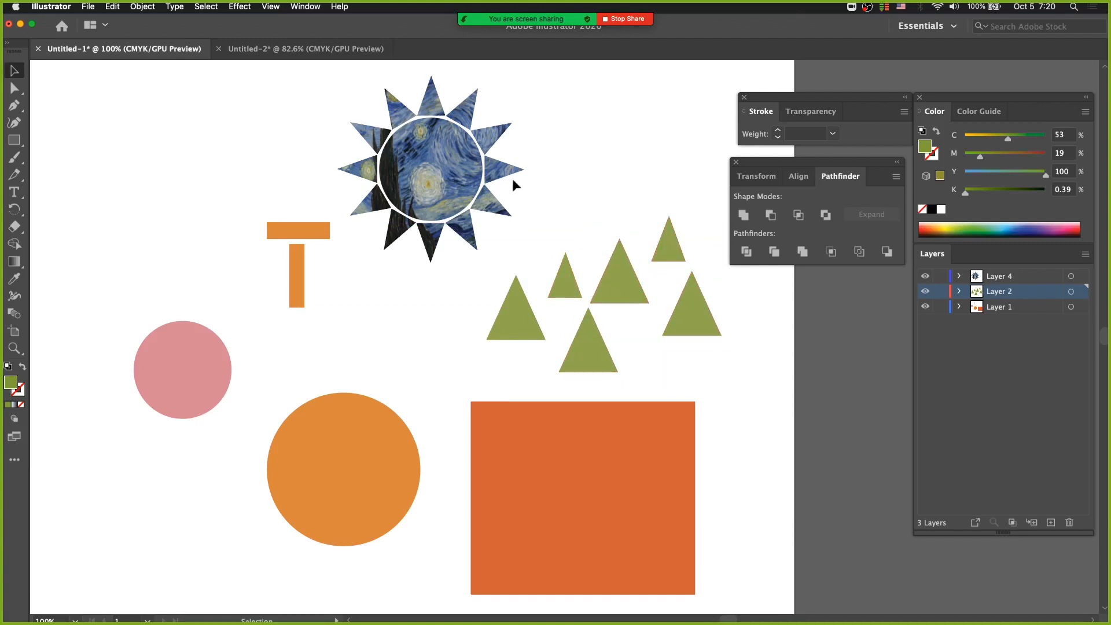
Close the Untitled-2 document
{"action": "left_click", "coordinate": [283, 49]}
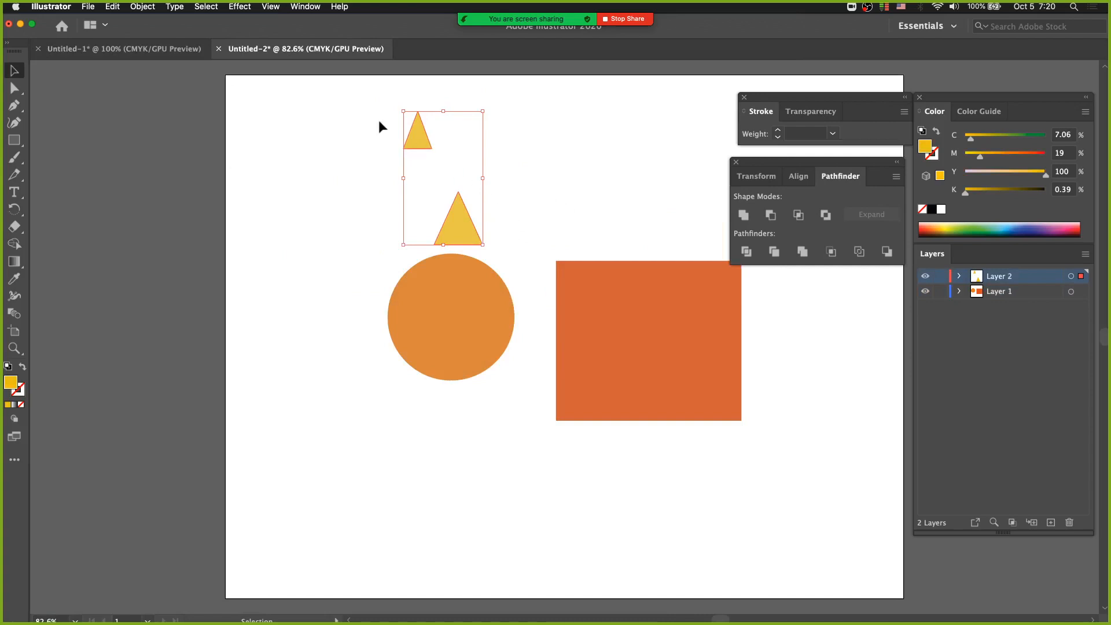
{"action": "left_click", "coordinate": [218, 48]}
{"action": "left_click", "coordinate": [581, 351]}
Save the document as class 4.ai in the Downloads folder with the default Illustrator 2020 options
{"action": "left_click", "coordinate": [101, 7]}
{"action": "left_click", "coordinate": [119, 93]}
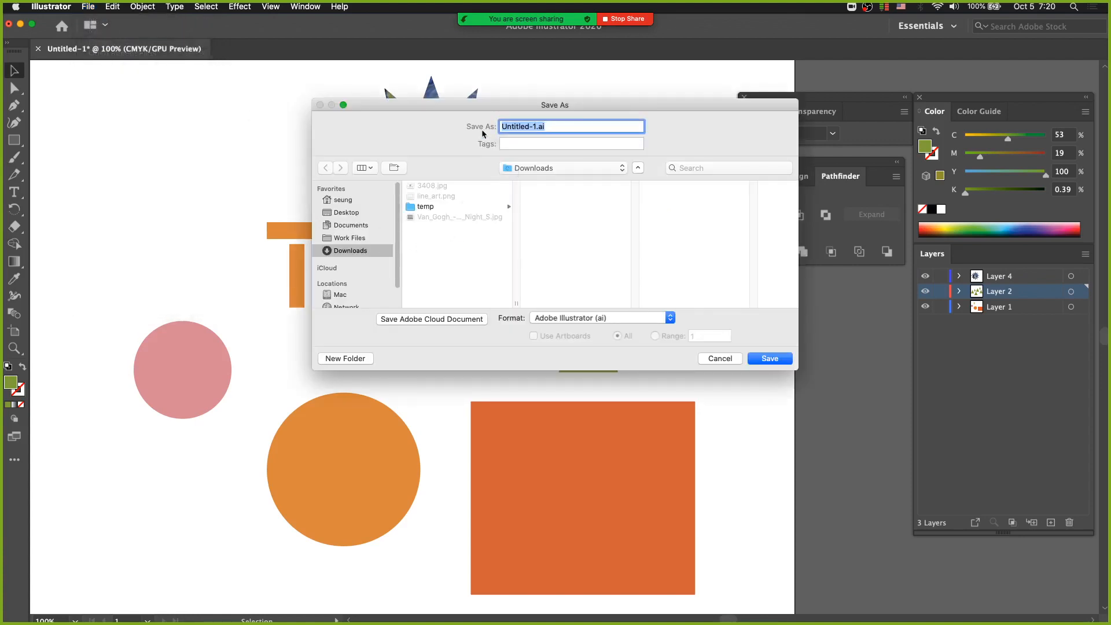
{"action": "key", "text": "Left"}
{"action": "type", "text": "cl"}
{"action": "key", "text": "Return"}
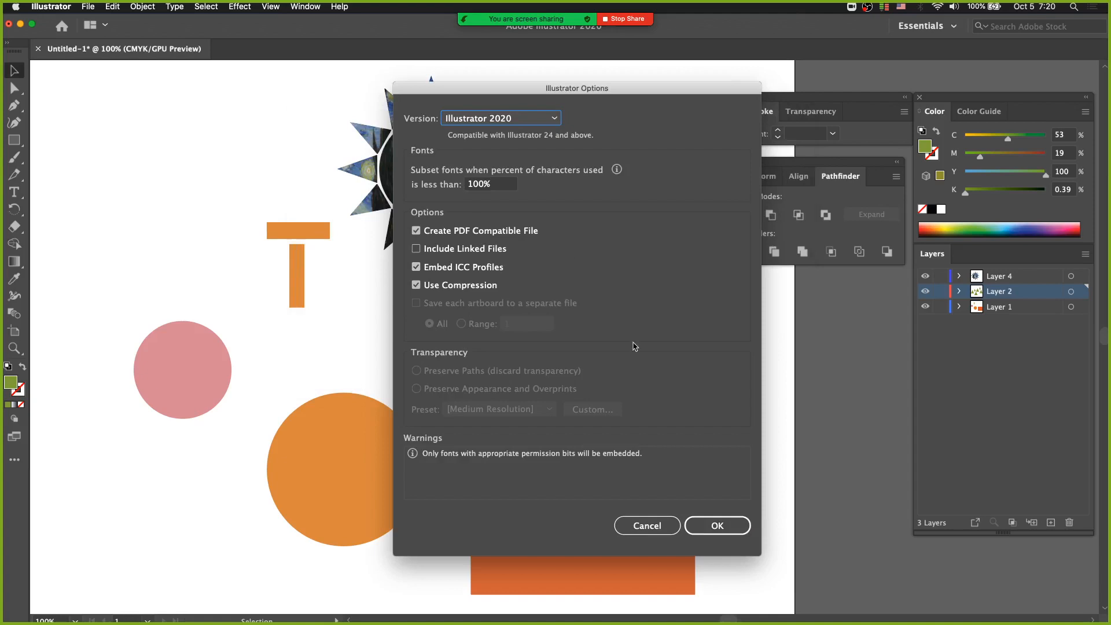
{"action": "left_click", "coordinate": [715, 524]}
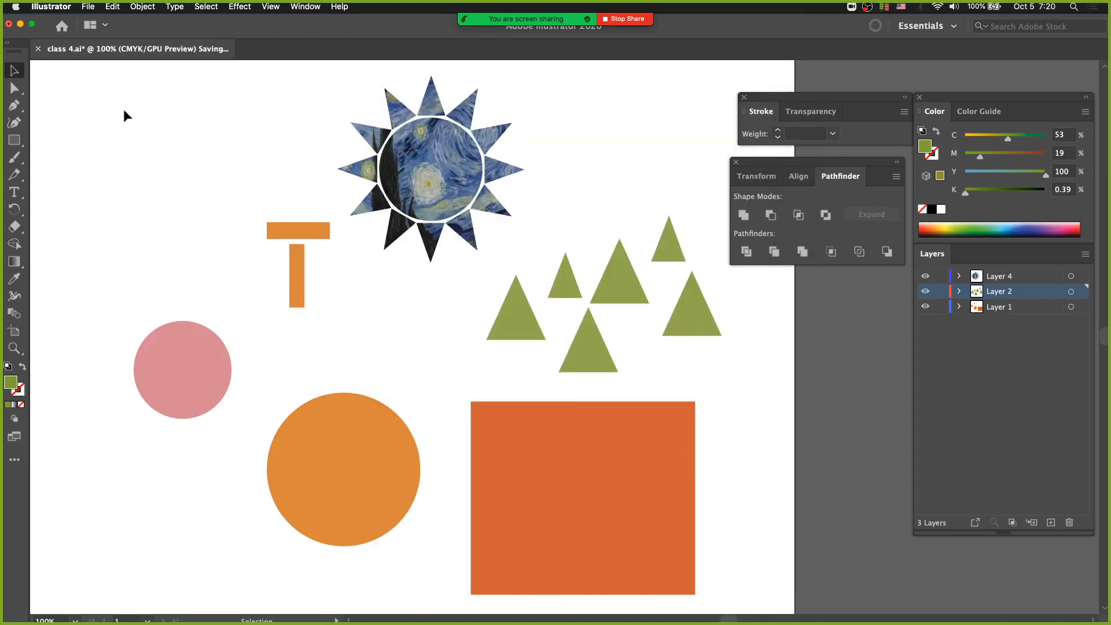
Save a copy of the document as class 4 copy.ai in the Downloads folder
{"action": "left_click", "coordinate": [88, 7]}
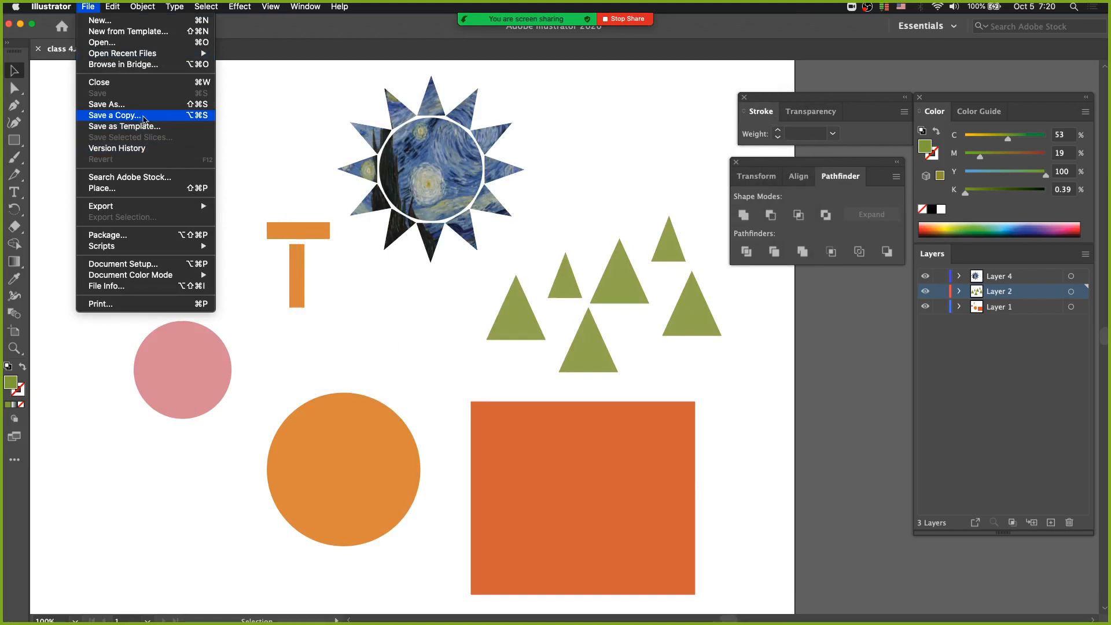
{"action": "left_click", "coordinate": [143, 119]}
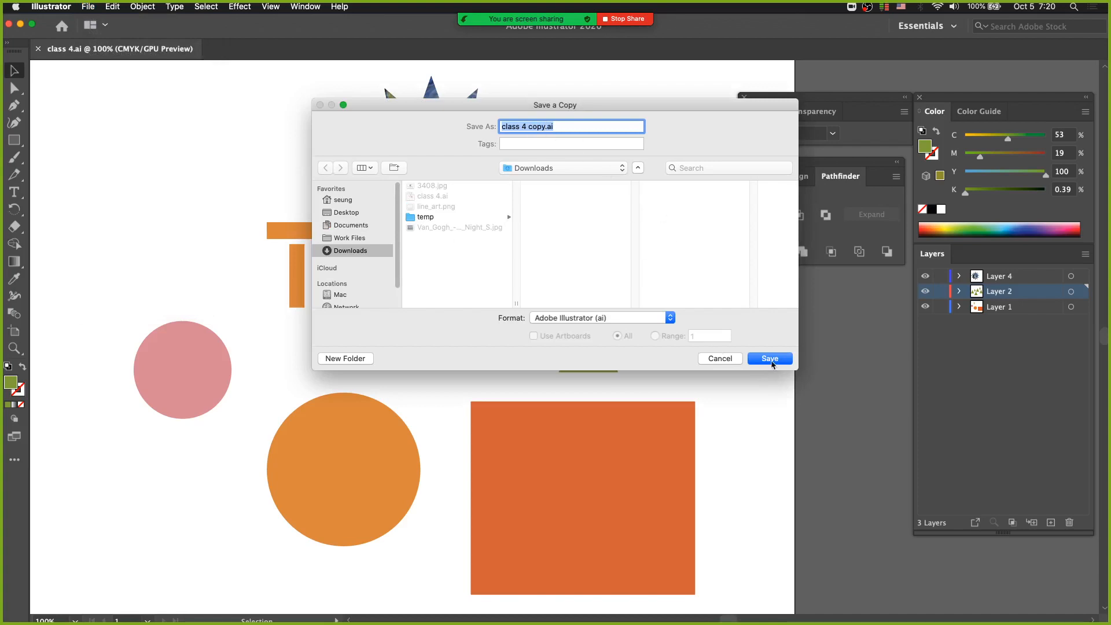
{"action": "left_click", "coordinate": [770, 359]}
{"action": "left_click", "coordinate": [718, 523]}
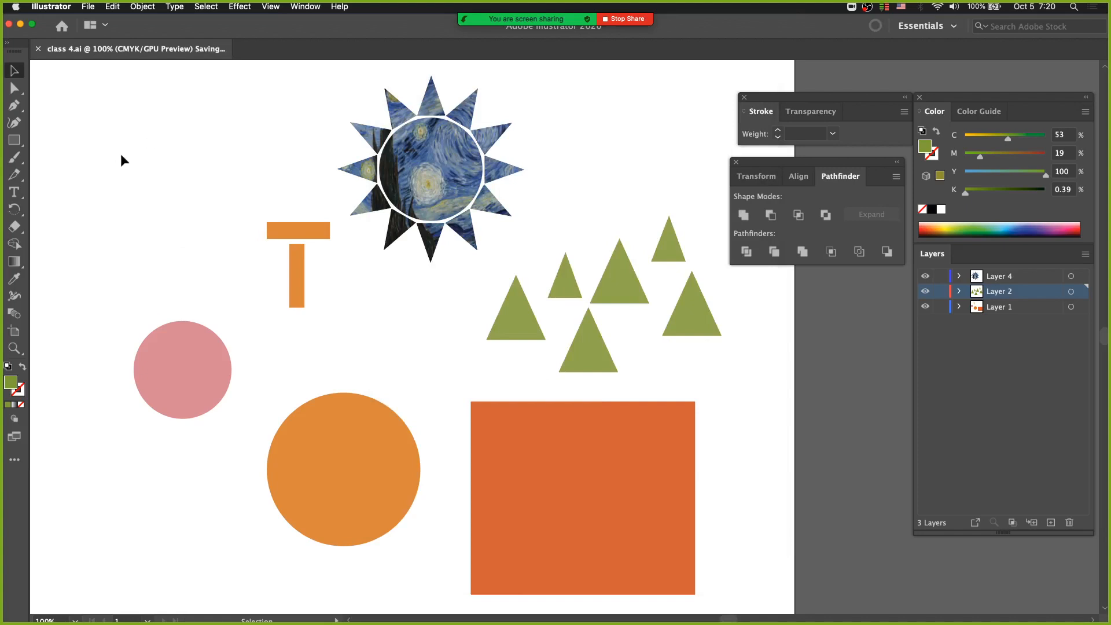
Move the four upper green triangles up and duplicate them twice, once below and once overlapping the red-orange rectangle's upper right corner
{"action": "key", "text": "space"}
{"action": "left_click_drag", "start_coordinate": [340, 227], "coordinate": [244, 211]}
{"action": "left_click_drag", "start_coordinate": [339, 301], "coordinate": [405, 340]}
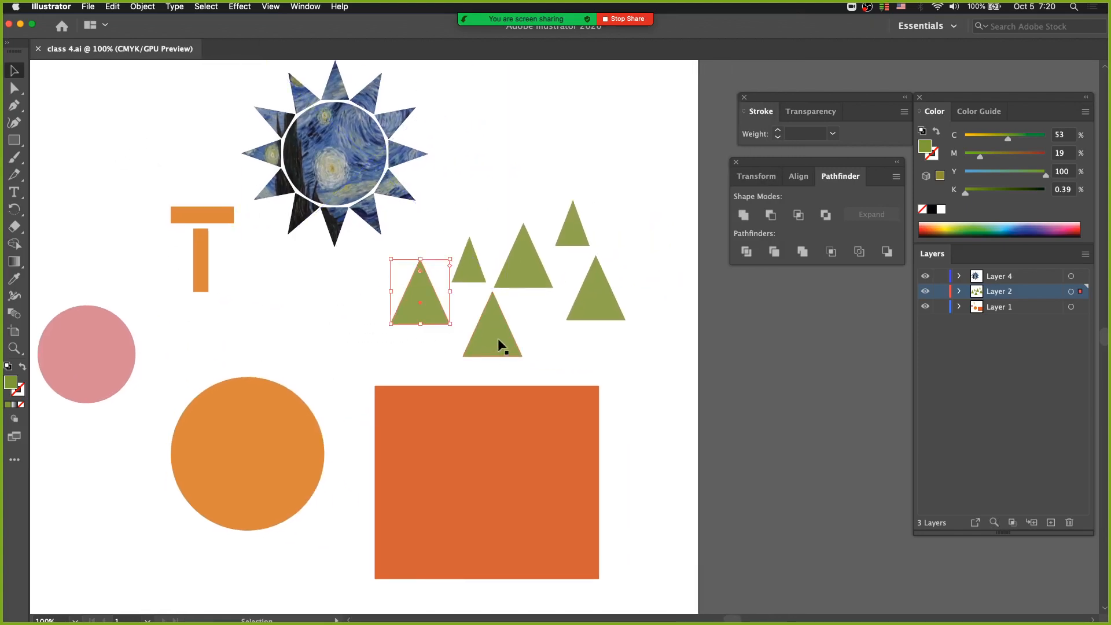
{"action": "left_click_drag", "start_coordinate": [469, 192], "coordinate": [597, 272]}
{"action": "left_click_drag", "start_coordinate": [600, 286], "coordinate": [617, 195]}
{"action": "left_click_drag", "start_coordinate": [536, 168], "coordinate": [509, 261]}
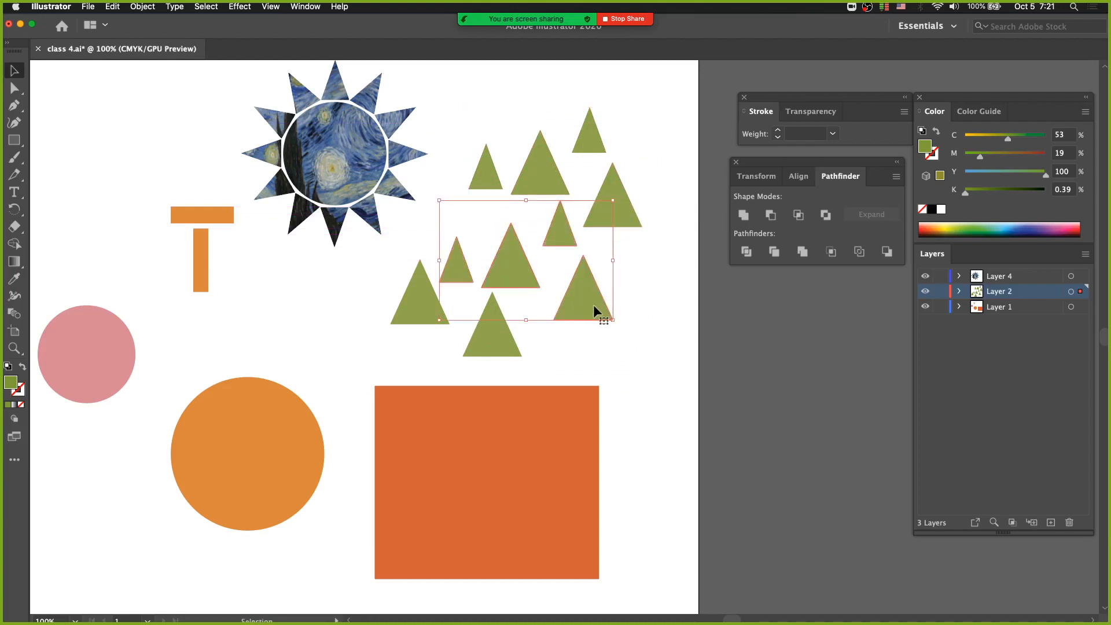
{"action": "left_click_drag", "start_coordinate": [593, 304], "coordinate": [668, 398]}
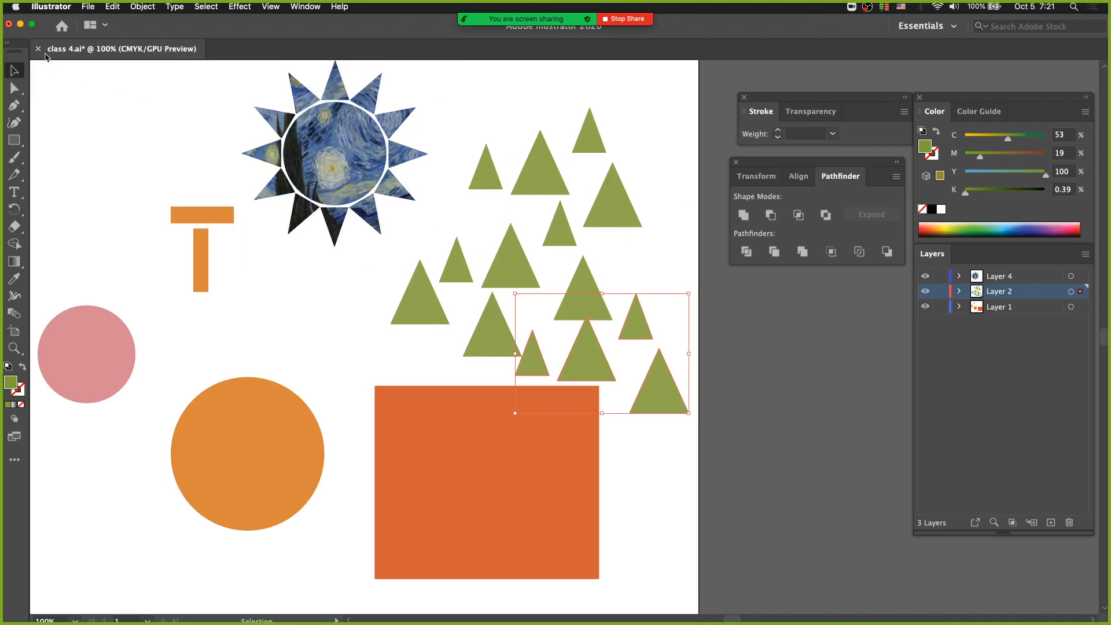
Save the changes to class 4.ai and keep the Selection tool active
{"action": "key", "text": "a"}
{"action": "key", "text": "super+s"}
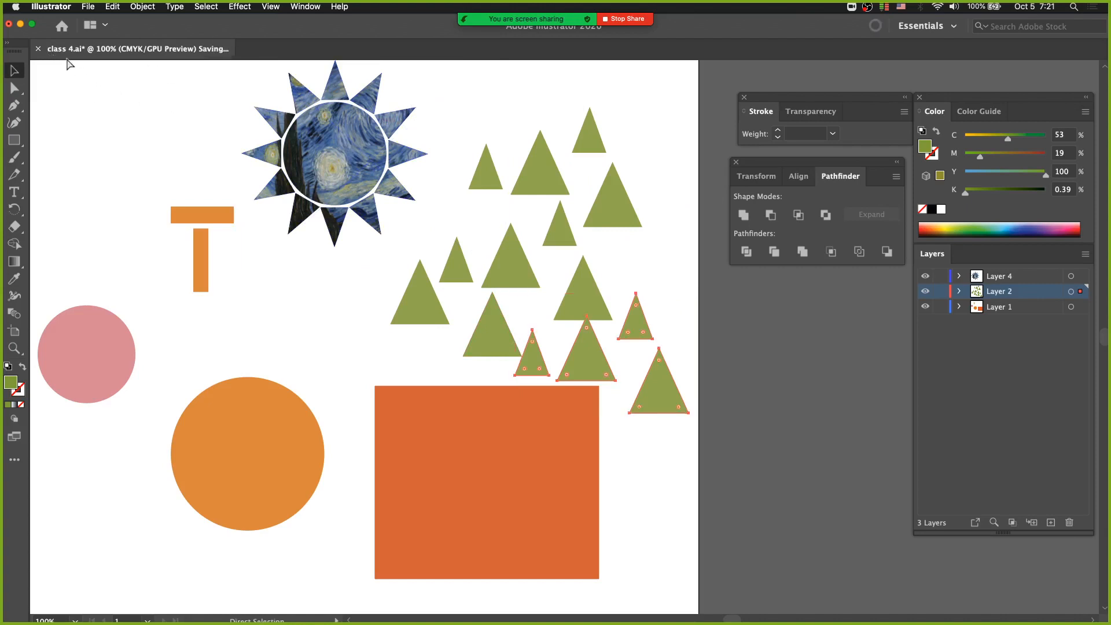
{"action": "key", "text": "v"}
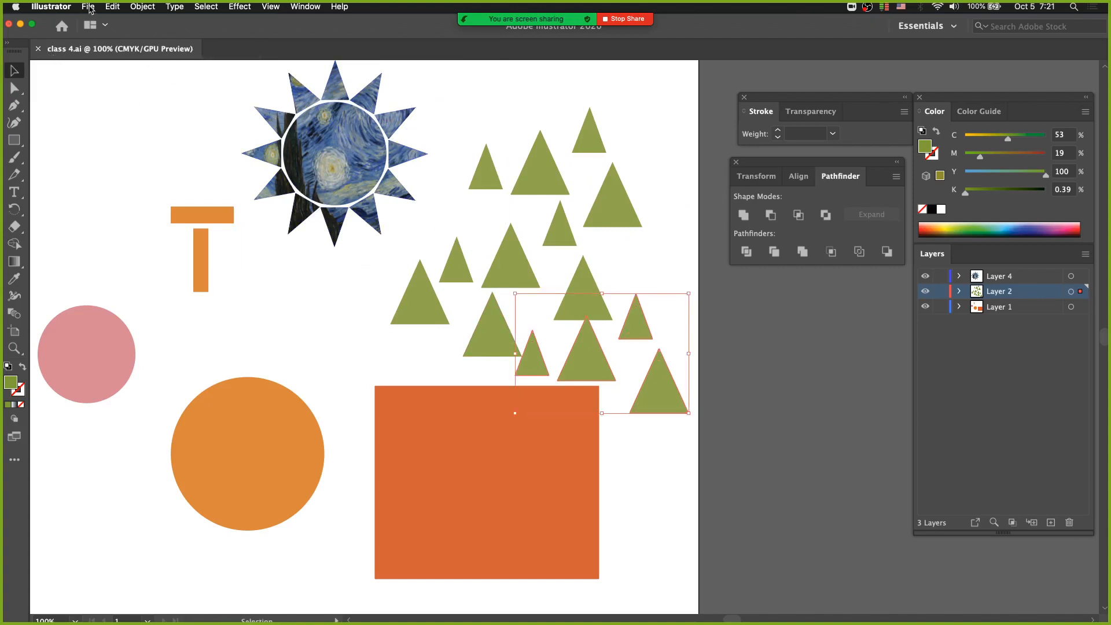
Open class 4 copy.ai from the Downloads folder and bring the whole artboard into view
{"action": "left_click", "coordinate": [87, 6]}
{"action": "left_click", "coordinate": [103, 45]}
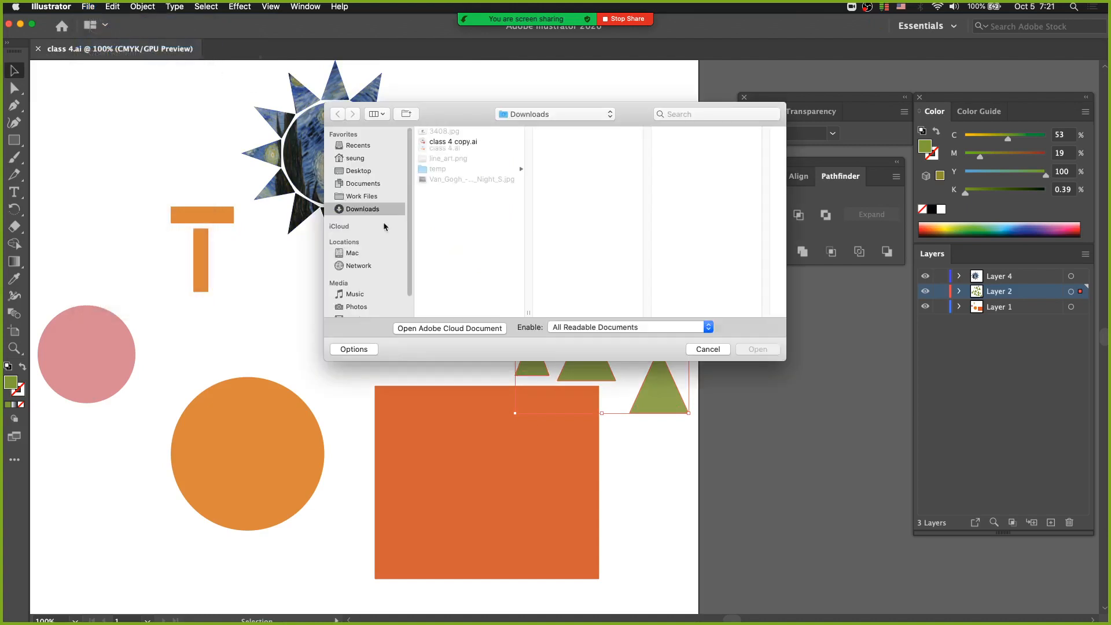
{"action": "left_click", "coordinate": [467, 143]}
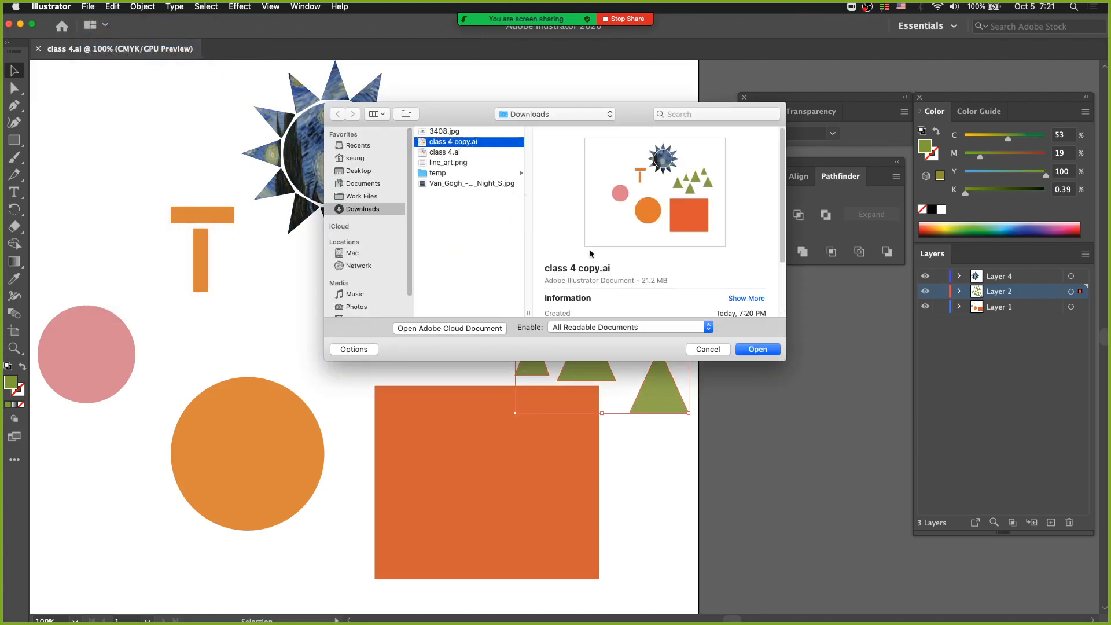
{"action": "left_click", "coordinate": [743, 351]}
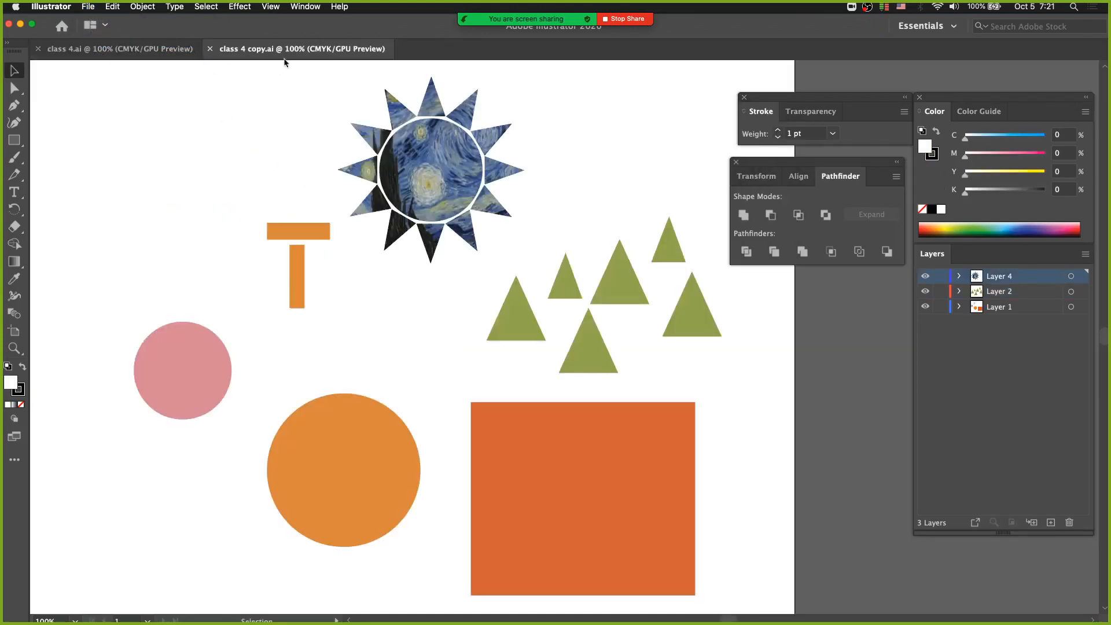
{"action": "key", "text": "space"}
{"action": "left_click_drag", "start_coordinate": [372, 296], "coordinate": [305, 272]}
{"action": "left_click", "coordinate": [368, 296], "text": "alt+super"}
{"action": "left_click_drag", "start_coordinate": [379, 320], "coordinate": [221, 331]}
In class 4.ai, shift the four selected triangles slightly up and right, and copy all green triangles except the topmost one
{"action": "left_click", "coordinate": [124, 49]}
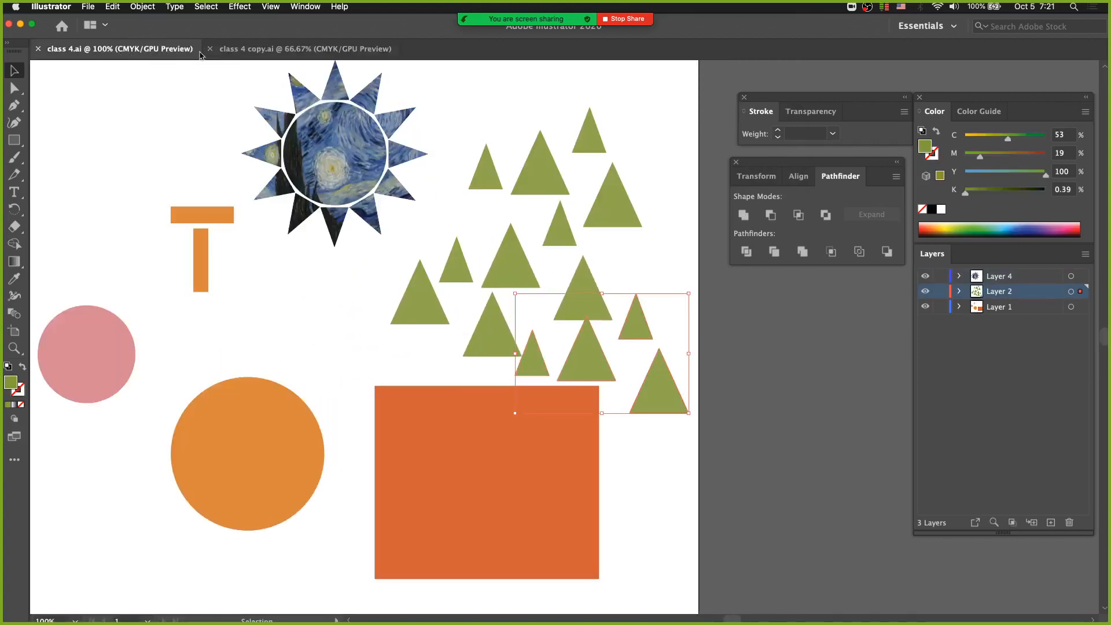
{"action": "left_click_drag", "start_coordinate": [637, 326], "coordinate": [652, 320]}
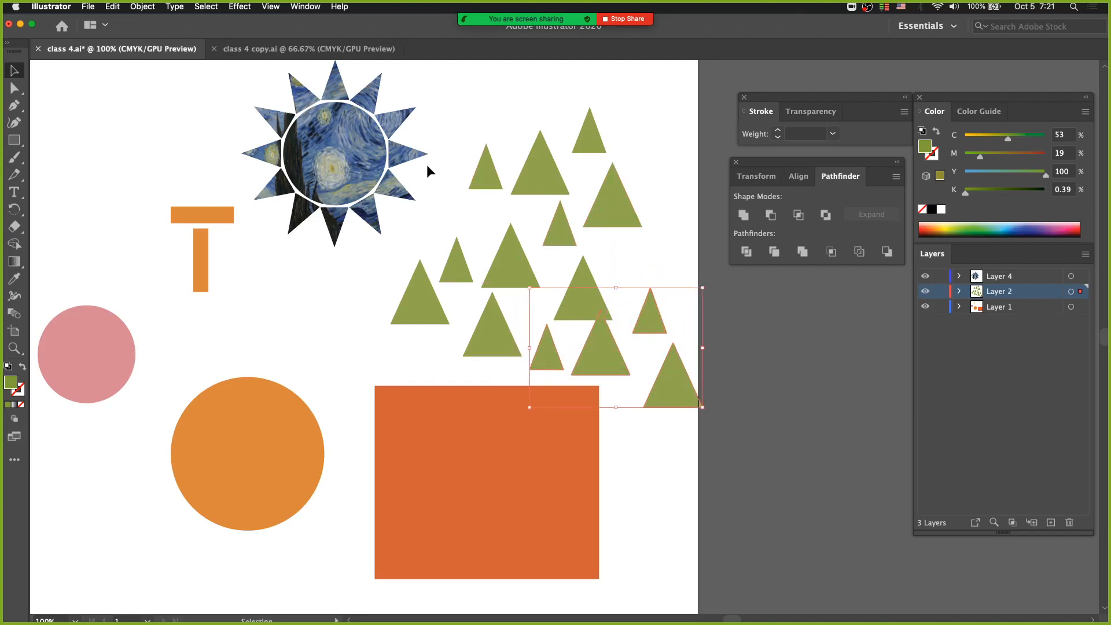
{"action": "left_click_drag", "start_coordinate": [427, 166], "coordinate": [684, 371]}
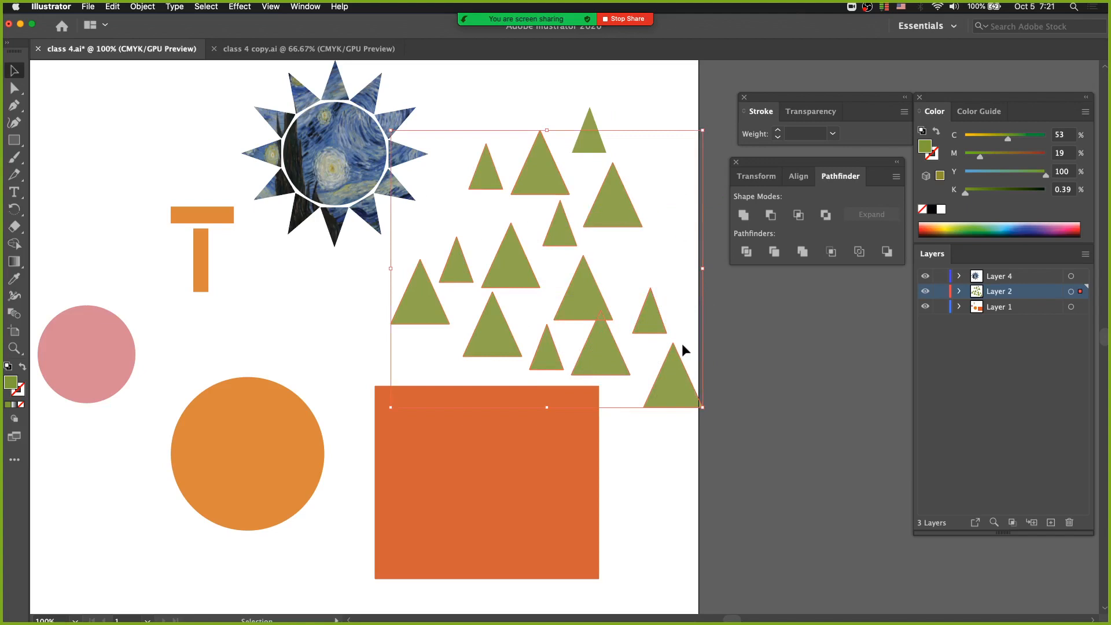
{"action": "left_click", "coordinate": [106, 9]}
{"action": "left_click", "coordinate": [138, 62]}
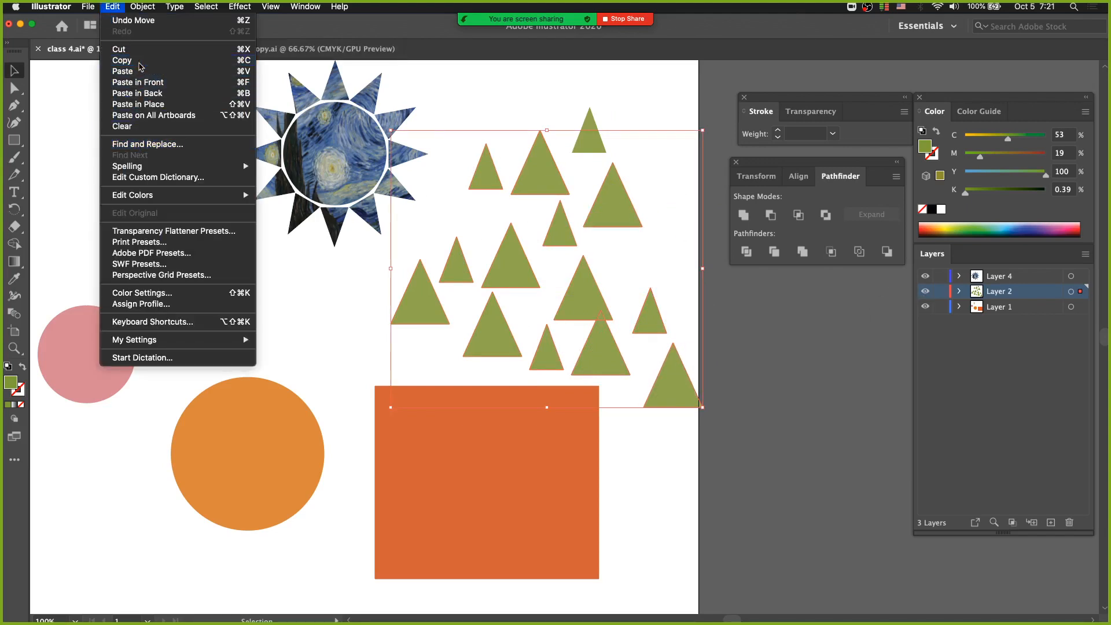
Turn off Paste Remembers Layers in class 4 copy.ai
{"action": "left_click", "coordinate": [298, 46]}
{"action": "left_click", "coordinate": [1085, 254]}
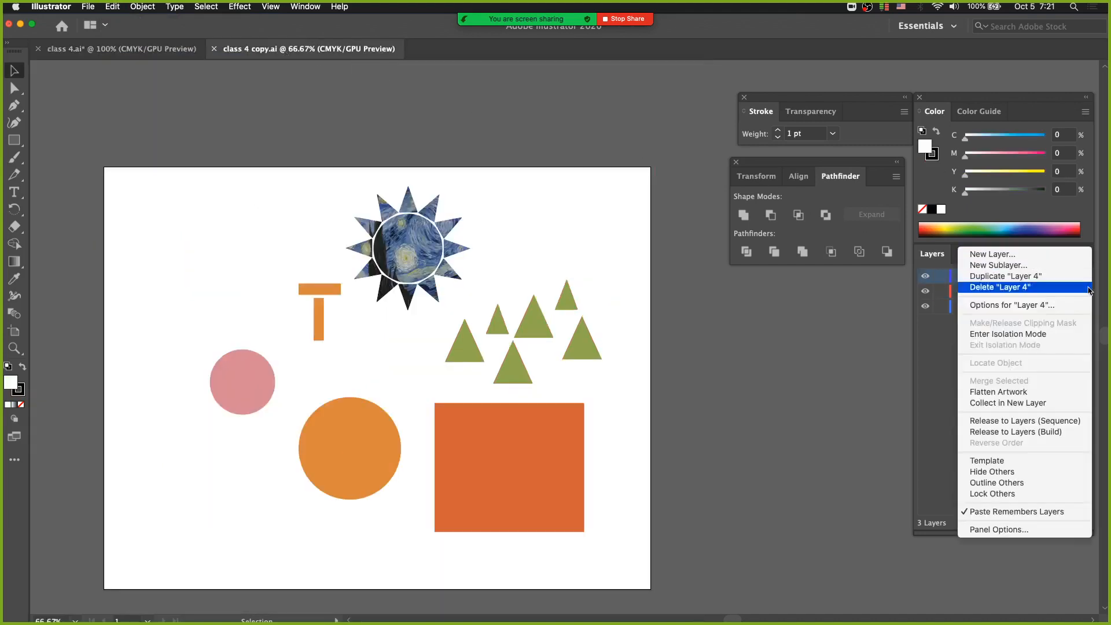
{"action": "left_click", "coordinate": [1001, 511]}
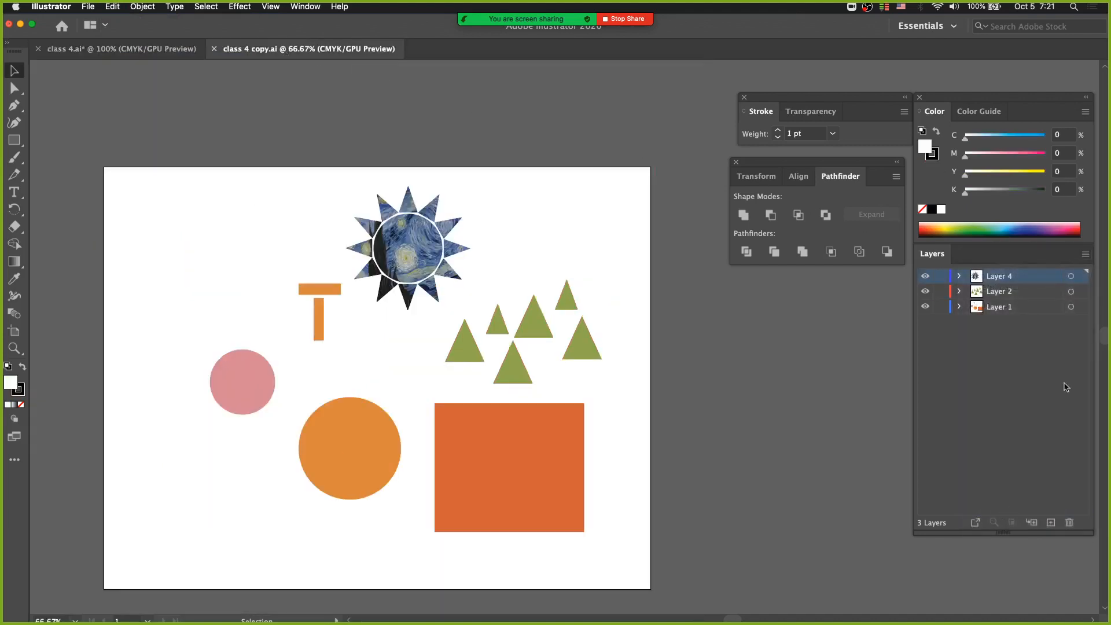
{"action": "left_click", "coordinate": [1085, 256]}
{"action": "left_click", "coordinate": [989, 508]}
Paste the copied triangles onto Layer 4, move them up over the artboard's upper edge, and undo both the move and the paste
{"action": "key", "text": "super+v"}
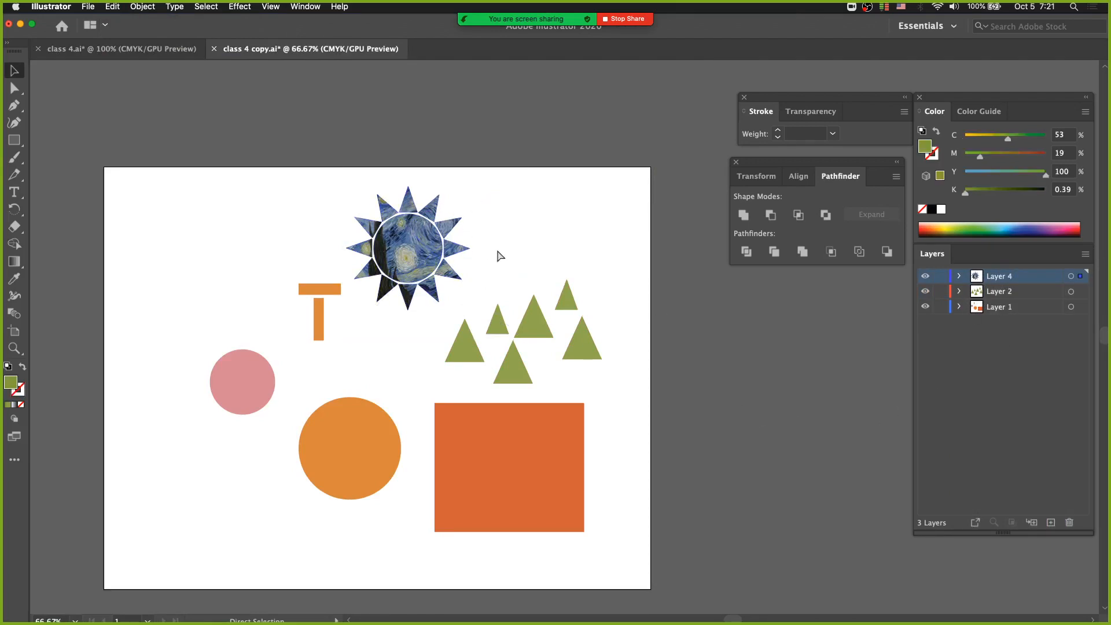
{"action": "left_click_drag", "start_coordinate": [559, 269], "coordinate": [549, 149]}
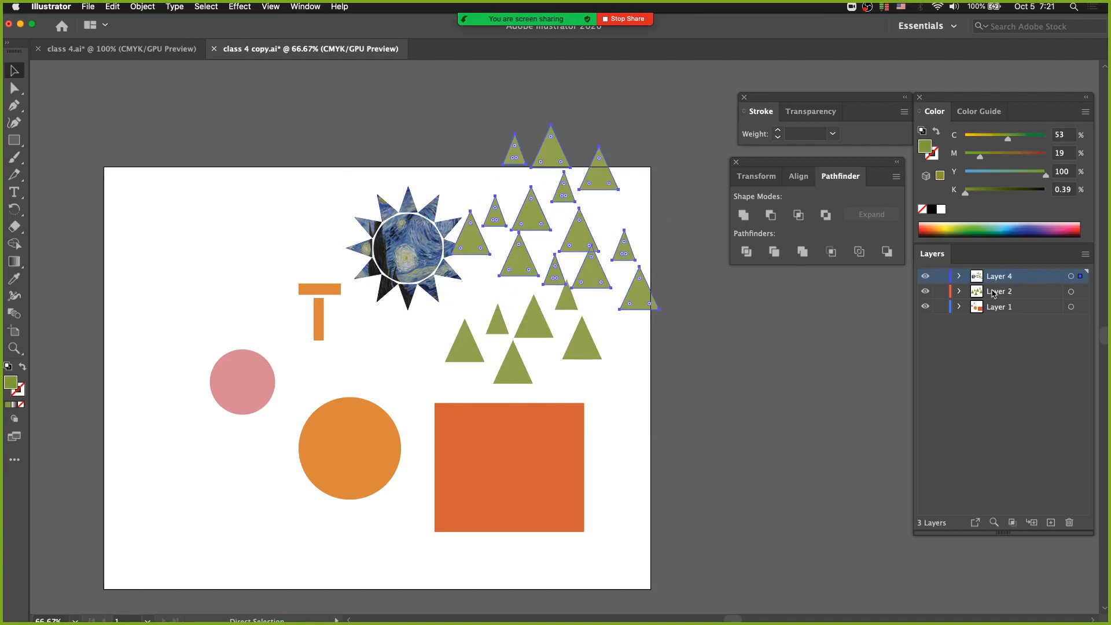
{"action": "key", "text": "super+z"}
{"action": "key", "text": "super+z"}
{"action": "key", "text": "super+s"}
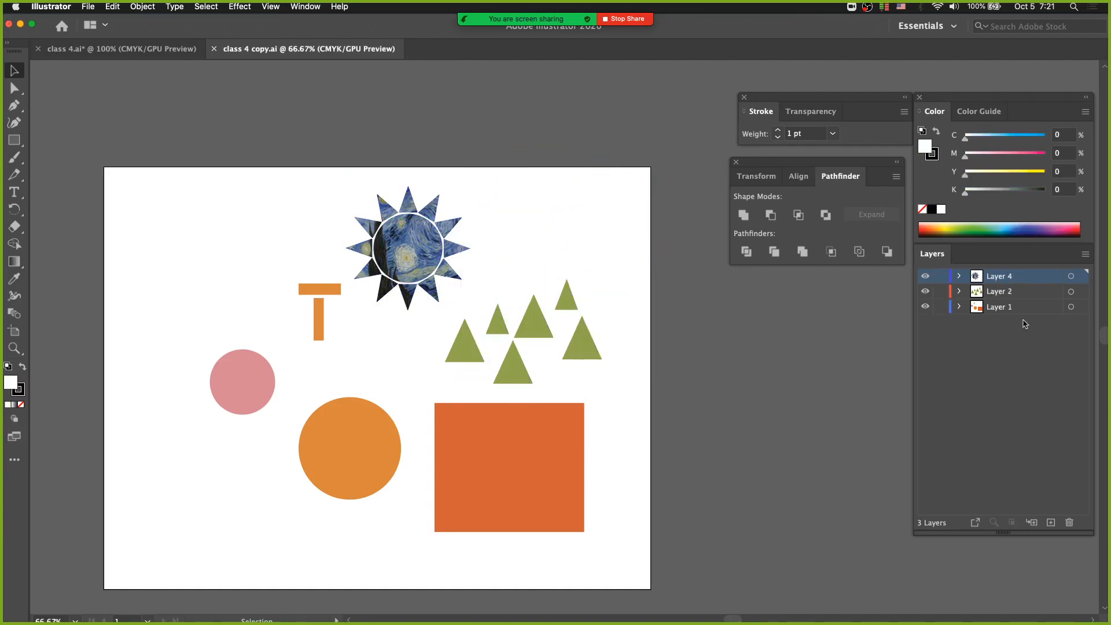
Turn on Paste Remembers Layers in class 4 copy.ai and paste the copied triangles into their original Layer 2
{"action": "left_click", "coordinate": [1085, 253]}
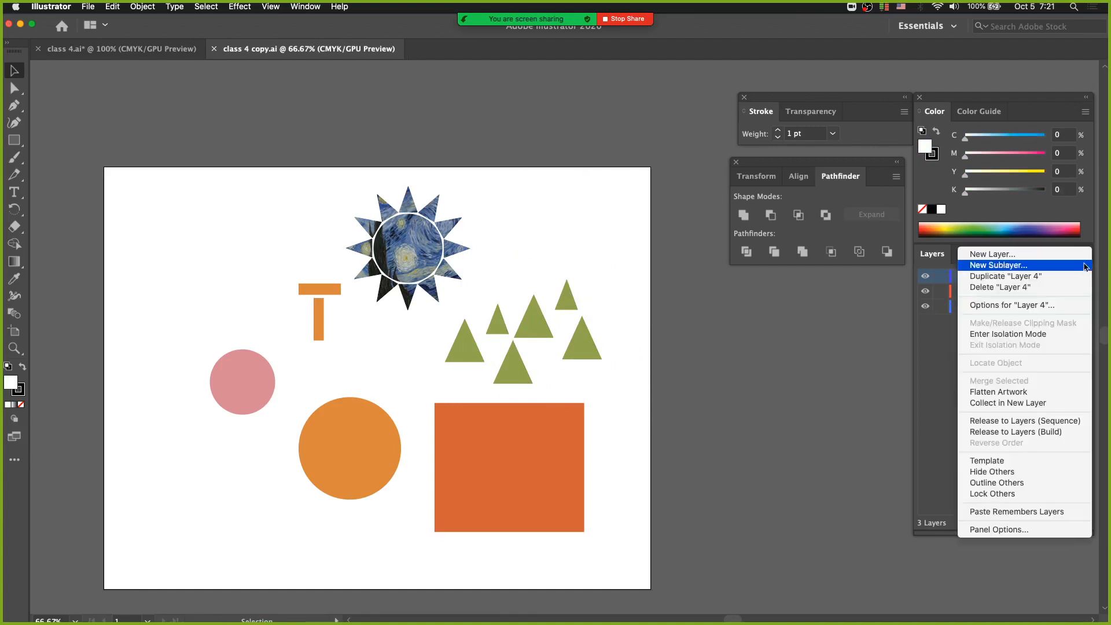
{"action": "left_click", "coordinate": [1011, 512]}
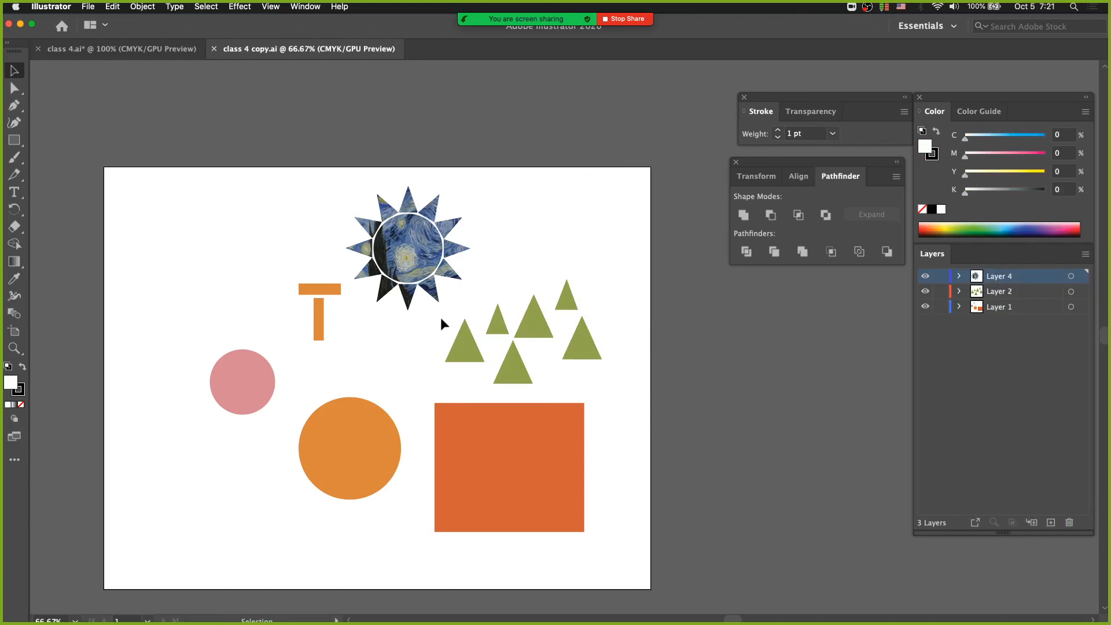
{"action": "key", "text": "a"}
{"action": "key", "text": "super+v"}
{"action": "key", "text": "v"}
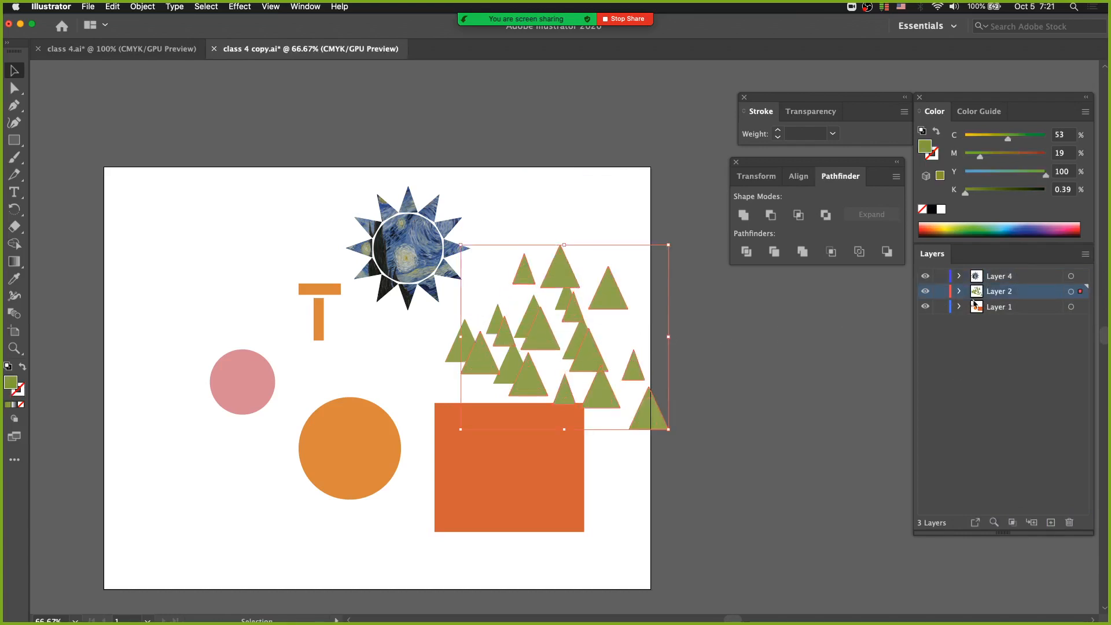
Create a new landscape Letter document, 11 x 8.5 in, with one artboard in CMYK, and keep the Character panel closed
{"action": "left_click", "coordinate": [115, 46]}
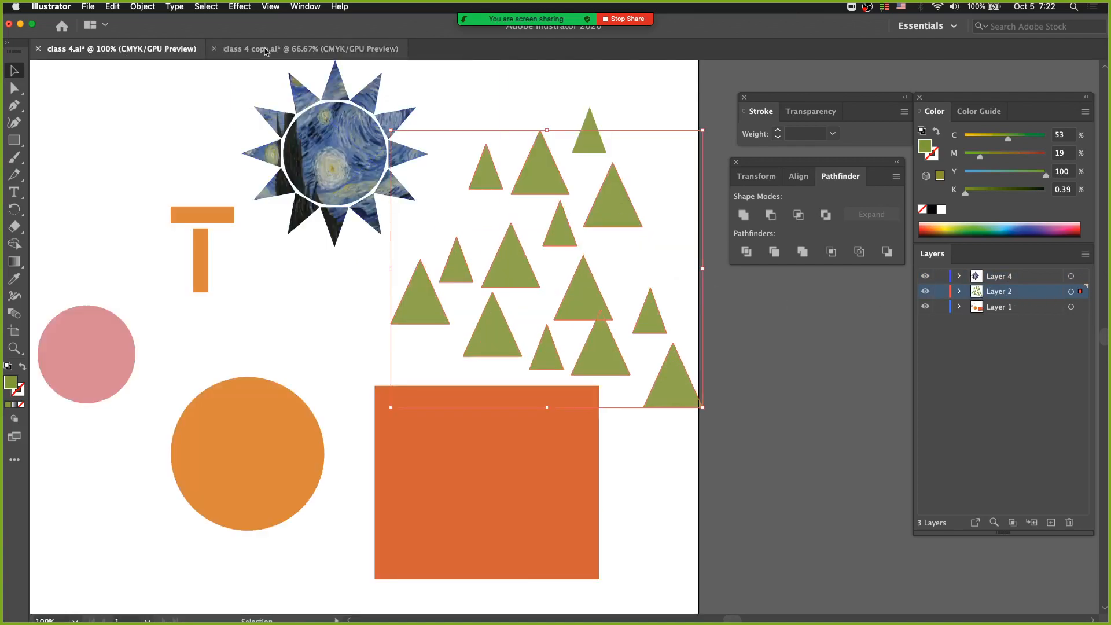
{"action": "left_click", "coordinate": [311, 49]}
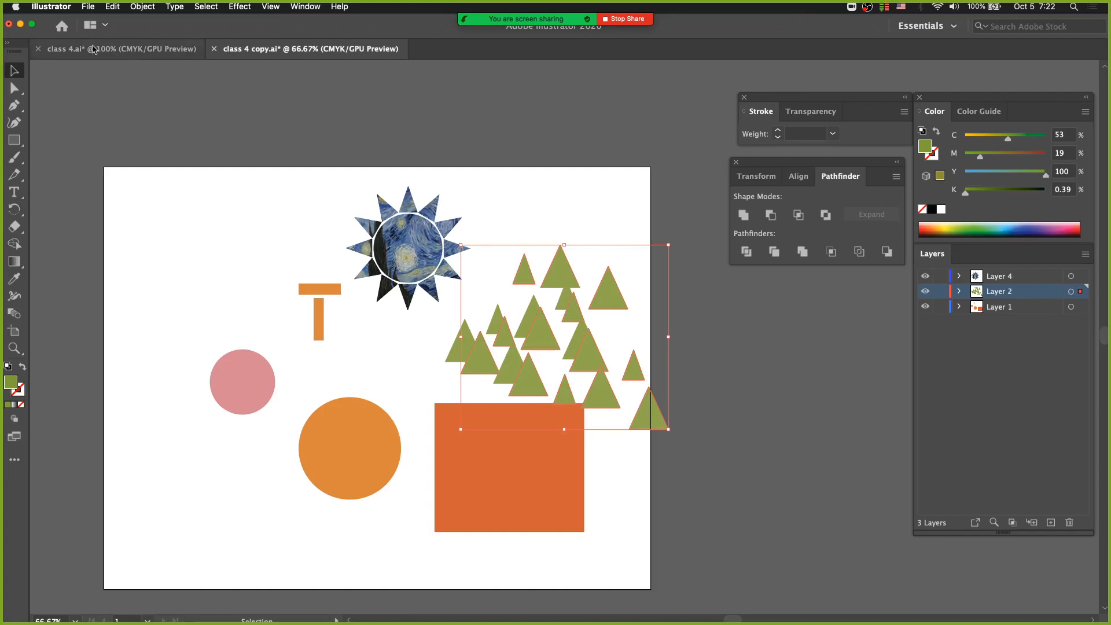
{"action": "left_click", "coordinate": [168, 53]}
{"action": "left_click", "coordinate": [233, 49]}
{"action": "key", "text": "super+t"}
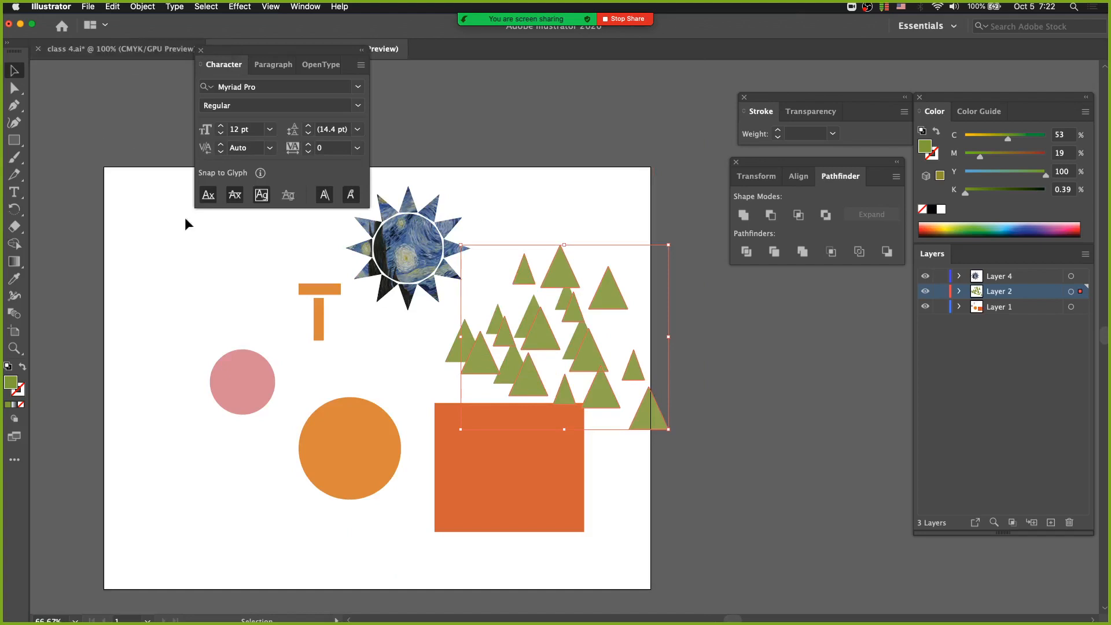
{"action": "left_click", "coordinate": [82, 140]}
{"action": "key", "text": "super+n"}
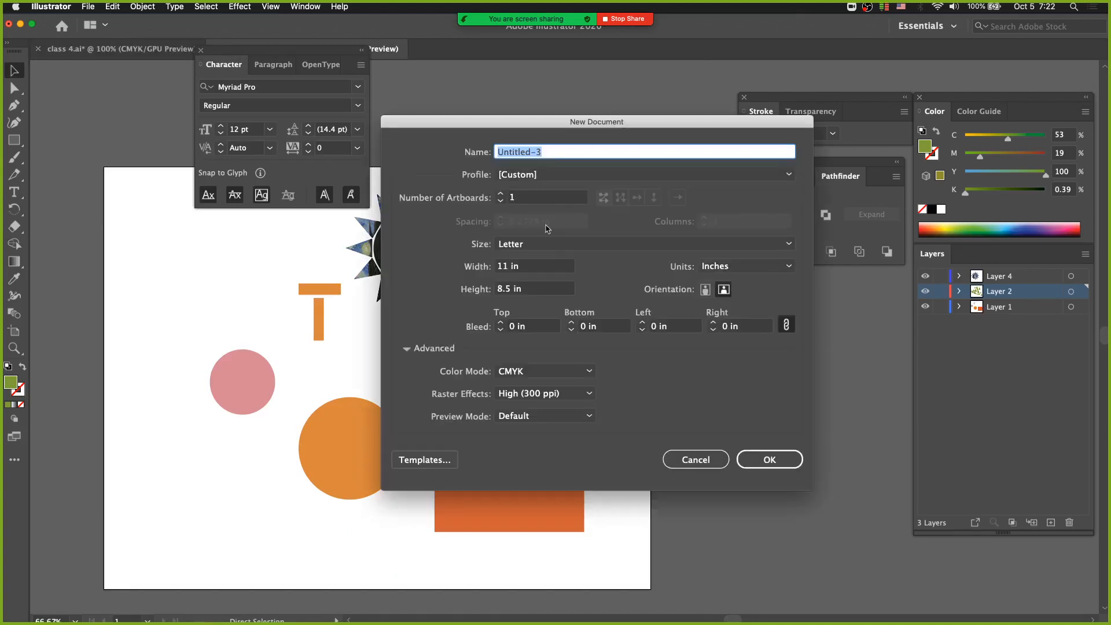
{"action": "left_click", "coordinate": [775, 457]}
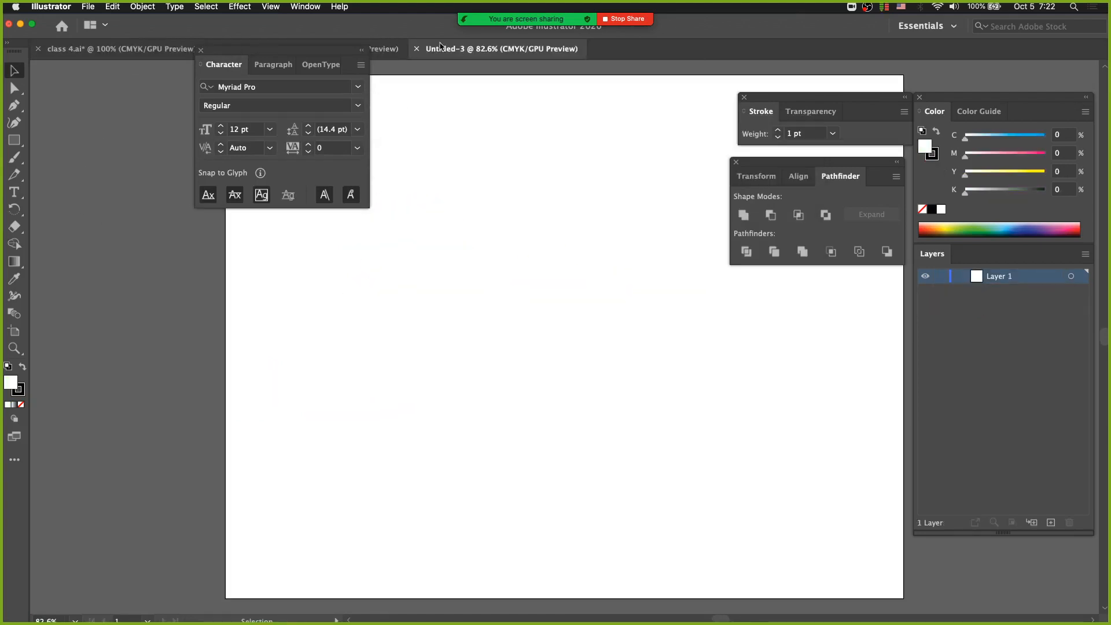
{"action": "key", "text": "super+t"}
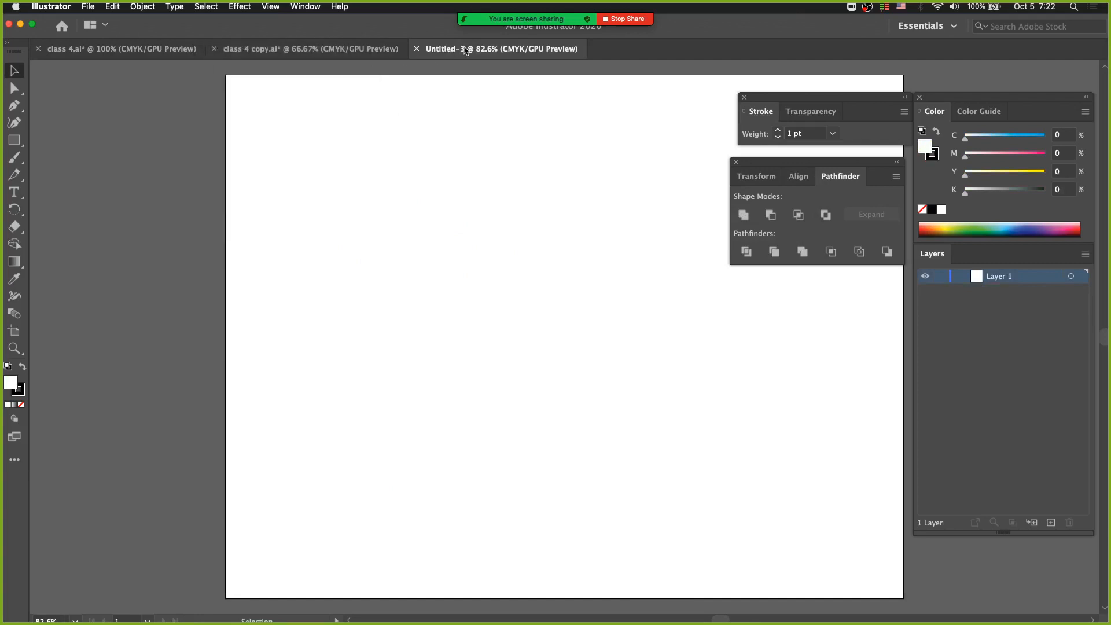
Paste the copied triangles into the new Untitled-3 document with Paste Remembers Layers on, and undo the paste
{"action": "left_click", "coordinate": [298, 52]}
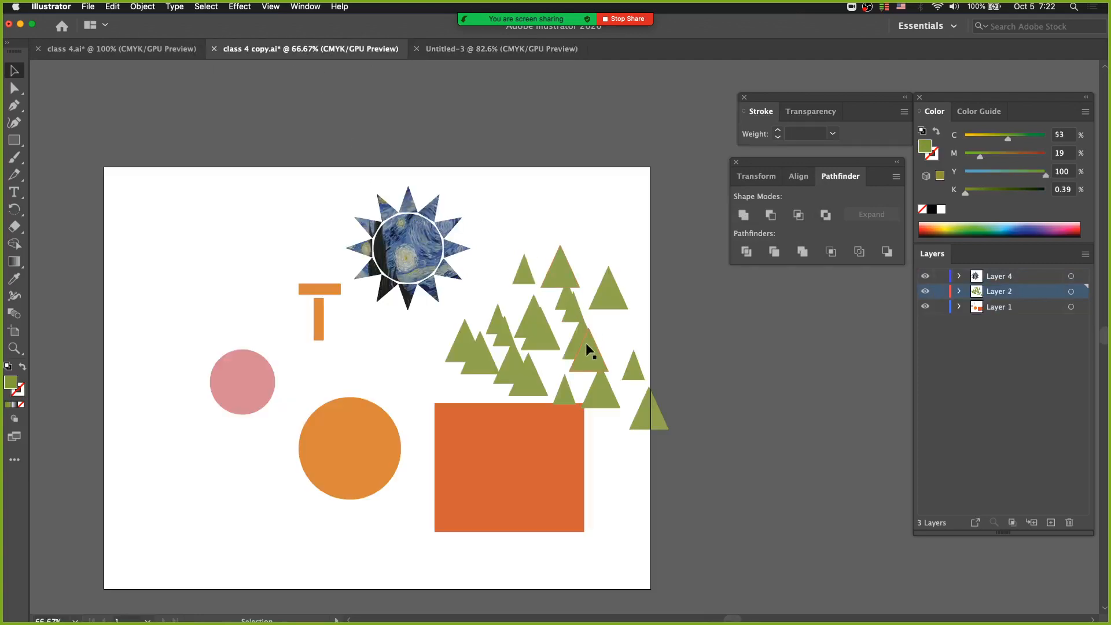
{"action": "left_click", "coordinate": [101, 49]}
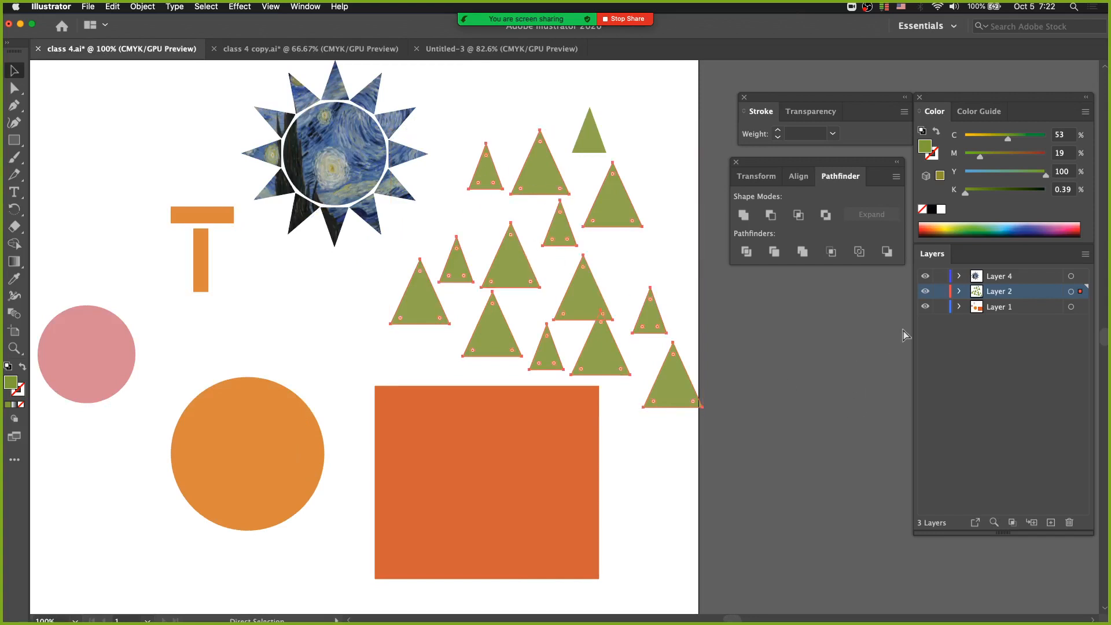
{"action": "left_click", "coordinate": [503, 49]}
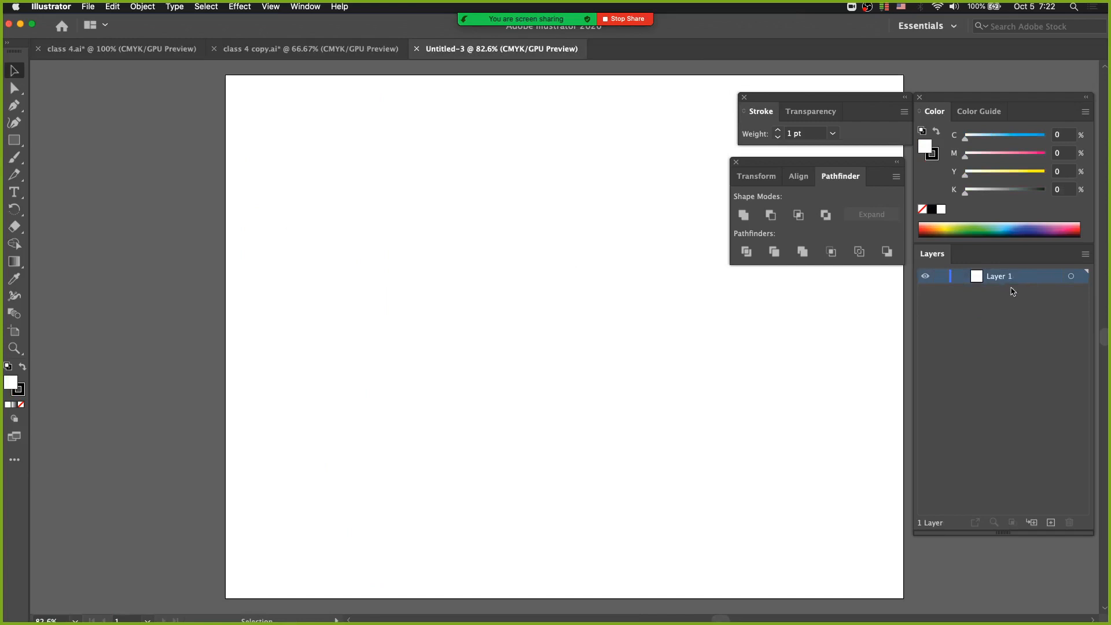
{"action": "left_click", "coordinate": [1086, 254]}
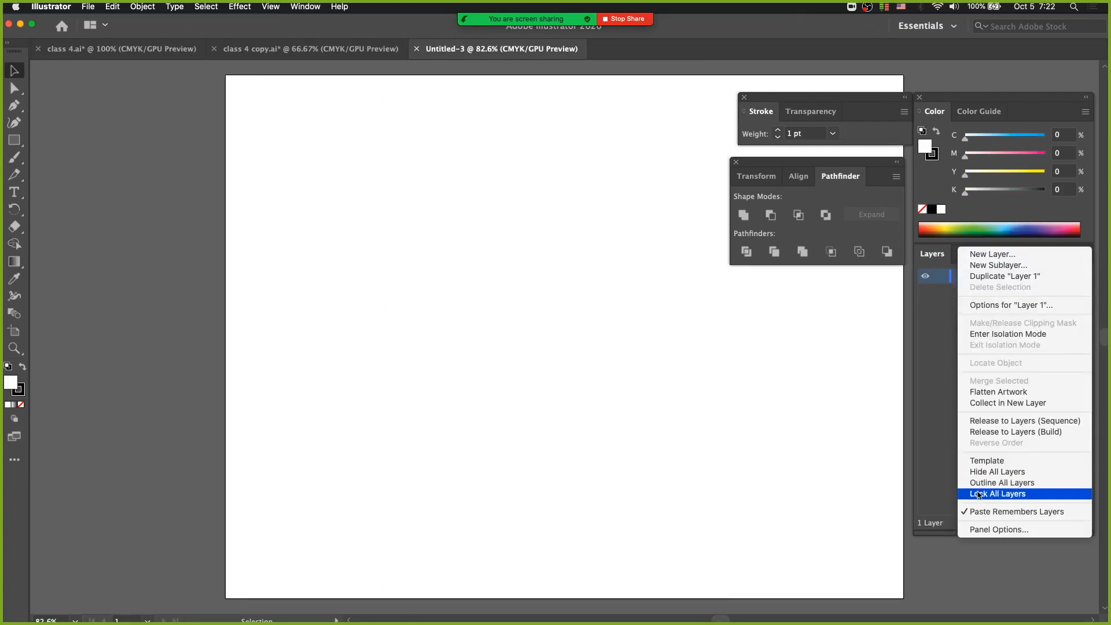
{"action": "left_click", "coordinate": [734, 435]}
{"action": "key", "text": "a"}
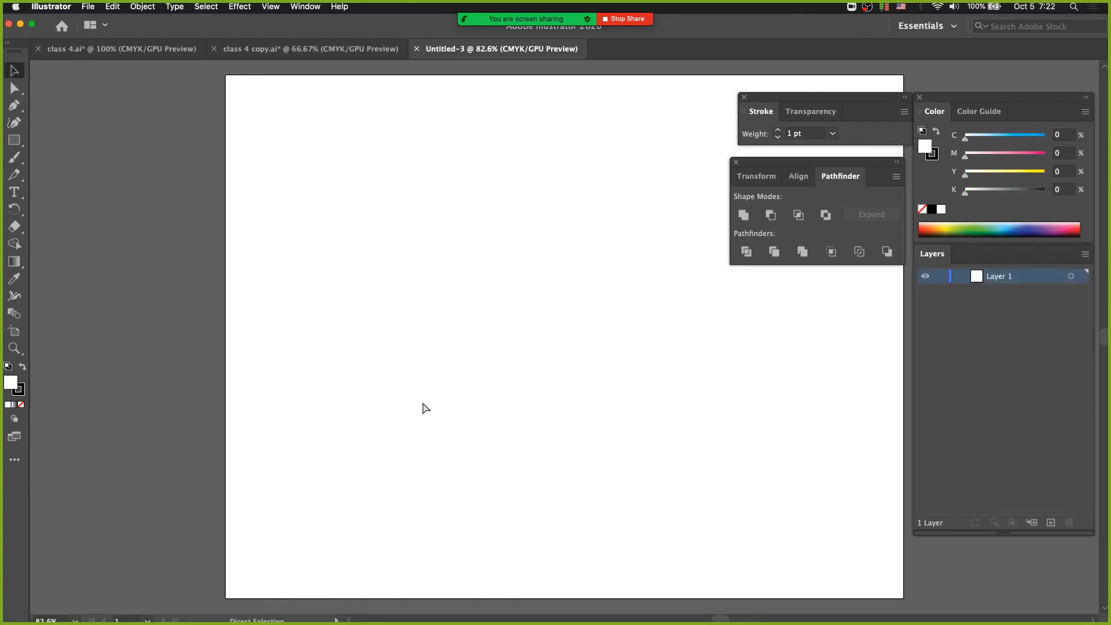
{"action": "key", "text": "super+v"}
{"action": "key", "text": "v"}
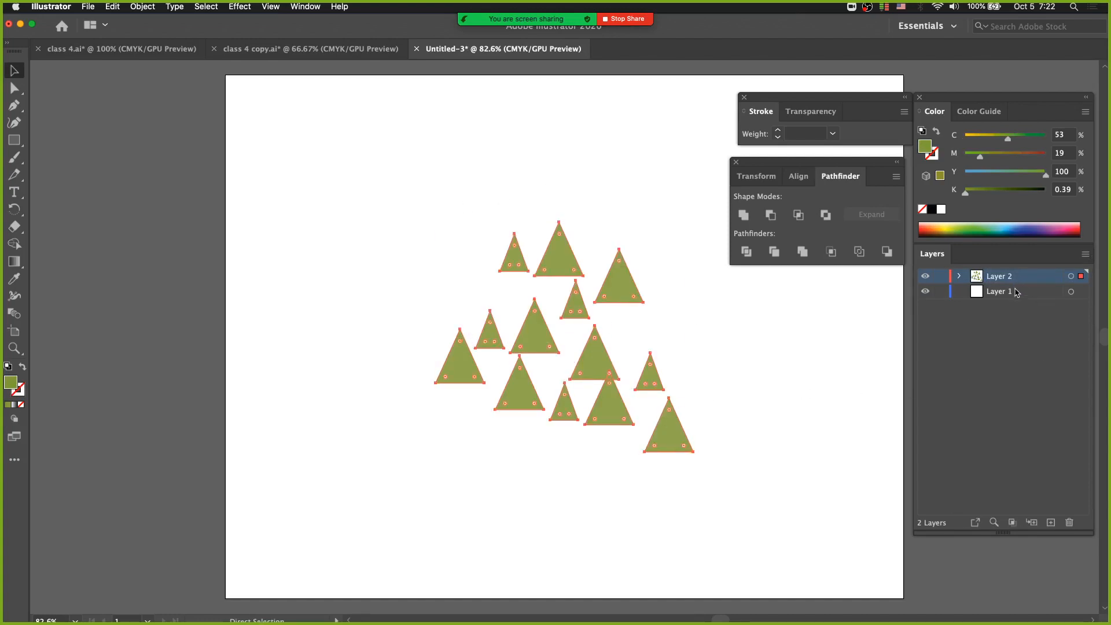
{"action": "key", "text": "super+z"}
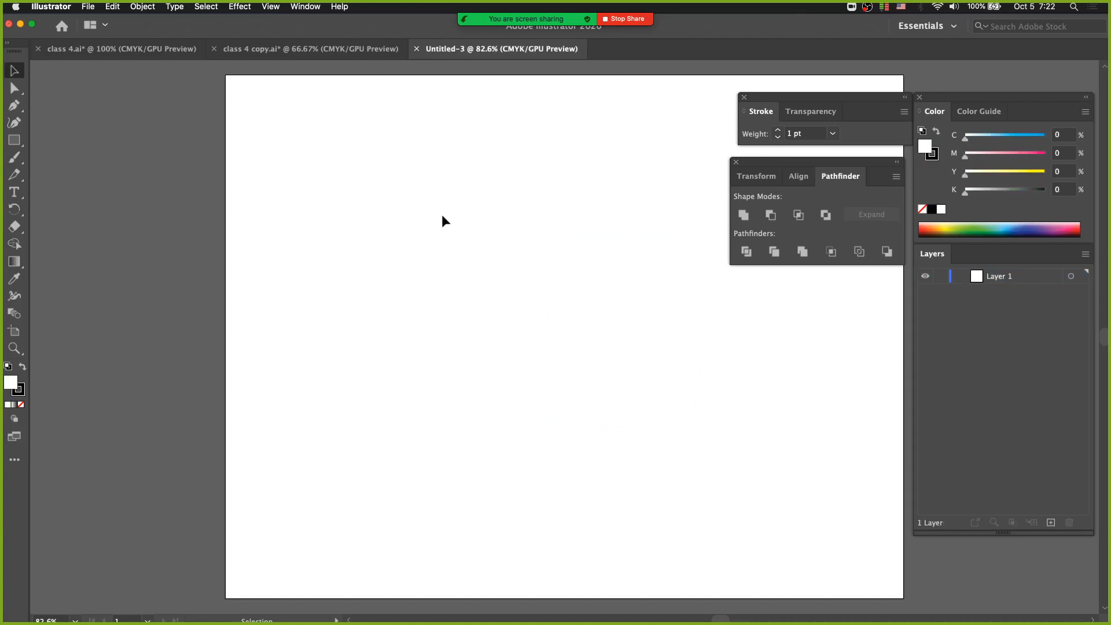
Turn off Paste Remembers Layers in Untitled-3 and paste the copied triangles into Layer 1
{"action": "left_click", "coordinate": [141, 48]}
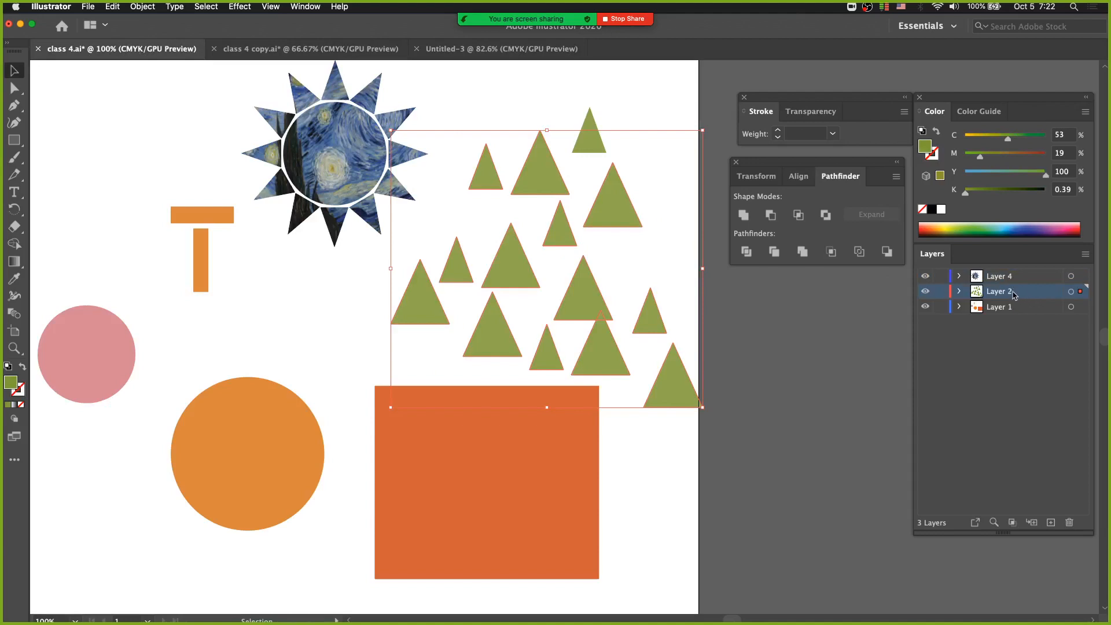
{"action": "left_click", "coordinate": [540, 49]}
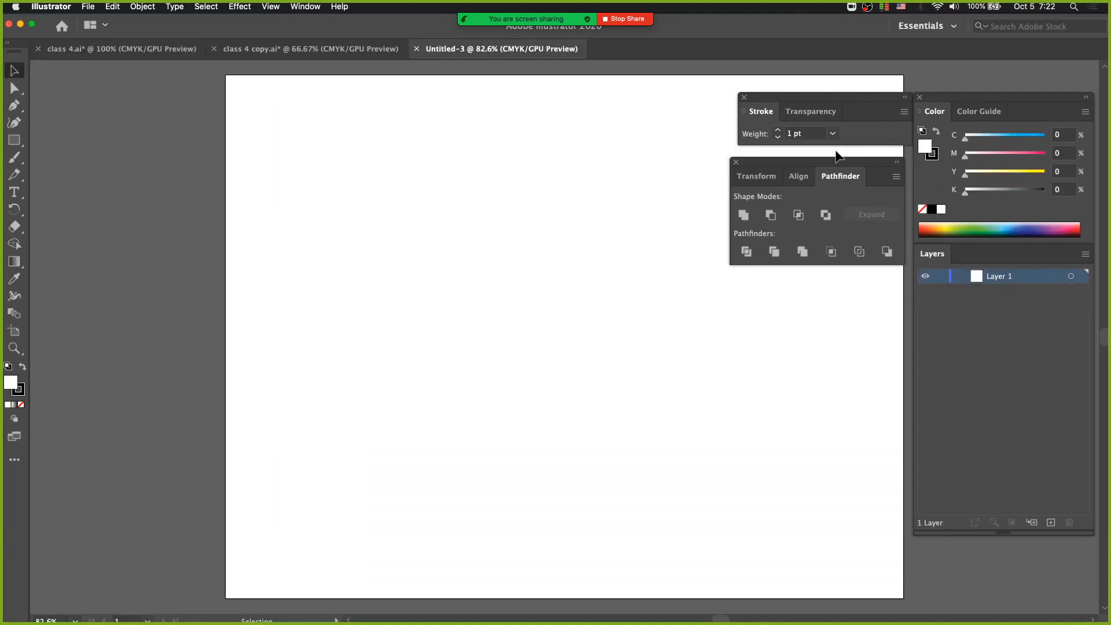
{"action": "left_click", "coordinate": [1085, 254]}
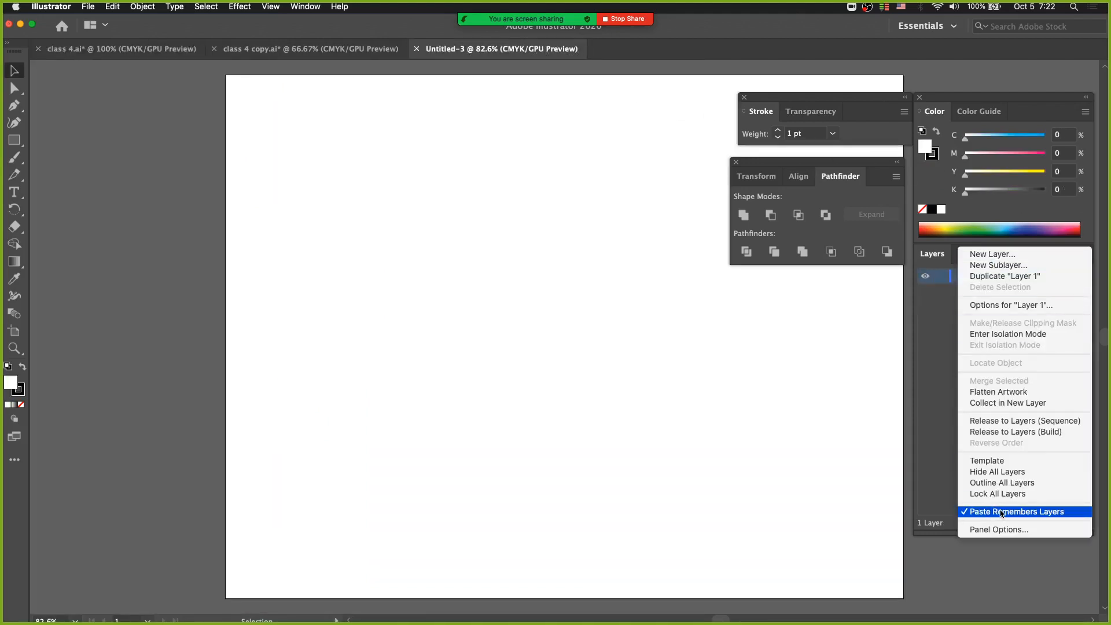
{"action": "left_click", "coordinate": [1002, 513]}
{"action": "left_click", "coordinate": [1084, 253]}
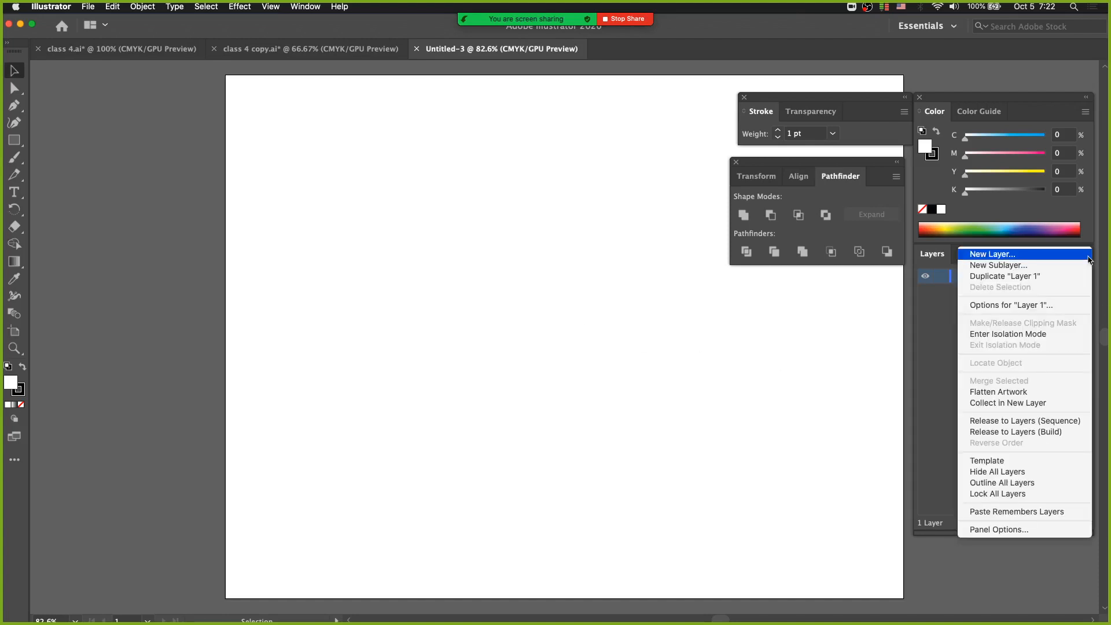
{"action": "left_click", "coordinate": [817, 428]}
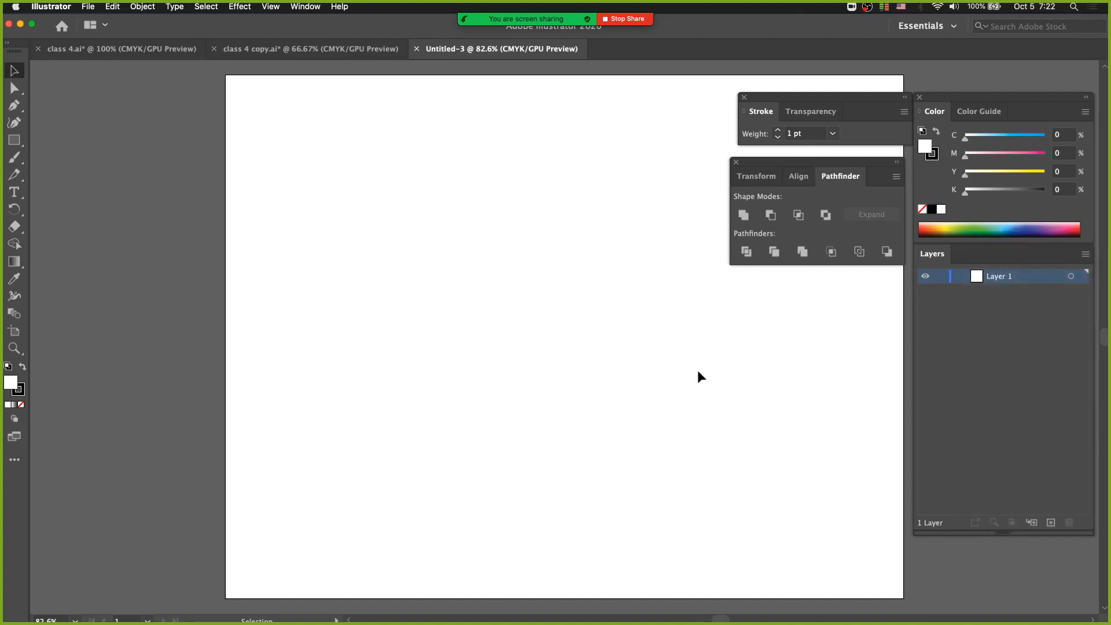
{"action": "left_click", "coordinate": [113, 7]}
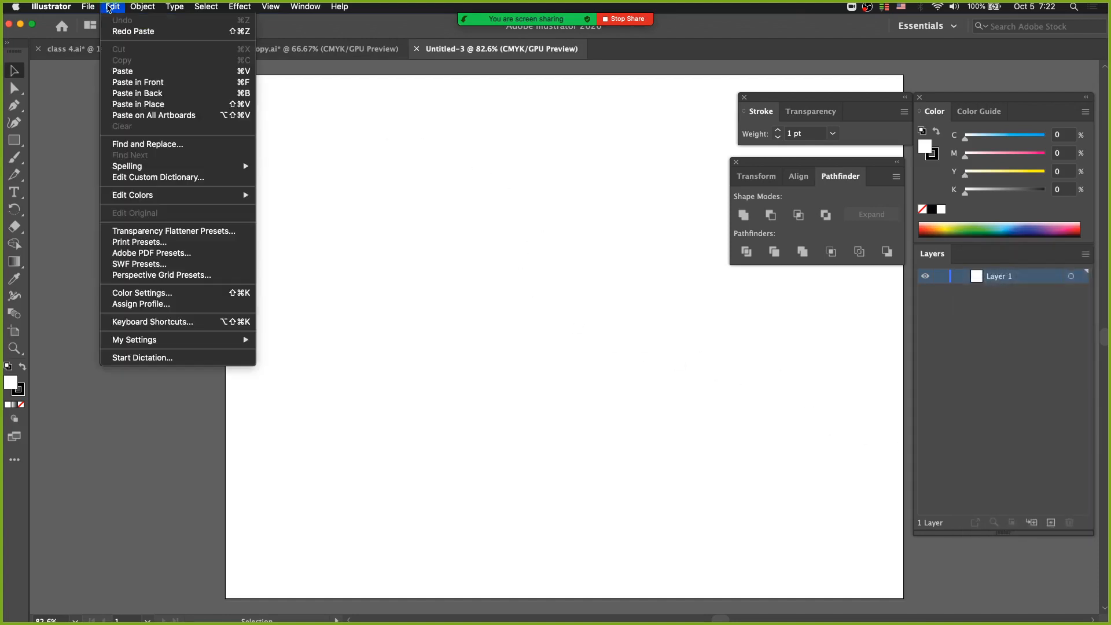
{"action": "left_click", "coordinate": [141, 72]}
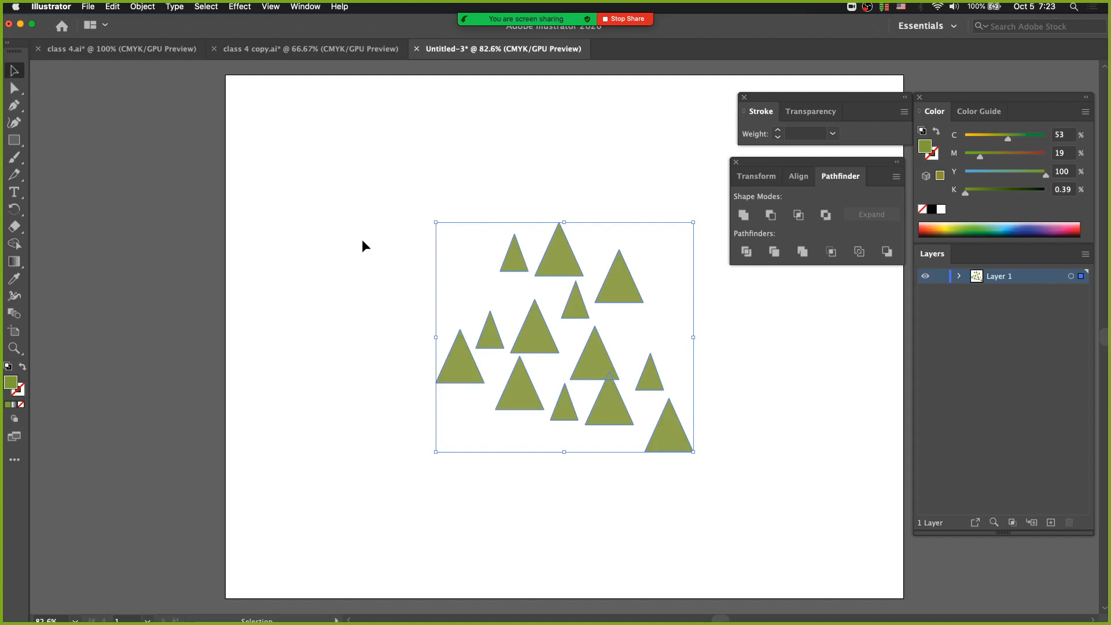
Move the pasted triangles toward the artboard's upper-left area and shift the overlapping lower triangle down level with the lower-right one
{"action": "left_click_drag", "start_coordinate": [555, 255], "coordinate": [449, 186]}
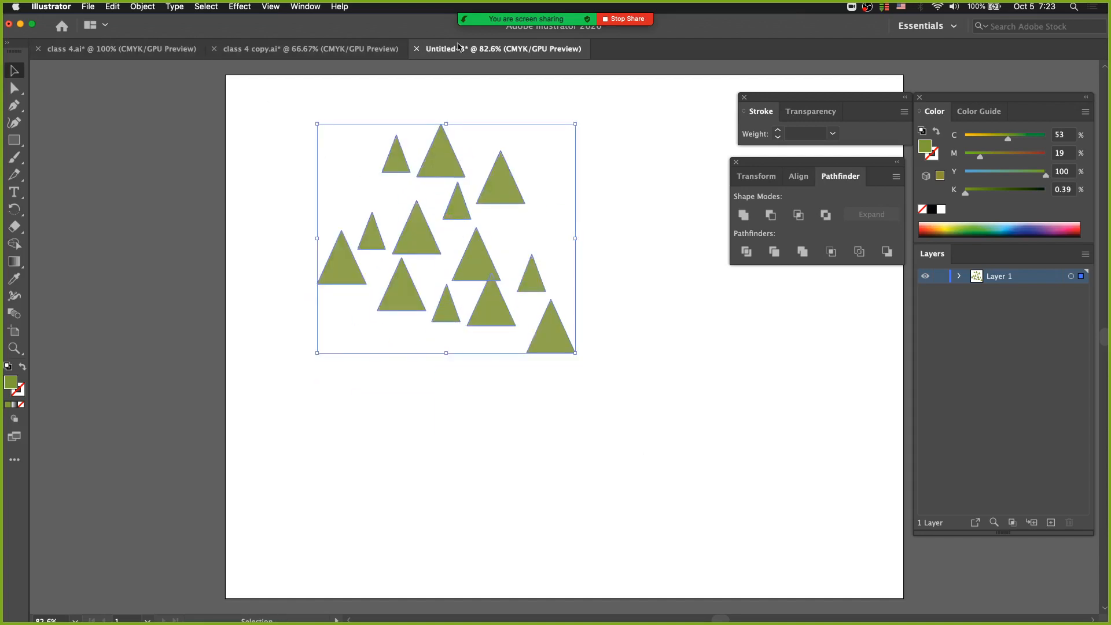
{"action": "left_click", "coordinate": [590, 325]}
{"action": "left_click_drag", "start_coordinate": [491, 313], "coordinate": [491, 338]}
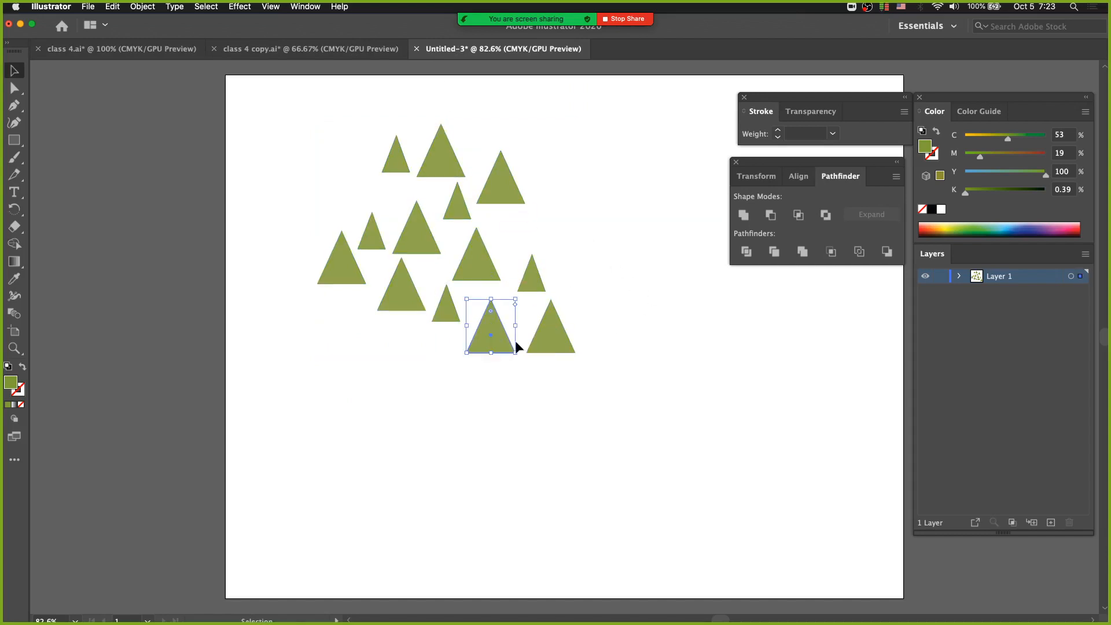
Expand Layer 1 and select individual triangles to examine how each one is listed as its own object
{"action": "left_click", "coordinate": [958, 278]}
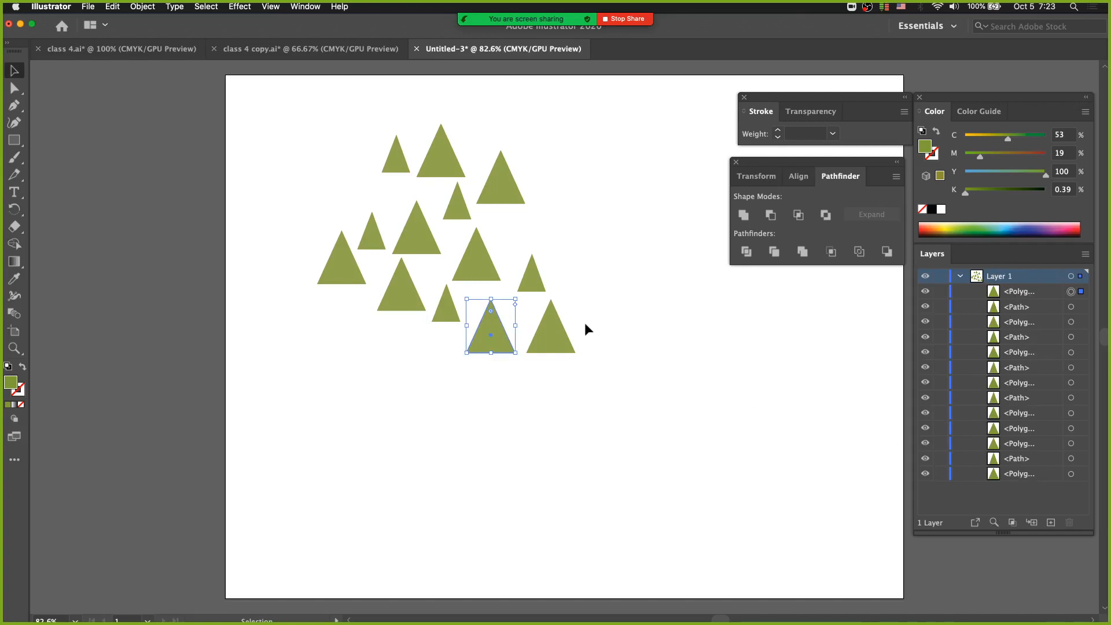
{"action": "left_click", "coordinate": [558, 338]}
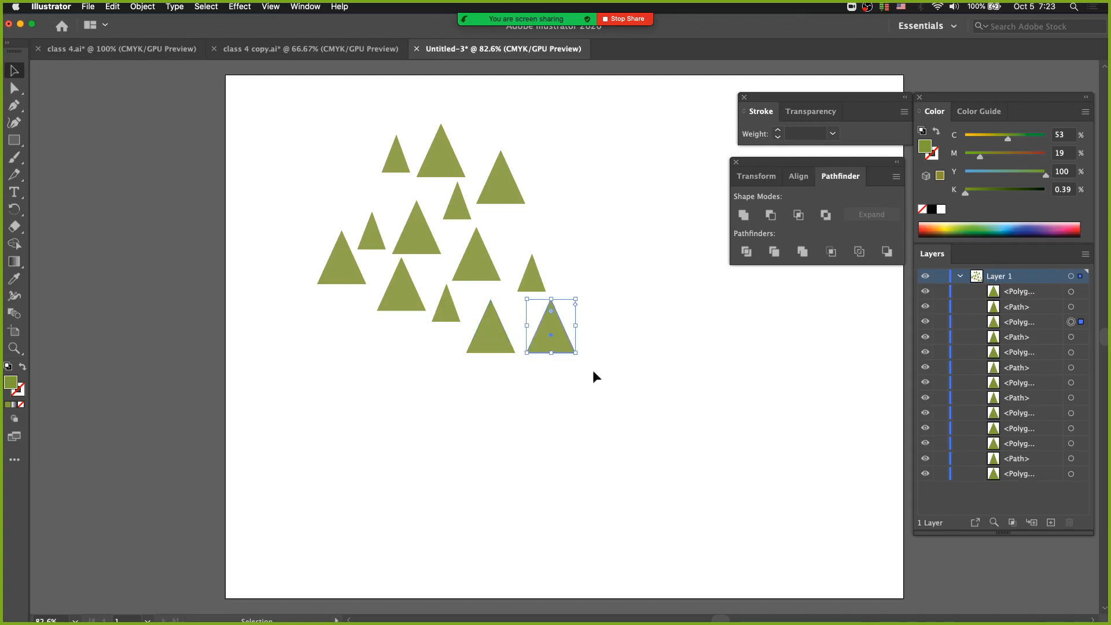
{"action": "left_click", "coordinate": [533, 276]}
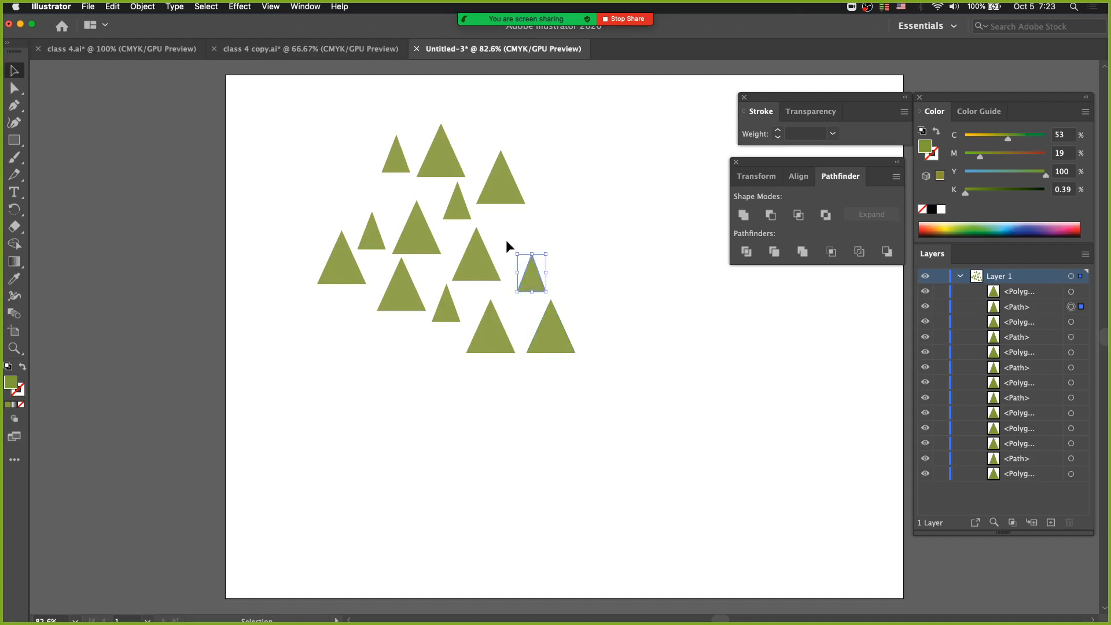
{"action": "left_click", "coordinate": [480, 263]}
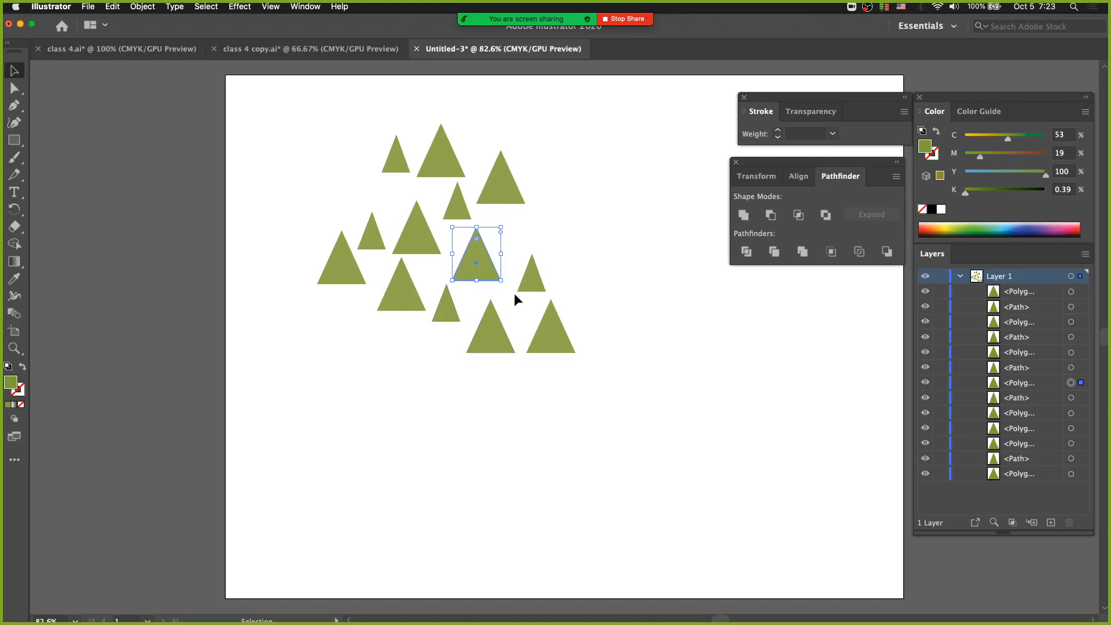
{"action": "left_click", "coordinate": [585, 323]}
{"action": "left_click", "coordinate": [559, 337]}
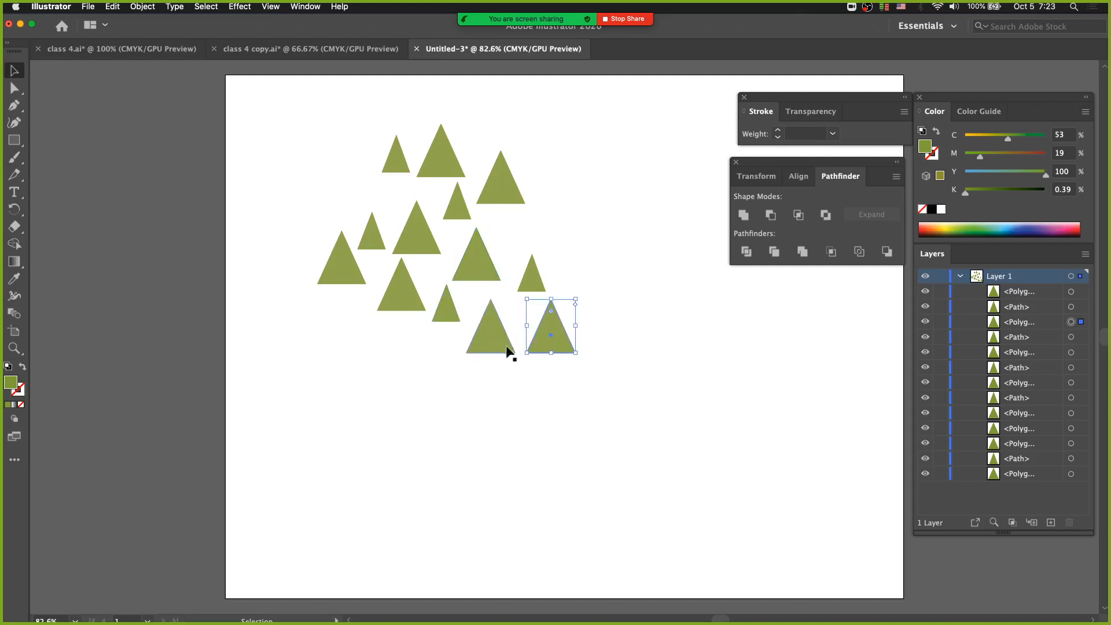
{"action": "left_click", "coordinate": [502, 345]}
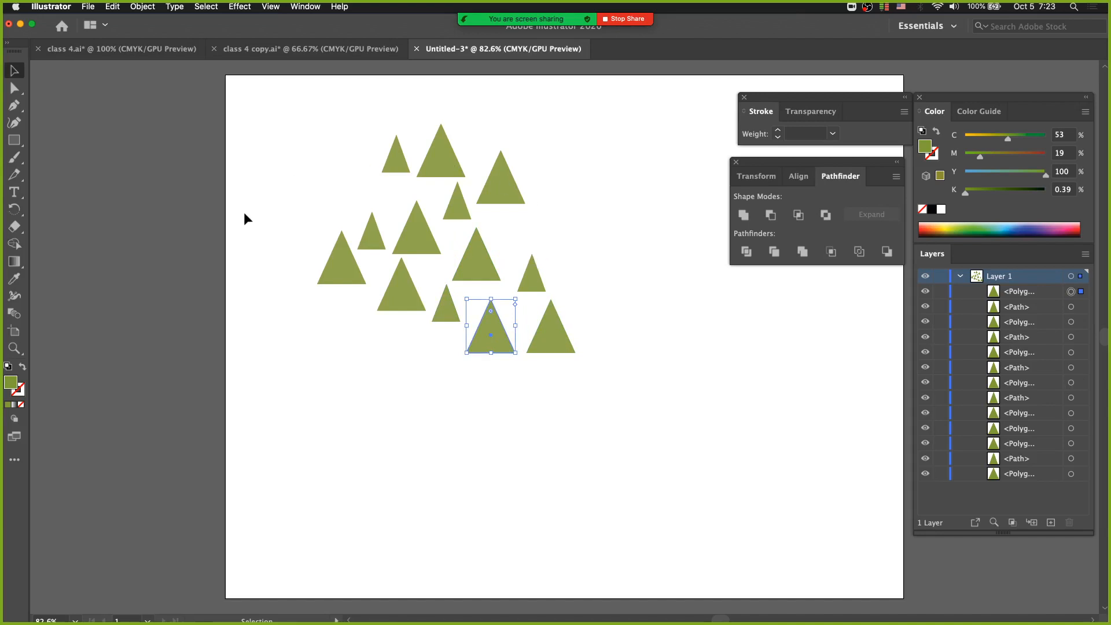
Draw a narrow vertical trunk rectangle over the lower-right triangle and fill it brown with magenta at 71%
{"action": "mouse_move", "coordinate": [14, 139]}
{"action": "left_mouse_down"}
{"action": "mouse_move", "coordinate": [55, 152]}
{"action": "mouse_move", "coordinate": [17, 144]}
{"action": "left_mouse_up"}
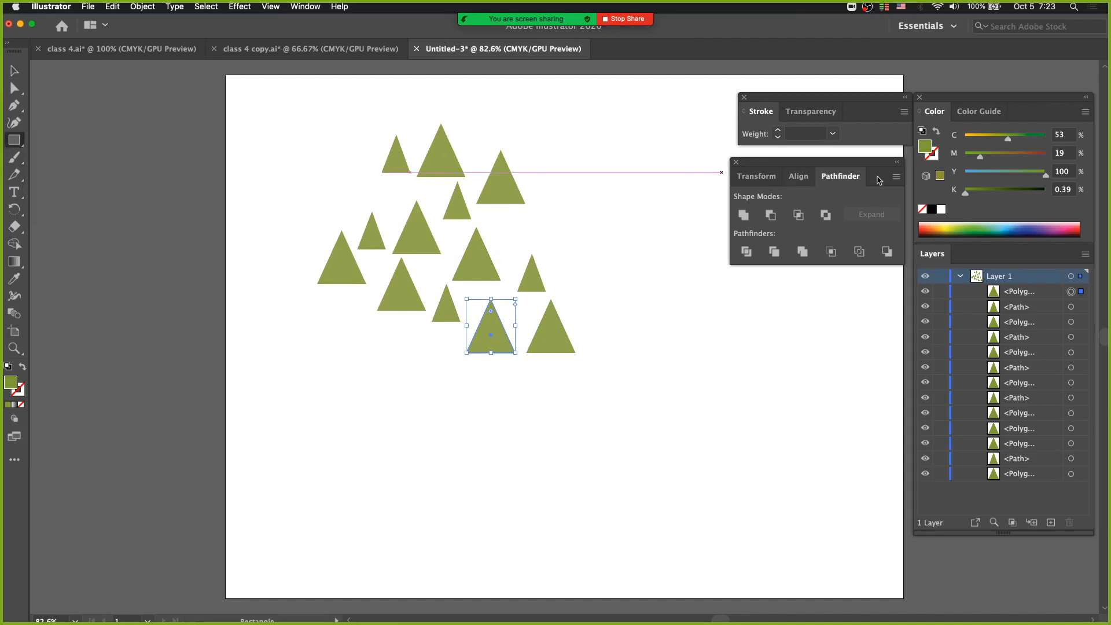
{"action": "left_click", "coordinate": [1023, 155]}
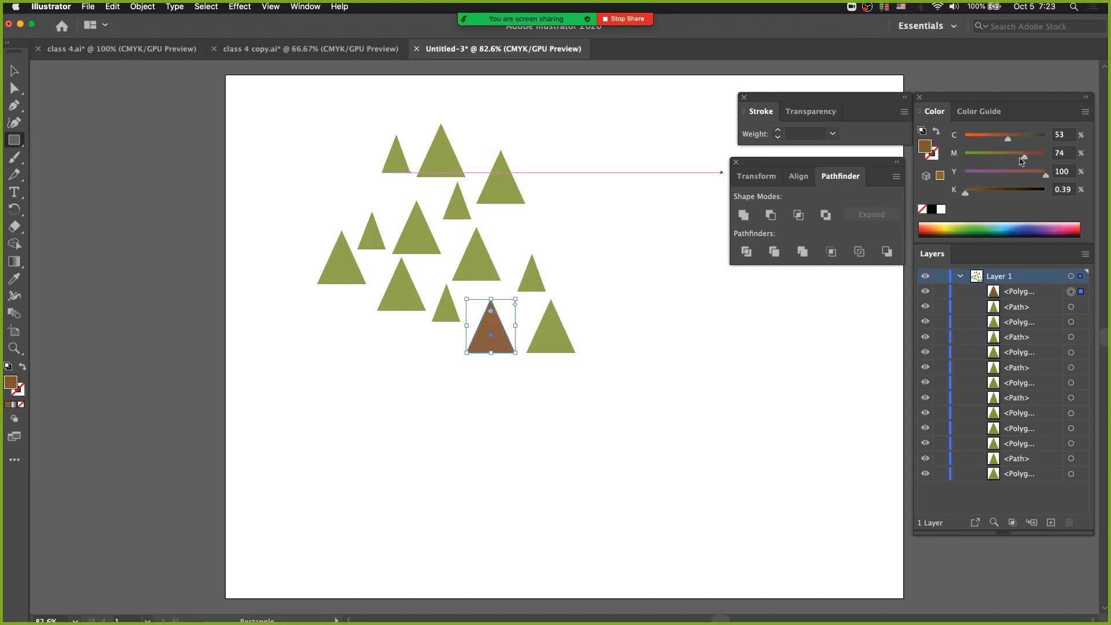
{"action": "key", "text": "super+z"}
{"action": "key", "text": "super+shift+a"}
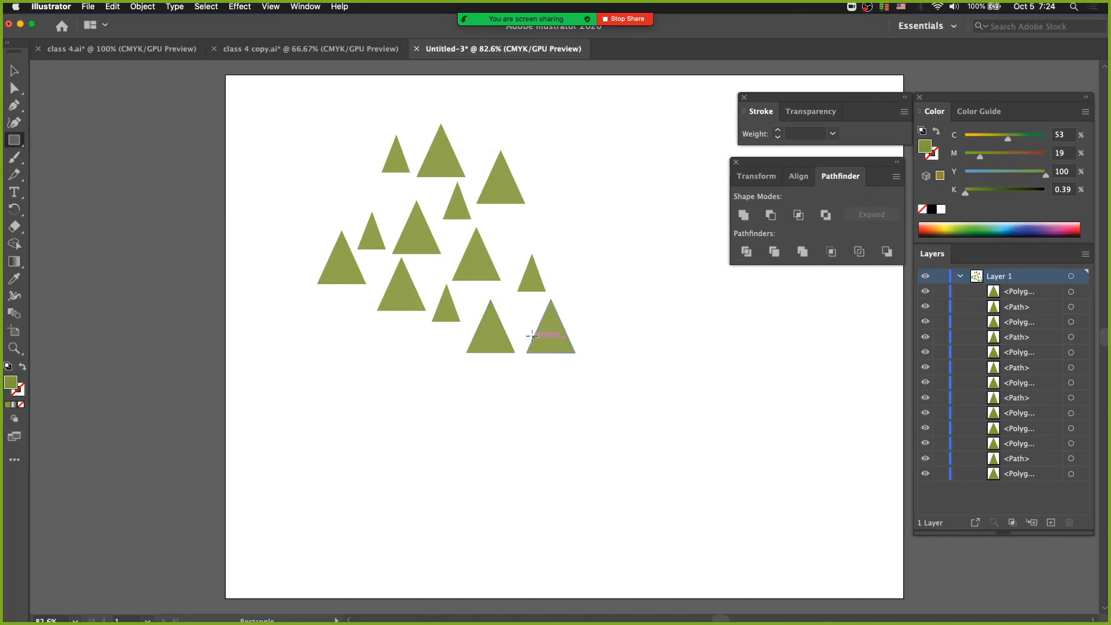
{"action": "left_click_drag", "start_coordinate": [551, 335], "coordinate": [559, 373]}
{"action": "left_click", "coordinate": [1022, 155]}
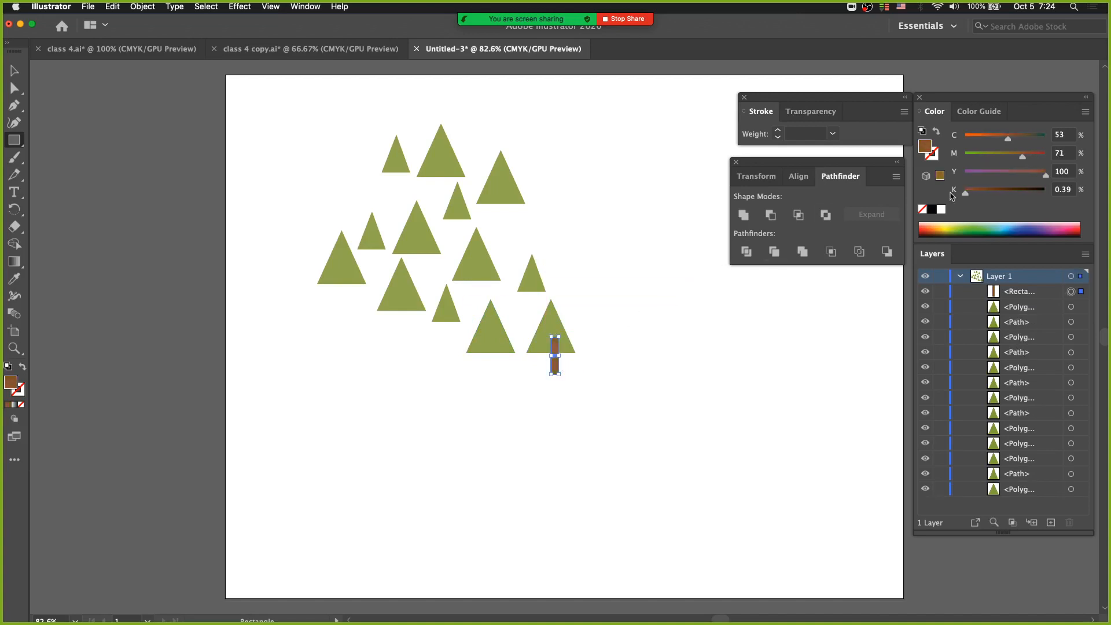
{"action": "key", "text": "super+shift+a"}
Add matching brown trunks to the four neighbouring triangles, deleting the surplus trunk on the small one and centring the remaining trunk
{"action": "left_click_drag", "start_coordinate": [552, 369], "coordinate": [451, 338]}
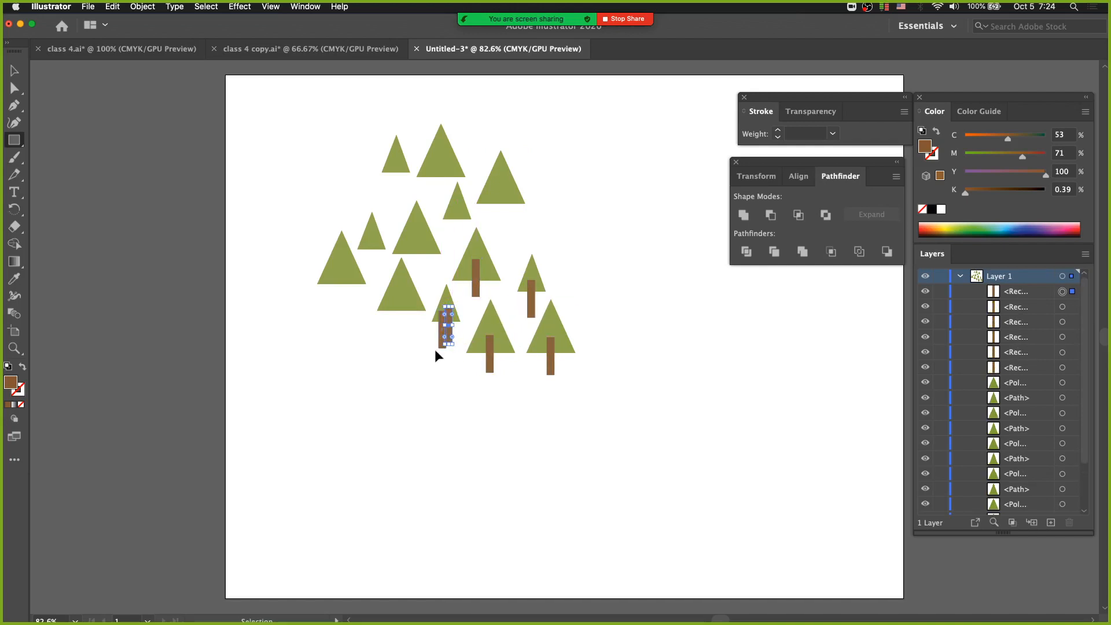
{"action": "key", "text": "m"}
{"action": "key", "text": "super"}
{"action": "left_click", "coordinate": [439, 346], "text": "super"}
{"action": "key", "text": "Delete"}
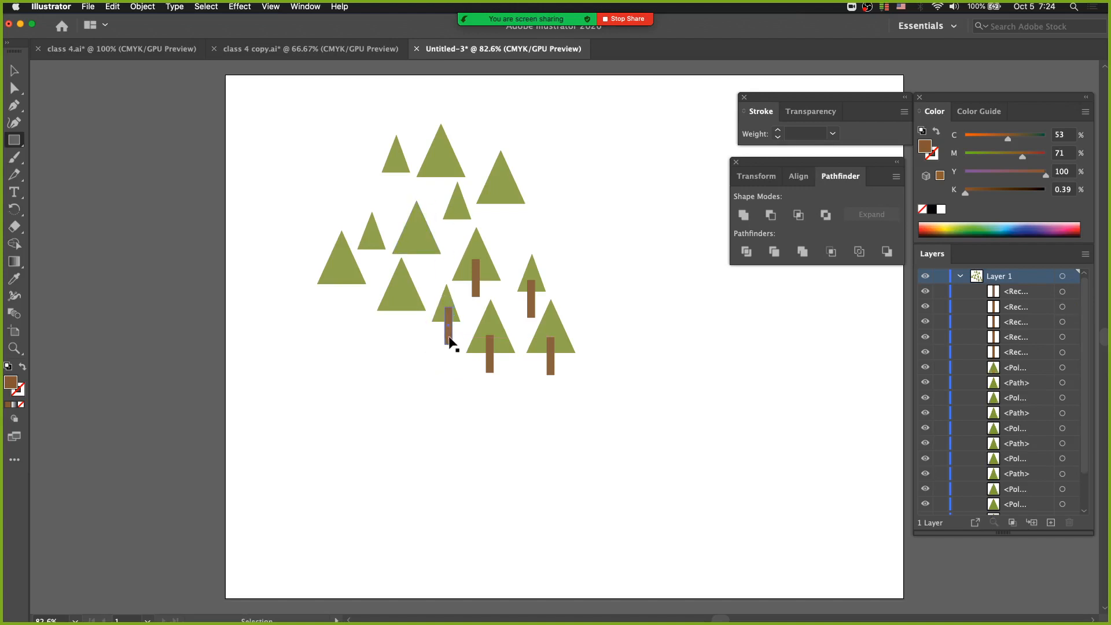
{"action": "left_click", "coordinate": [447, 340], "text": "super"}
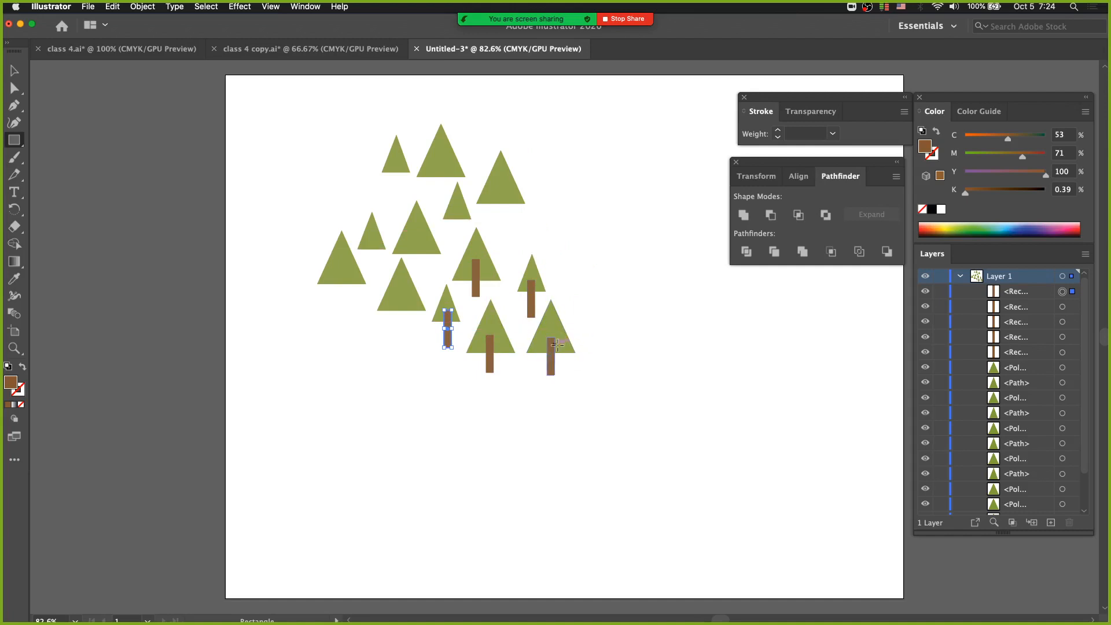
Group each of the five triangles that have a trunk with its own trunk as a separate tree
{"action": "key", "text": "v"}
{"action": "left_click_drag", "start_coordinate": [592, 327], "coordinate": [548, 375]}
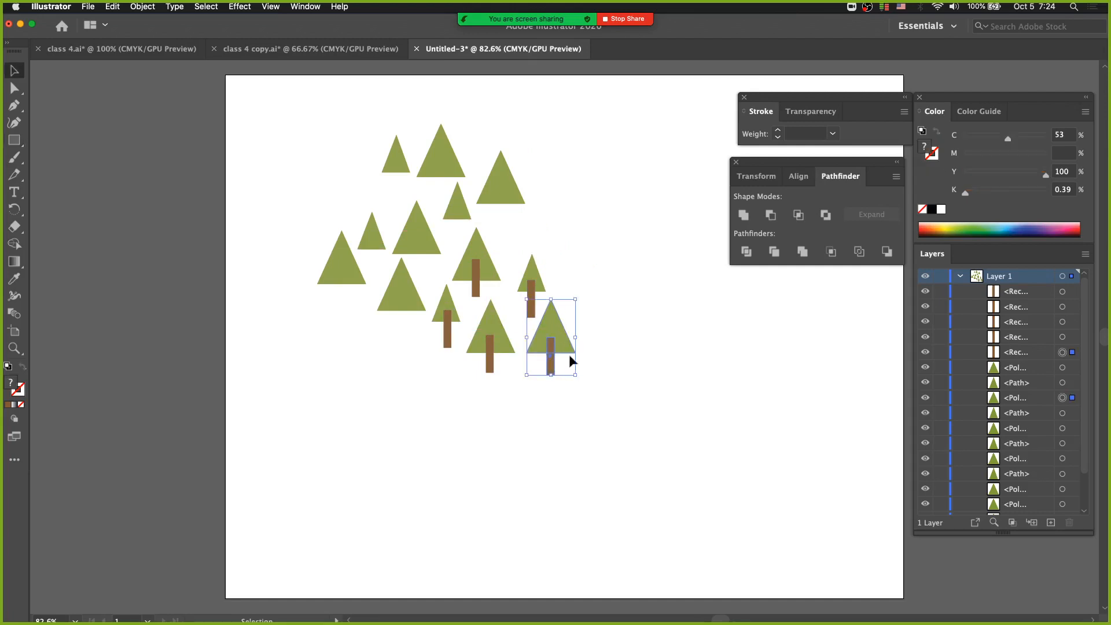
{"action": "key", "text": "super+g"}
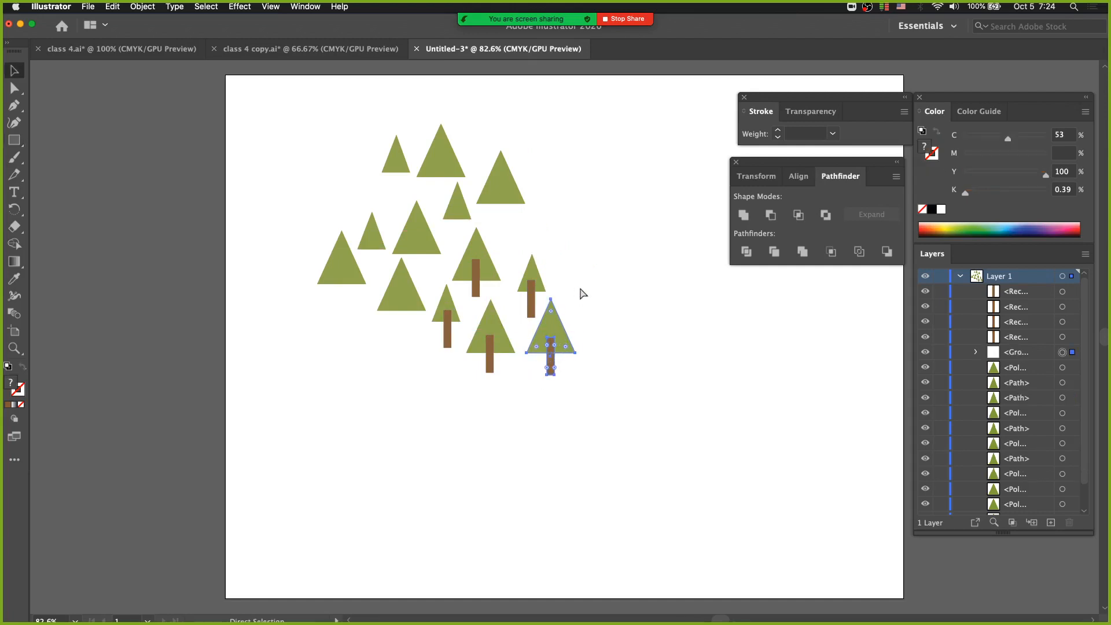
{"action": "left_click_drag", "start_coordinate": [562, 258], "coordinate": [525, 284]}
{"action": "key", "text": "super+g"}
{"action": "left_click_drag", "start_coordinate": [488, 229], "coordinate": [516, 377]}
{"action": "key", "text": "super+g"}
{"action": "key", "text": "v"}
{"action": "key", "text": "super+g"}
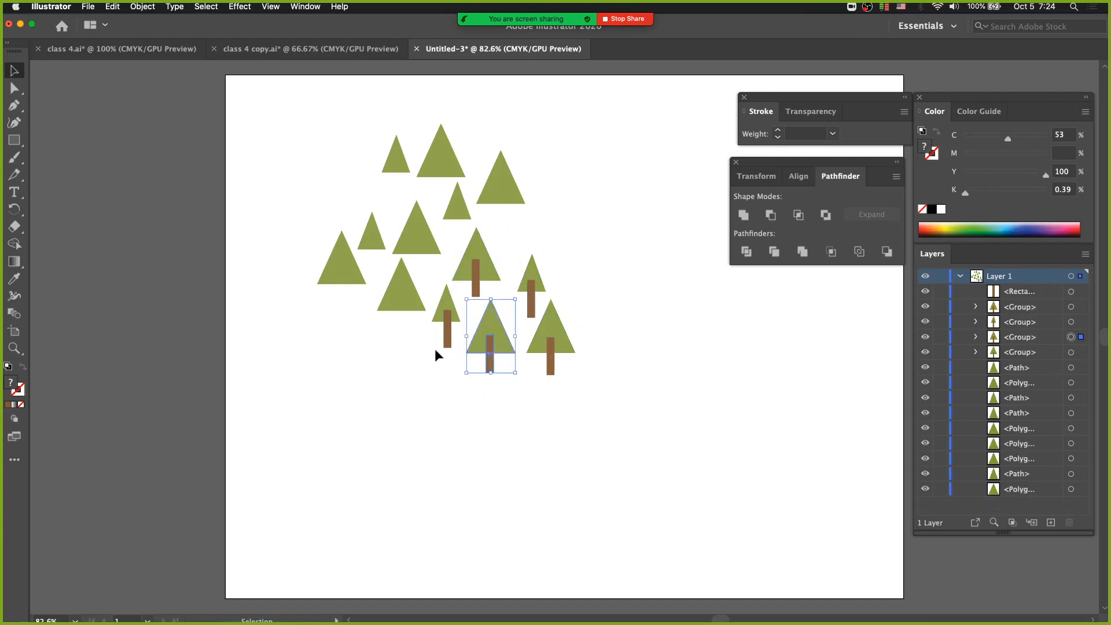
{"action": "left_click_drag", "start_coordinate": [442, 317], "coordinate": [442, 318]}
{"action": "key", "text": "super+g"}
Delete the triangles without trunks and duplicate the five-tree cluster twice to make fifteen trees
{"action": "left_click_drag", "start_coordinate": [290, 106], "coordinate": [525, 197]}
{"action": "key", "text": "Delete"}
{"action": "left_click_drag", "start_coordinate": [387, 303], "coordinate": [402, 325]}
{"action": "key", "text": "Delete"}
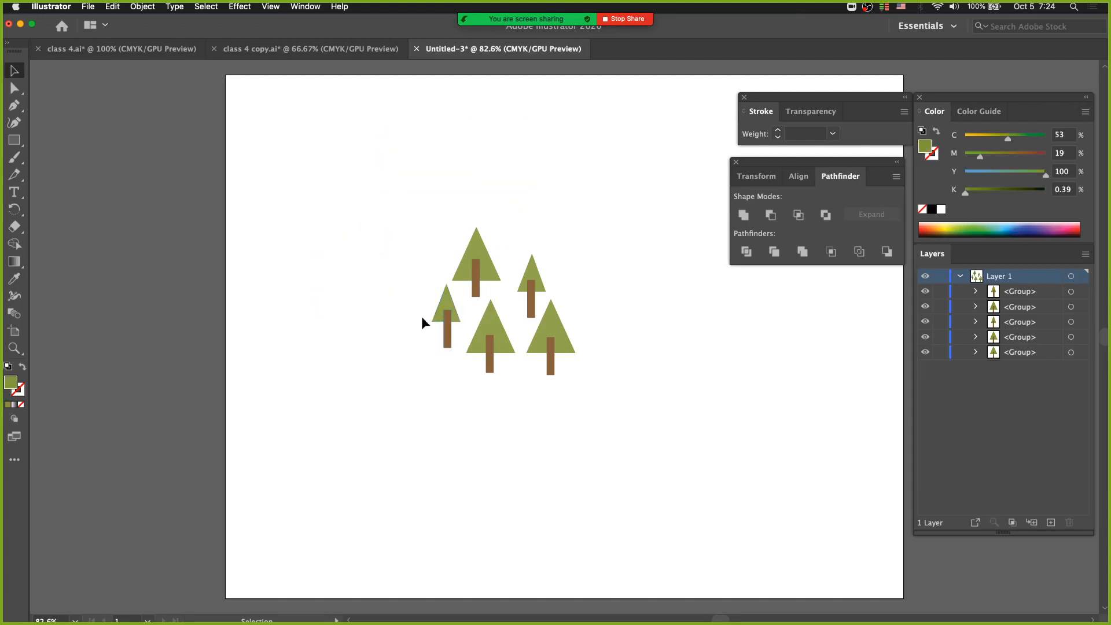
{"action": "left_click_drag", "start_coordinate": [406, 191], "coordinate": [405, 412]}
{"action": "left_click", "coordinate": [478, 457]}
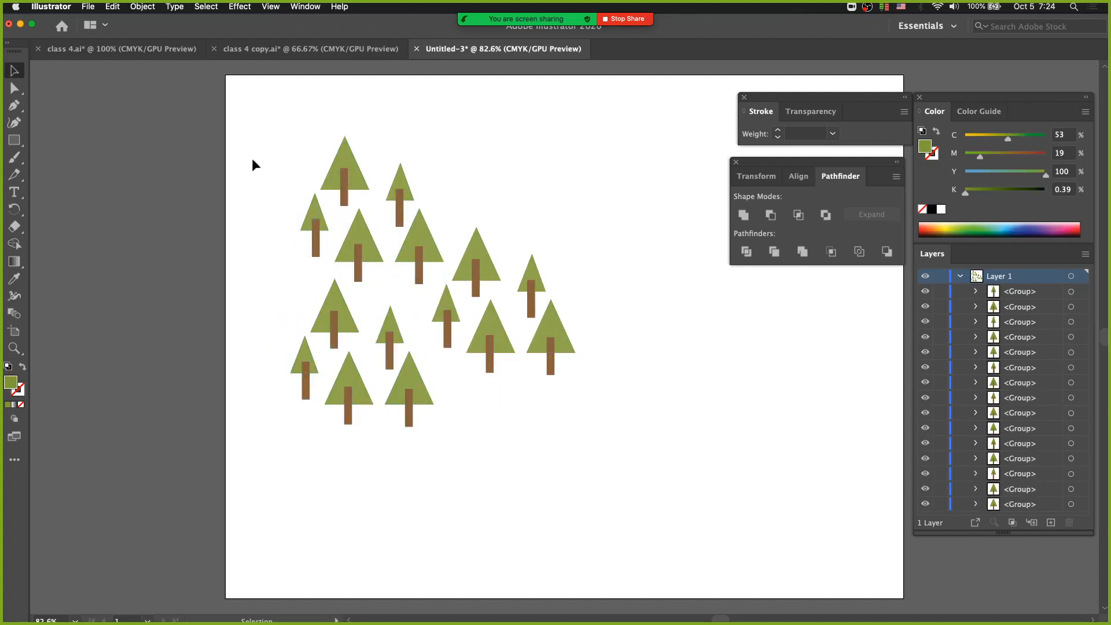
Release Layer 1's tree groups to layers by sequence and move Layers 2 through 16 out of Layer 1 to the top level
{"action": "left_click", "coordinate": [1085, 254]}
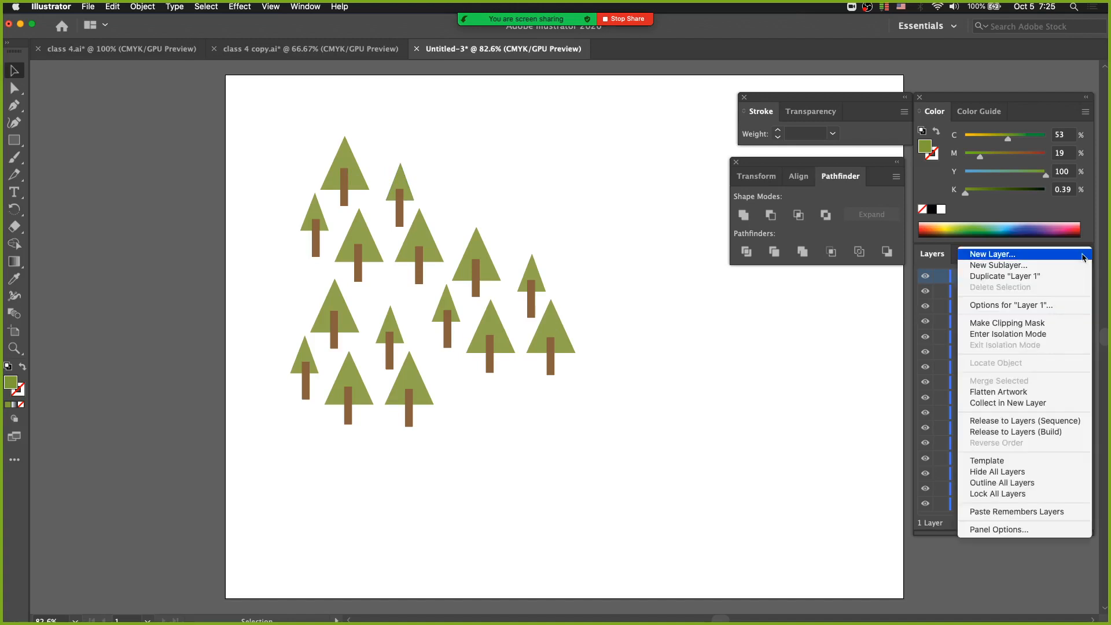
{"action": "left_click", "coordinate": [1019, 425]}
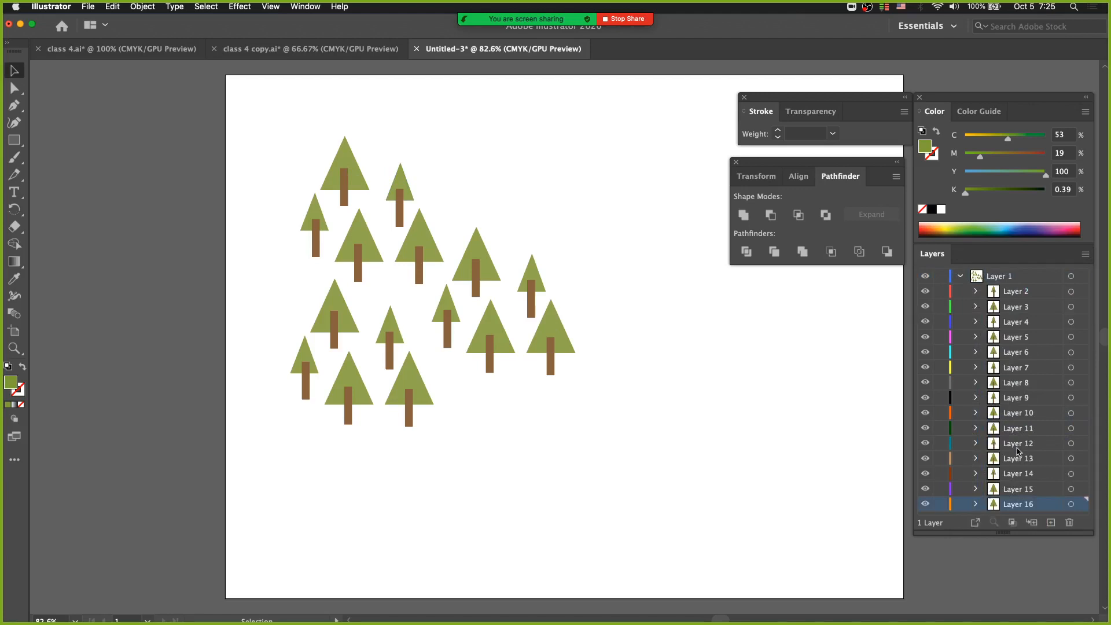
{"action": "left_click", "coordinate": [999, 293]}
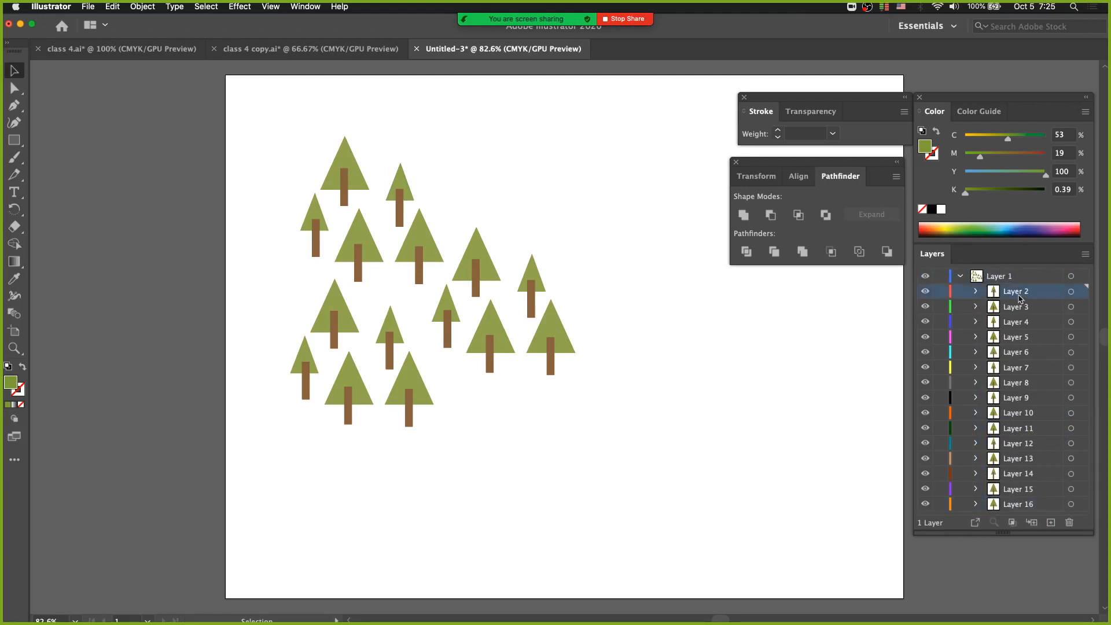
{"action": "left_click", "coordinate": [1021, 503]}
{"action": "left_click", "coordinate": [1024, 296], "text": "shift"}
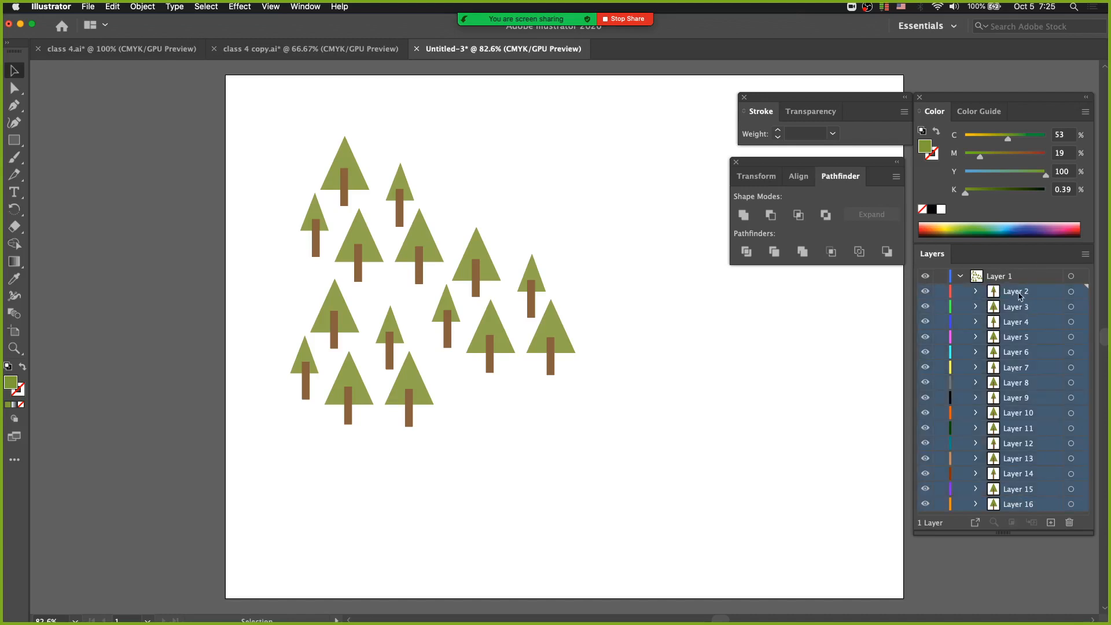
{"action": "left_click_drag", "start_coordinate": [1022, 297], "coordinate": [1004, 274]}
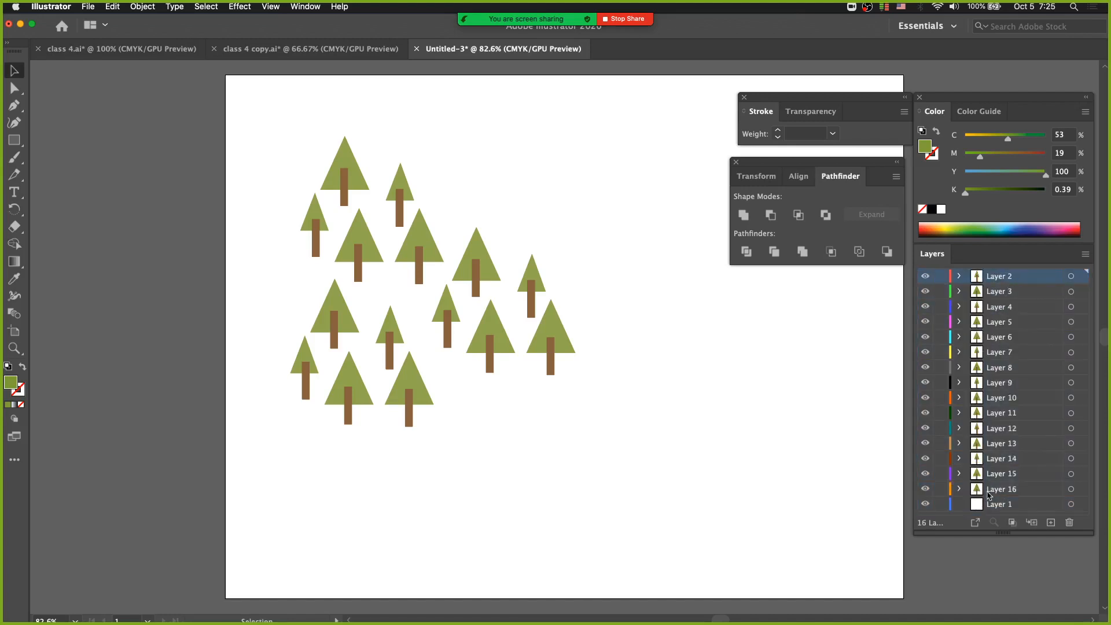
Hide Layers 2 through 15 one after another, leaving only the Layer 16 tree displayed
{"action": "left_click", "coordinate": [925, 276]}
{"action": "left_click", "coordinate": [925, 291]}
{"action": "left_click", "coordinate": [926, 307]}
{"action": "left_click", "coordinate": [925, 321]}
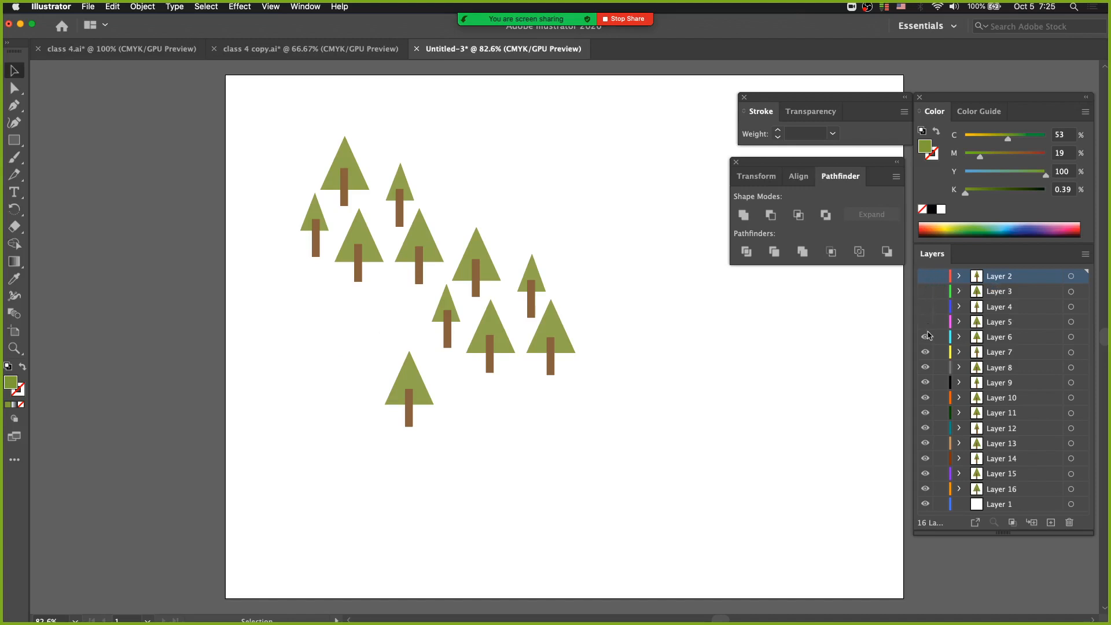
{"action": "left_click", "coordinate": [925, 336]}
{"action": "left_click", "coordinate": [925, 352]}
{"action": "left_click", "coordinate": [925, 368]}
{"action": "left_click", "coordinate": [925, 382]}
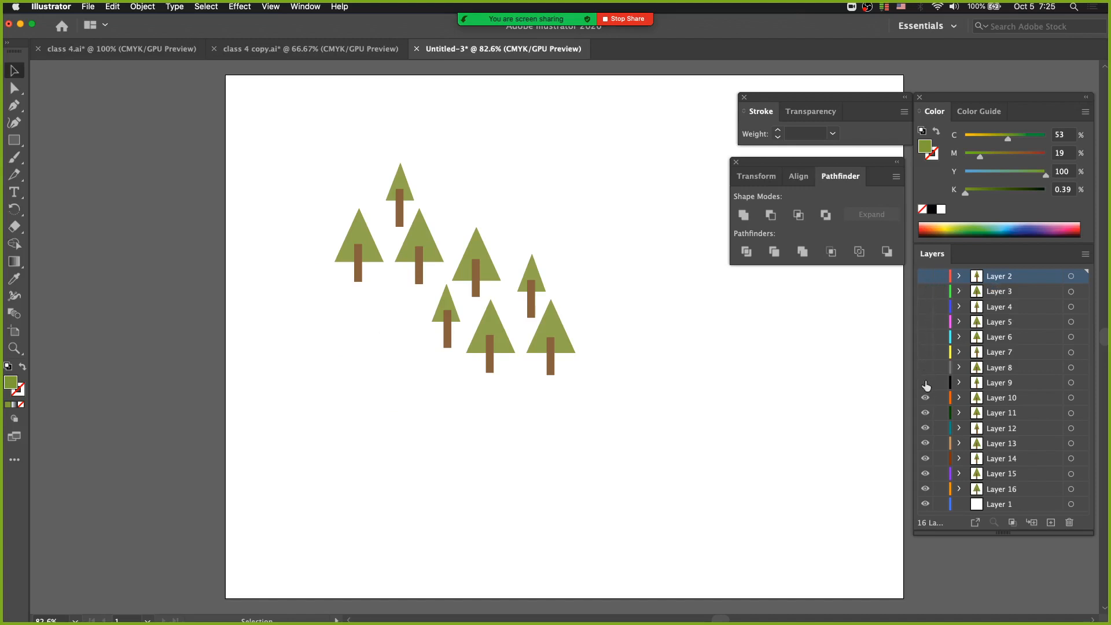
{"action": "left_click", "coordinate": [925, 398]}
{"action": "left_click", "coordinate": [926, 413]}
{"action": "left_click", "coordinate": [925, 443]}
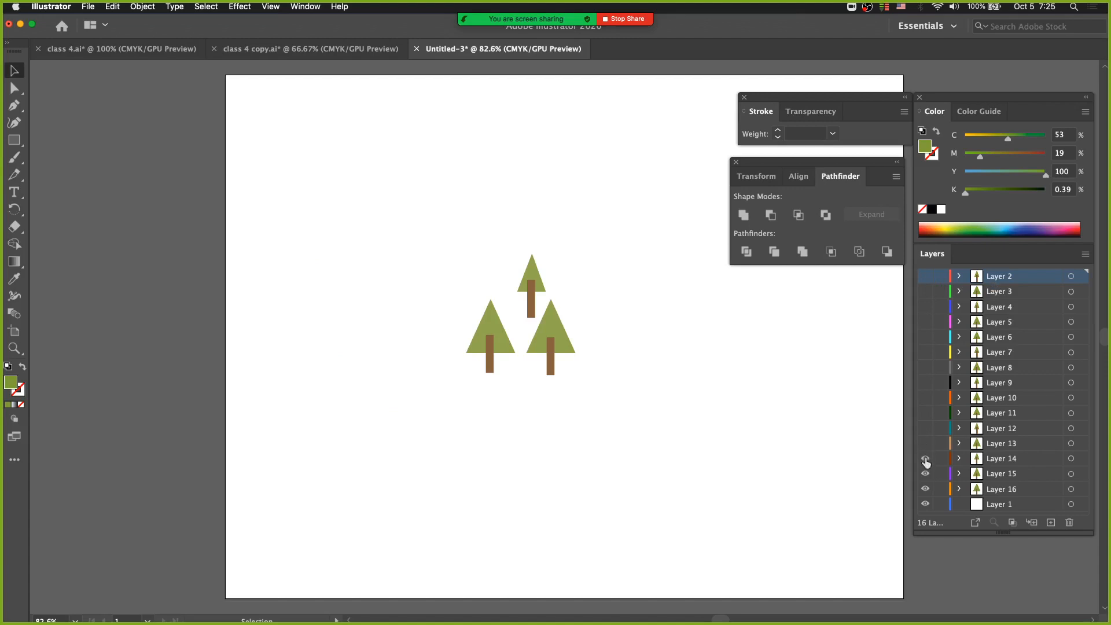
{"action": "left_click", "coordinate": [925, 458]}
{"action": "left_click", "coordinate": [925, 473]}
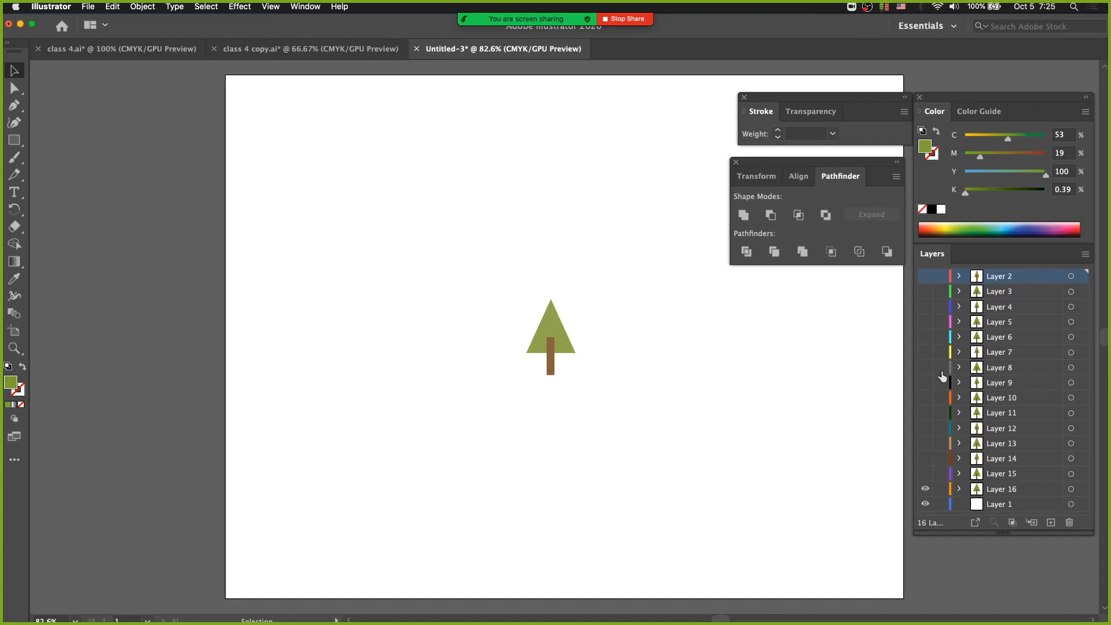
Toggle the visibility of Layers 14 and 15, and show all hidden layers again from Layer 15 up to Layer 2
{"action": "mouse_move", "coordinate": [924, 477]}
{"action": "left_mouse_down"}
{"action": "mouse_move", "coordinate": [926, 446]}
{"action": "mouse_move", "coordinate": [926, 458]}
{"action": "left_mouse_up"}
{"action": "left_click", "coordinate": [925, 475]}
{"action": "left_click", "coordinate": [925, 474]}
{"action": "left_click", "coordinate": [927, 459]}
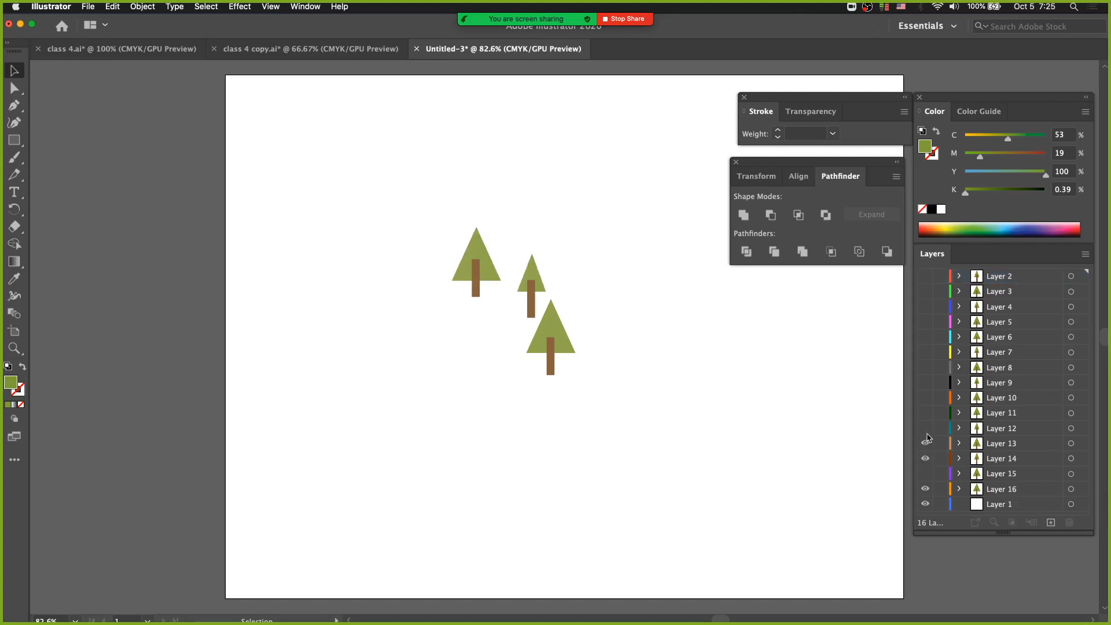
{"action": "left_click", "coordinate": [925, 473]}
{"action": "left_click", "coordinate": [925, 428]}
{"action": "left_click", "coordinate": [925, 413]}
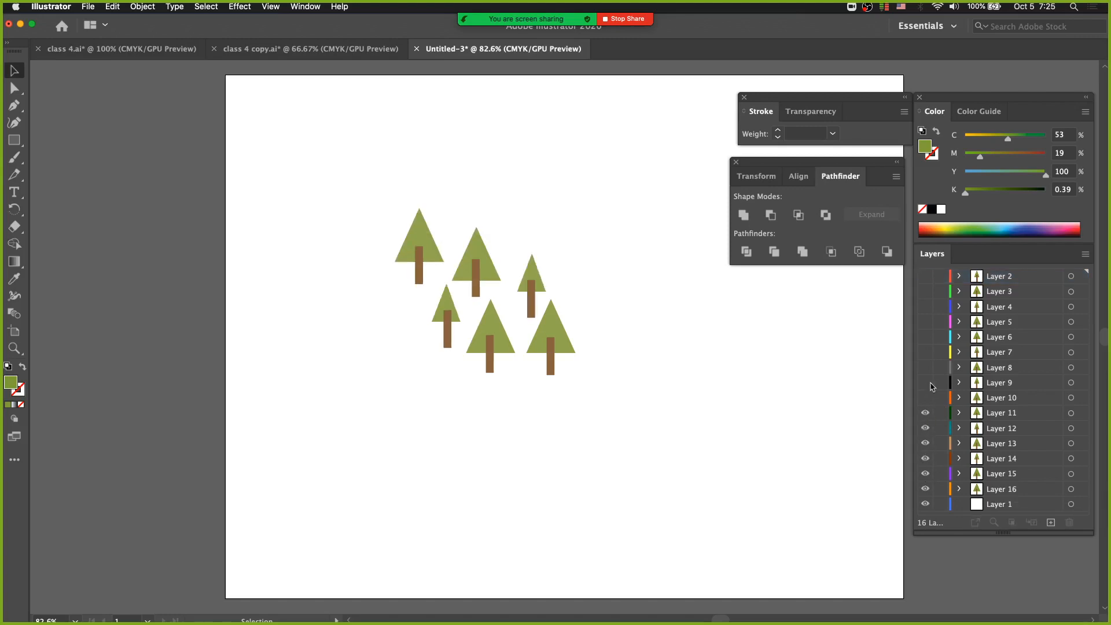
{"action": "left_click", "coordinate": [925, 398]}
{"action": "left_click", "coordinate": [925, 383]}
{"action": "left_click", "coordinate": [925, 368]}
{"action": "left_click", "coordinate": [925, 351]}
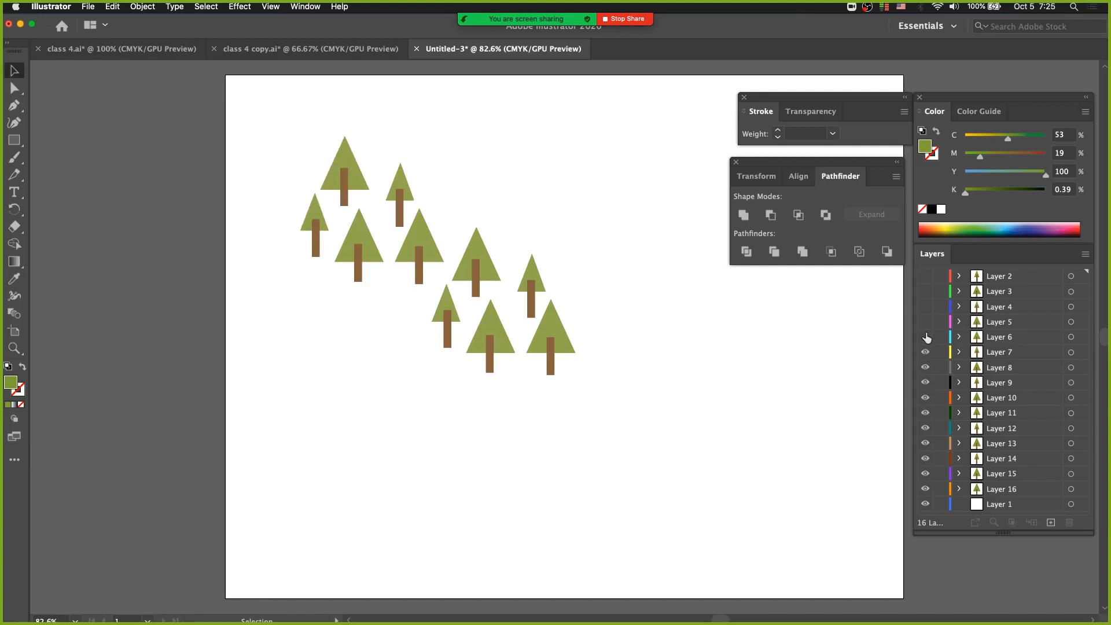
{"action": "left_click", "coordinate": [925, 337]}
{"action": "left_click", "coordinate": [925, 321]}
{"action": "left_click", "coordinate": [925, 307]}
{"action": "left_click", "coordinate": [925, 291]}
{"action": "left_click", "coordinate": [925, 276]}
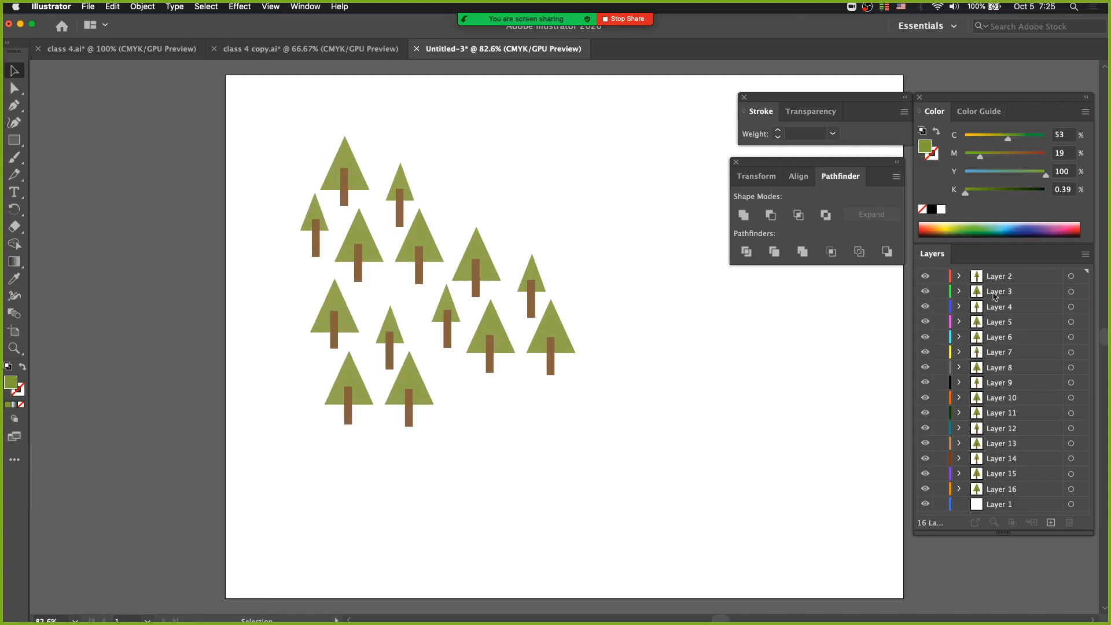
{"action": "left_click", "coordinate": [1084, 254]}
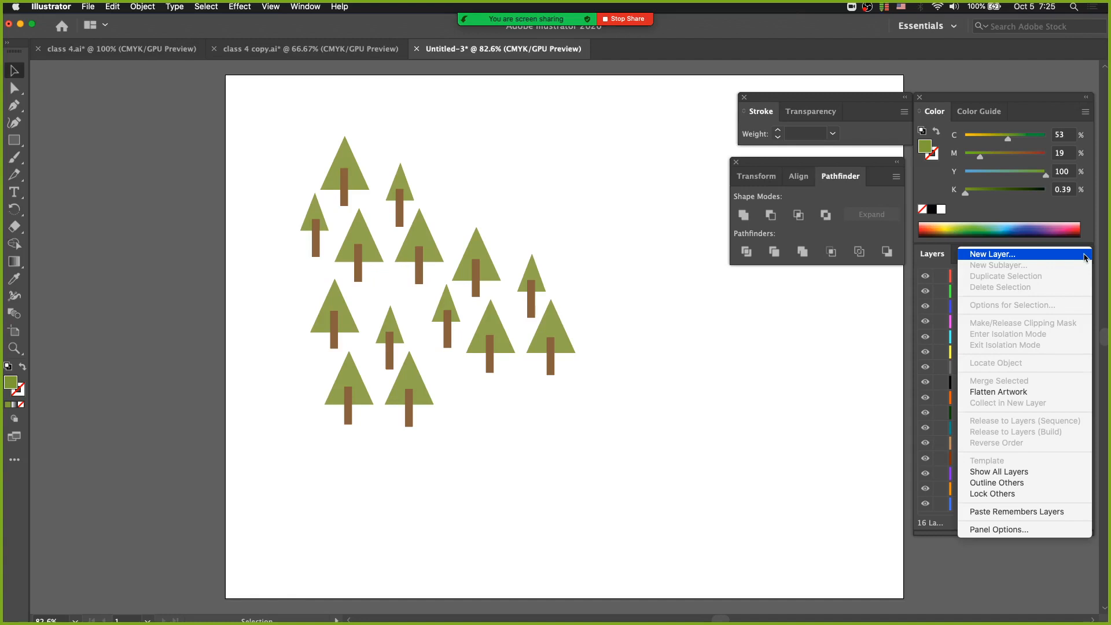
{"action": "left_click", "coordinate": [933, 281]}
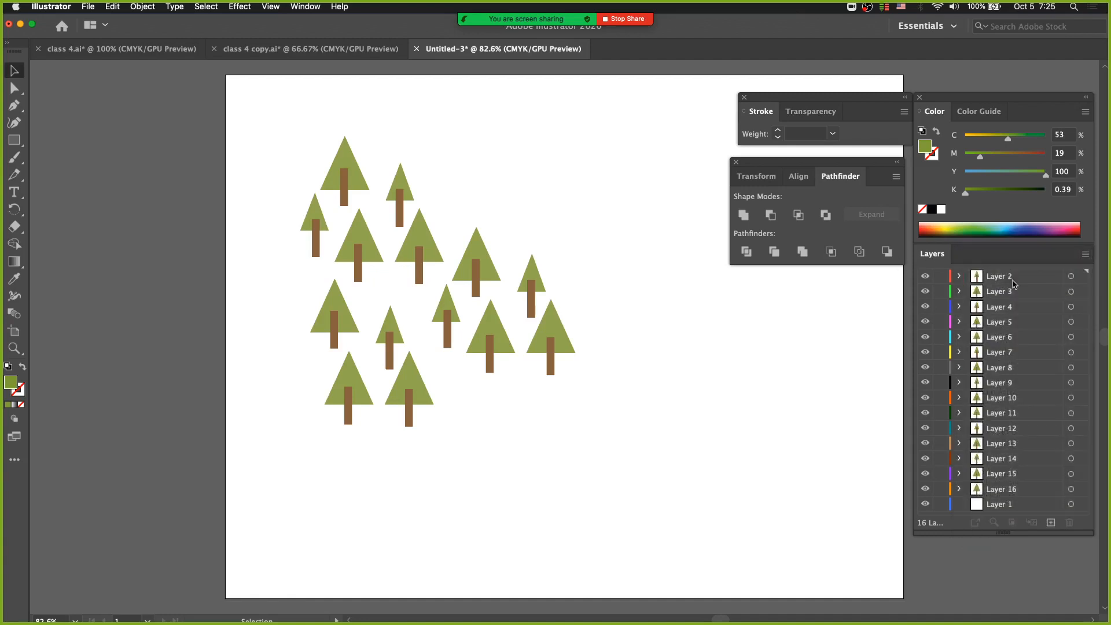
{"action": "left_click", "coordinate": [1012, 280]}
{"action": "left_click", "coordinate": [1023, 490], "text": "shift"}
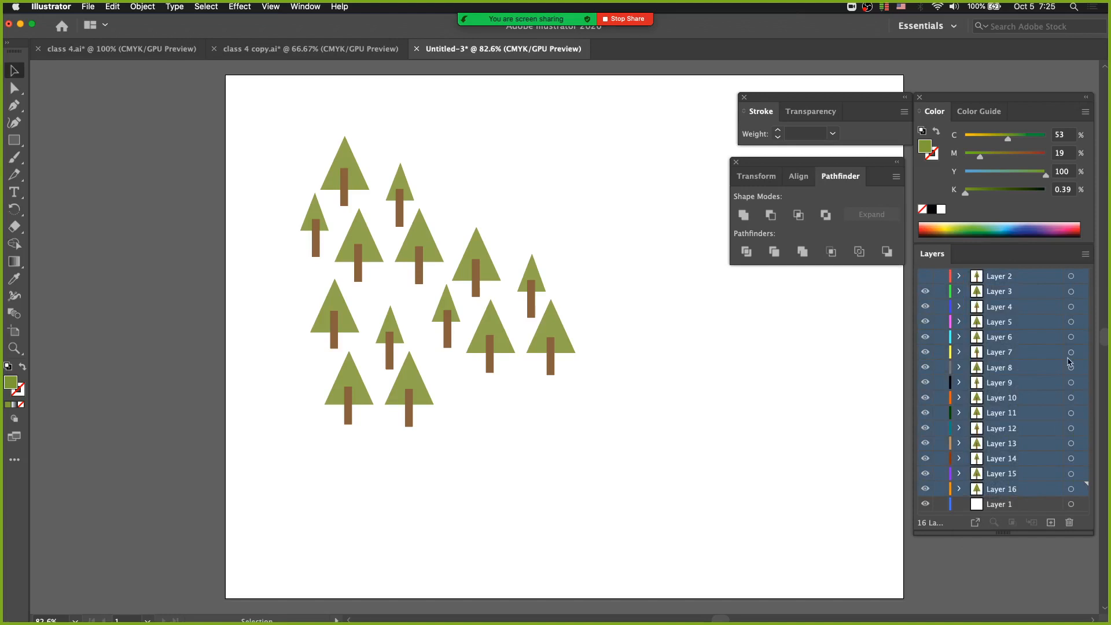
{"action": "left_click", "coordinate": [1085, 255]}
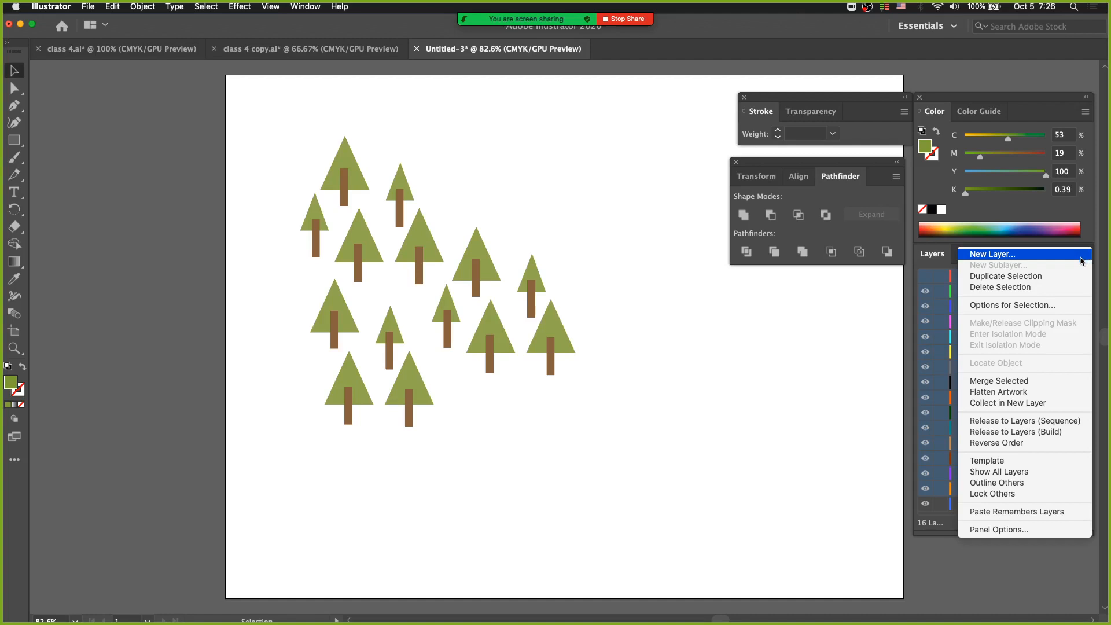
{"action": "left_click", "coordinate": [640, 379]}
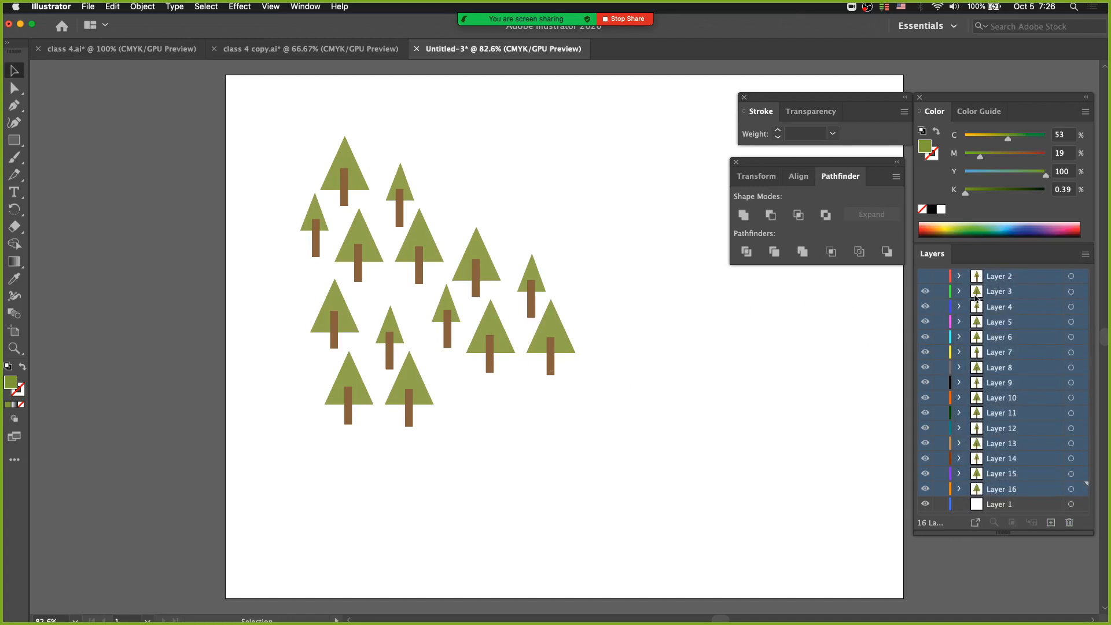
Undo the layer visibility changes, the moves out of Layer 1 and the release by sequence, back to the ungrouped-into-layers tree groups in Layer 1
{"action": "key", "text": "super+z"}
{"action": "key", "text": "super+z"}
{"action": "key", "text": "super+z"}
{"action": "key", "text": "super+z"}
{"action": "key", "text": "super+z"}
{"action": "key", "text": "super+z"}
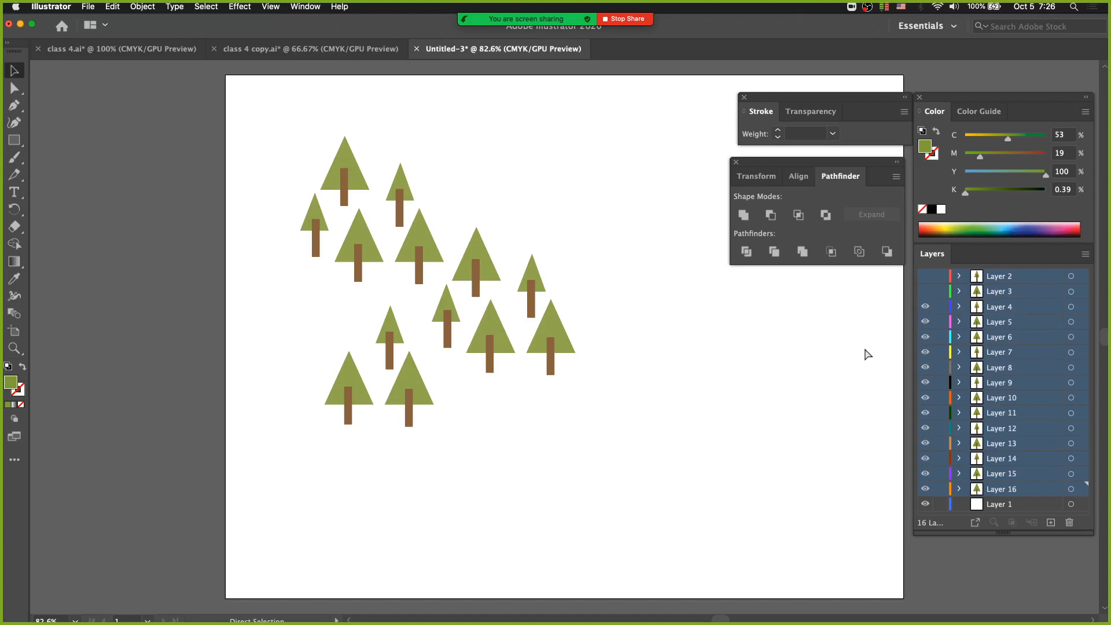
{"action": "key", "text": "super+z"}
{"action": "key", "text": "super+z"}
{"action": "key", "text": "super+z"}
{"action": "key", "text": "super+z"}
{"action": "key", "text": "super+z"}
{"action": "key", "text": "super+z"}
{"action": "key", "text": "super+z"}
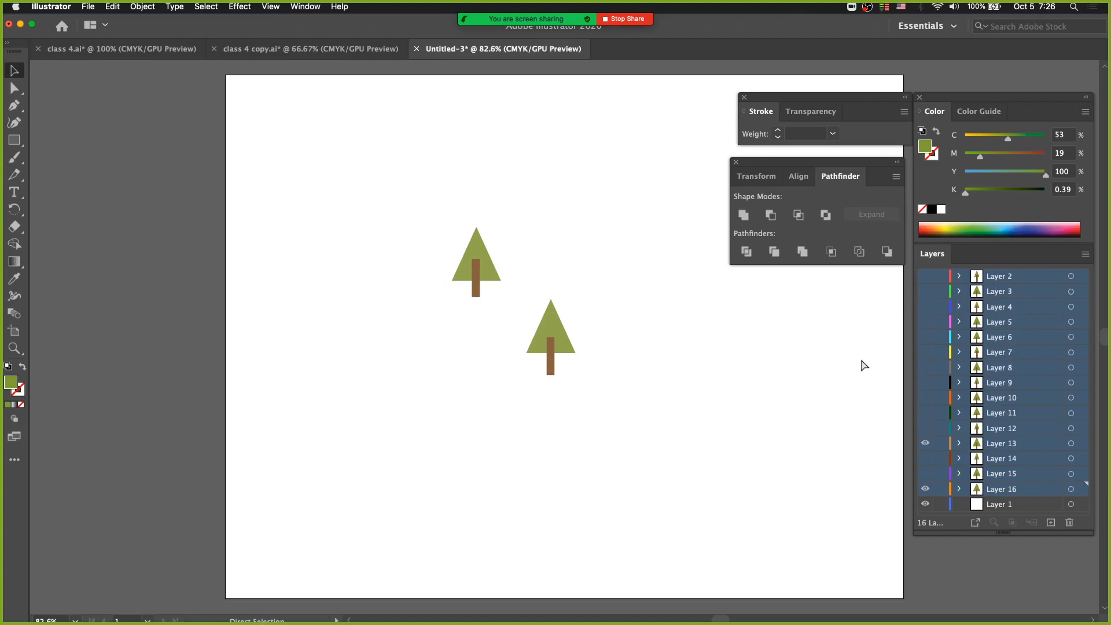
{"action": "key", "text": "super+shift+z"}
{"action": "key", "text": "super+shift+z"}
{"action": "key", "text": "super+shift+z"}
{"action": "key", "text": "super+shift+z"}
{"action": "key", "text": "super+shift+z"}
{"action": "key", "text": "super+shift+z"}
{"action": "key", "text": "super+shift+z"}
{"action": "key", "text": "super+shift+z"}
{"action": "key", "text": "super+shift+z"}
{"action": "key", "text": "super+shift+z"}
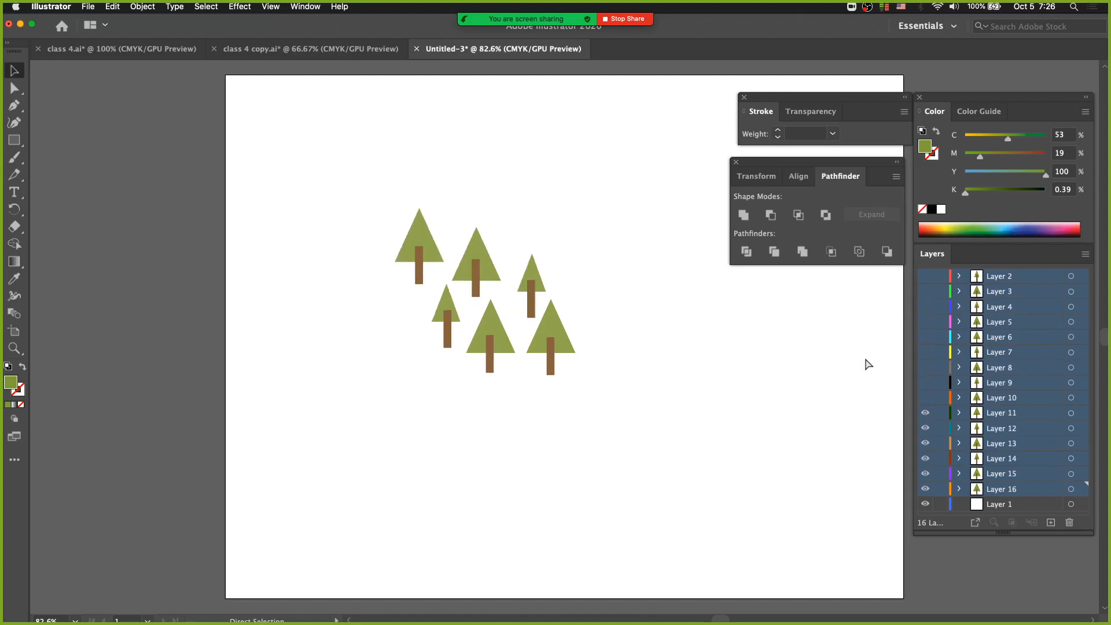
{"action": "key", "text": "super+shift+z"}
{"action": "key", "text": "super+shift+z"}
{"action": "key", "text": "super+shift+z"}
{"action": "key", "text": "super+shift+z"}
{"action": "key", "text": "super+shift+z"}
{"action": "key", "text": "super+shift+z"}
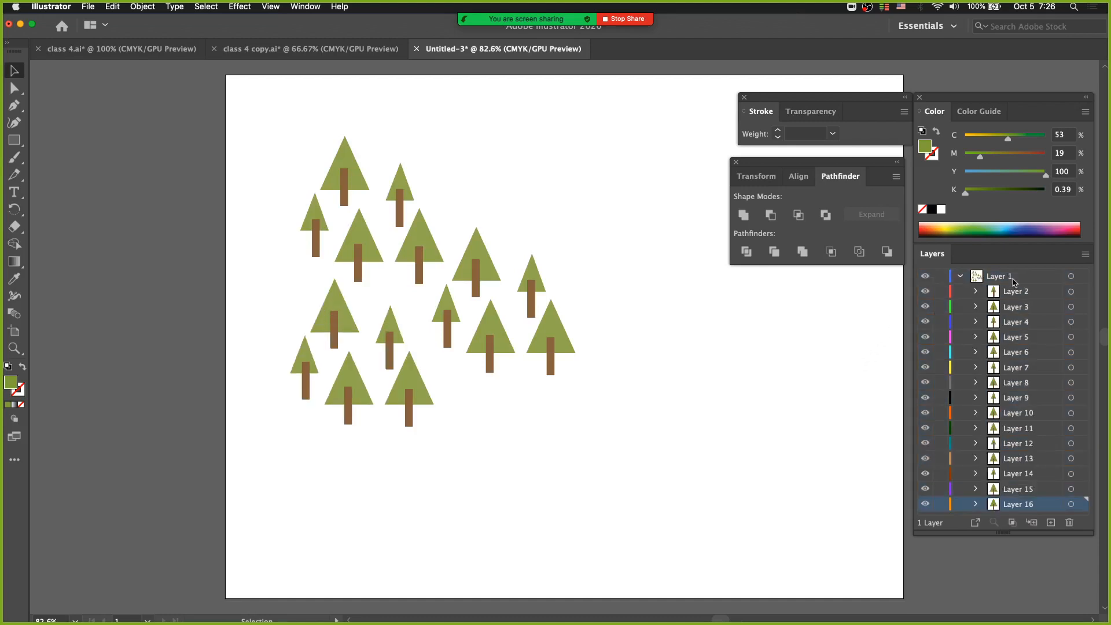
{"action": "key", "text": "super+shift+z"}
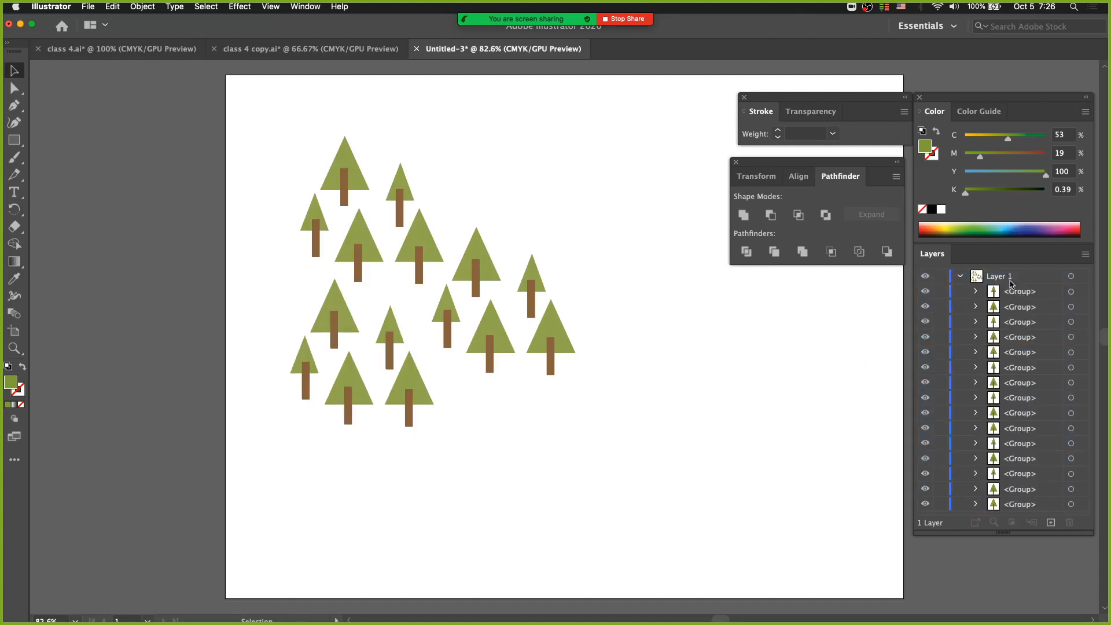
Release Layer 1's tree groups to layers with the Build option, and hide Layers 2 through 14 so only Layers 15 and 16 are displayed
{"action": "left_click", "coordinate": [995, 276]}
{"action": "left_click", "coordinate": [1086, 254]}
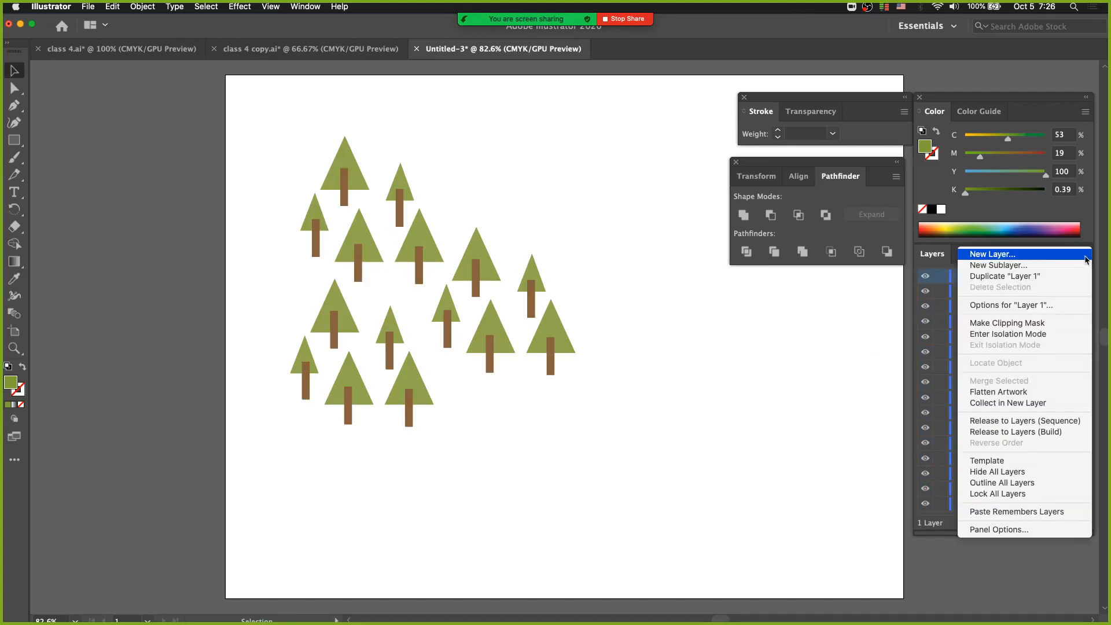
{"action": "left_click", "coordinate": [1051, 433]}
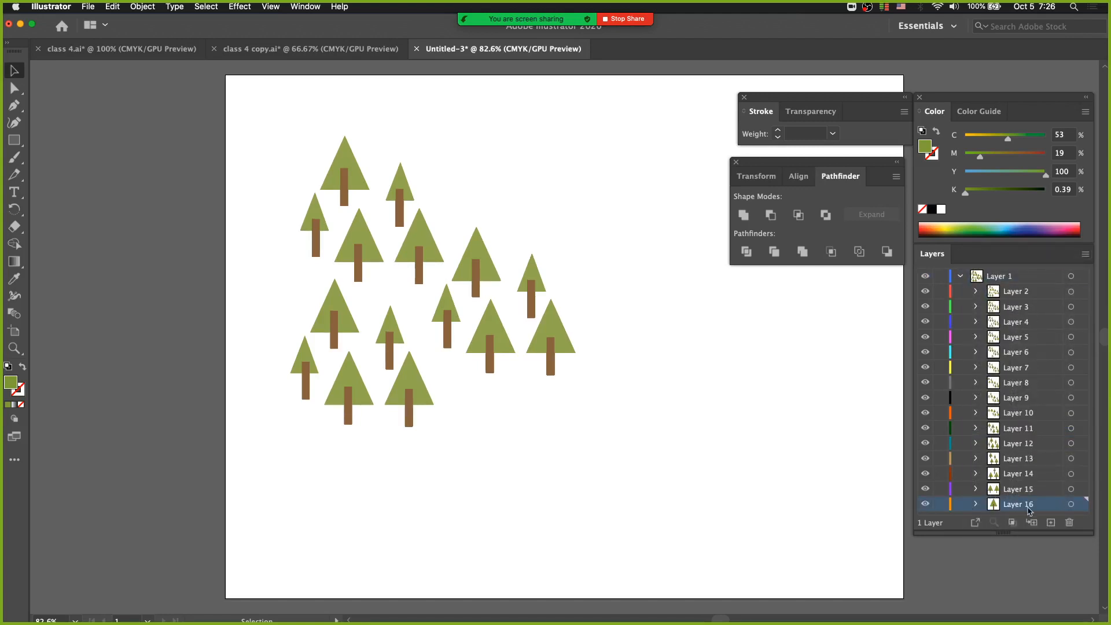
{"action": "left_click_drag", "start_coordinate": [925, 292], "coordinate": [925, 496]}
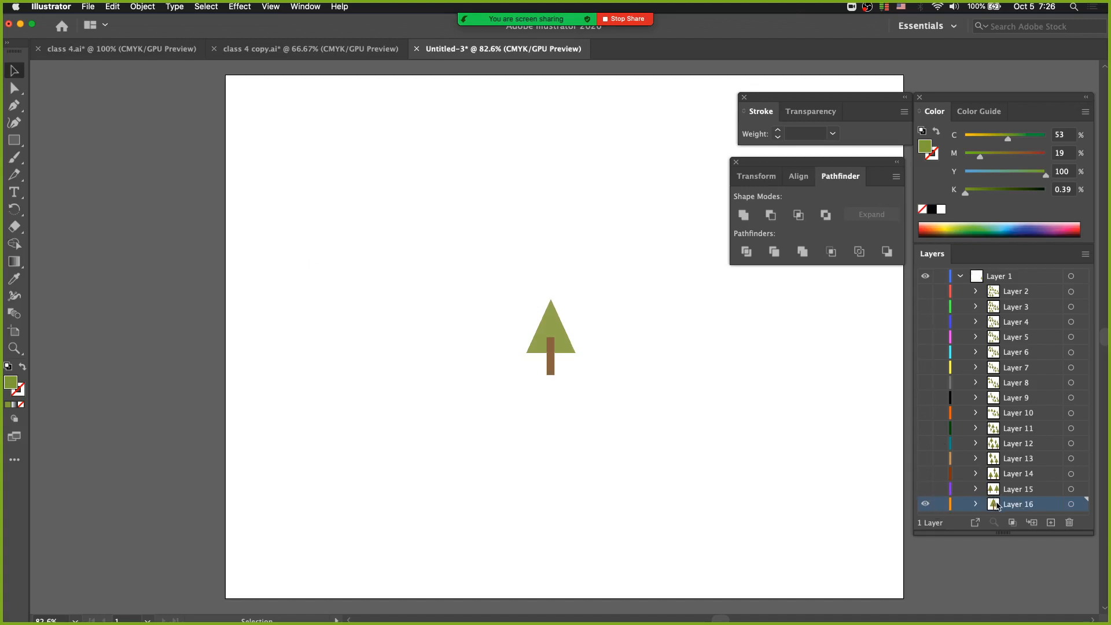
{"action": "left_click", "coordinate": [924, 489]}
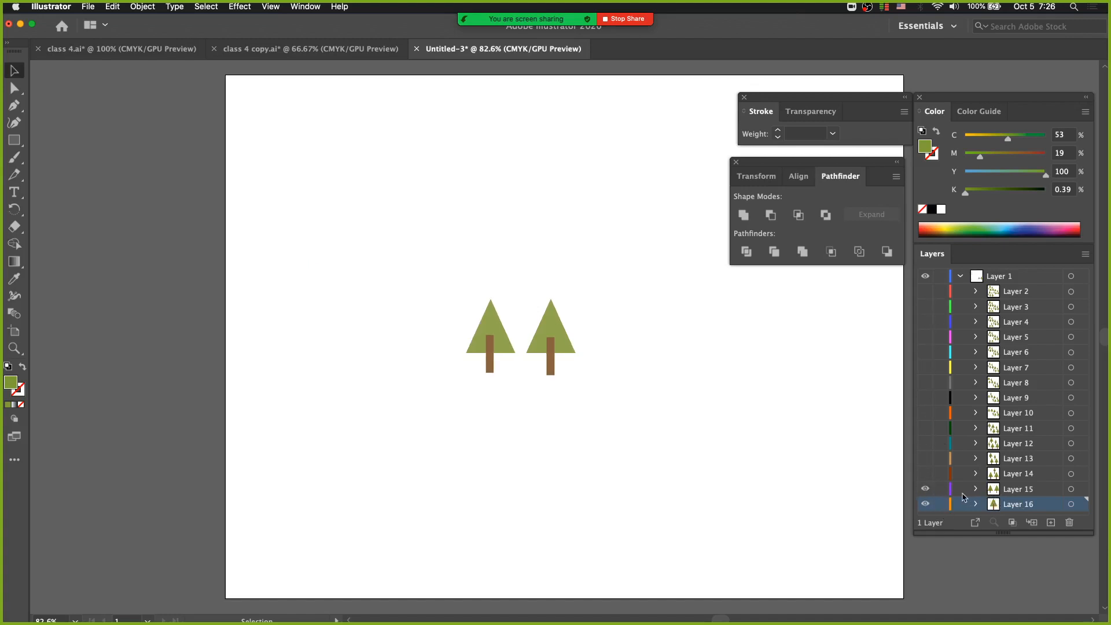
Move the pair of trees on Layer 15 away from the Layer 16 tree beneath, and undo the move
{"action": "left_click", "coordinate": [491, 324]}
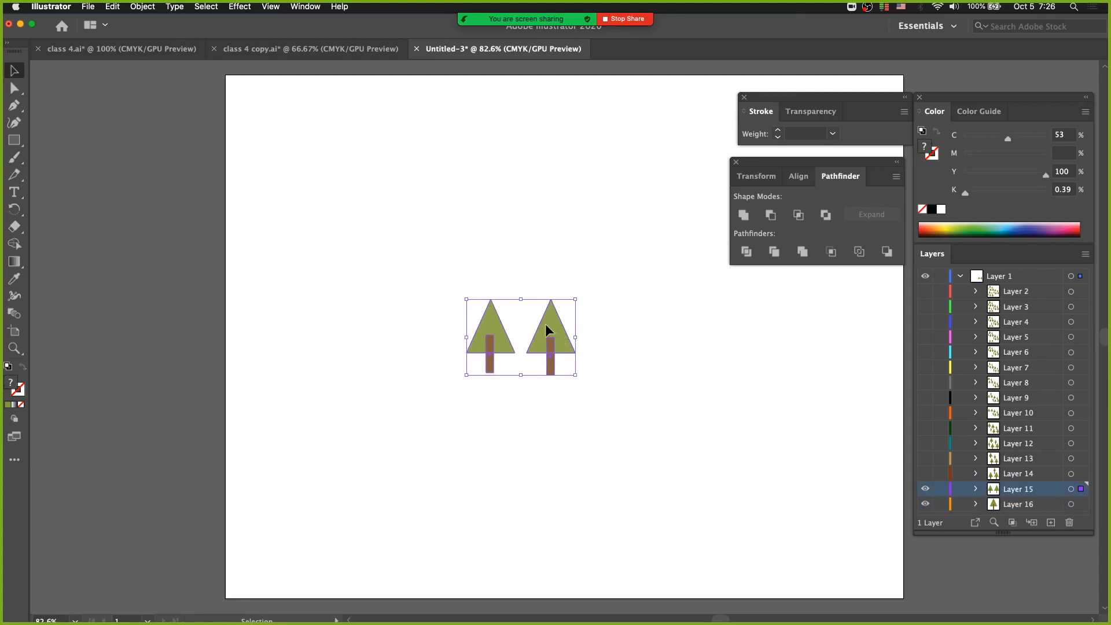
{"action": "left_click_drag", "start_coordinate": [545, 326], "coordinate": [452, 257]}
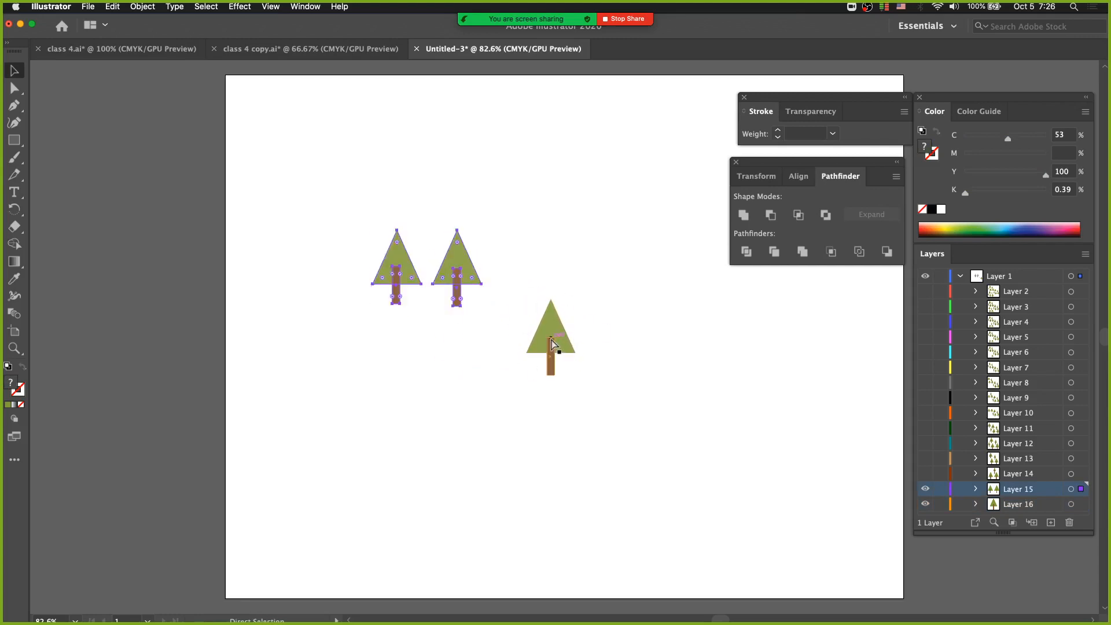
{"action": "key", "text": "super+z"}
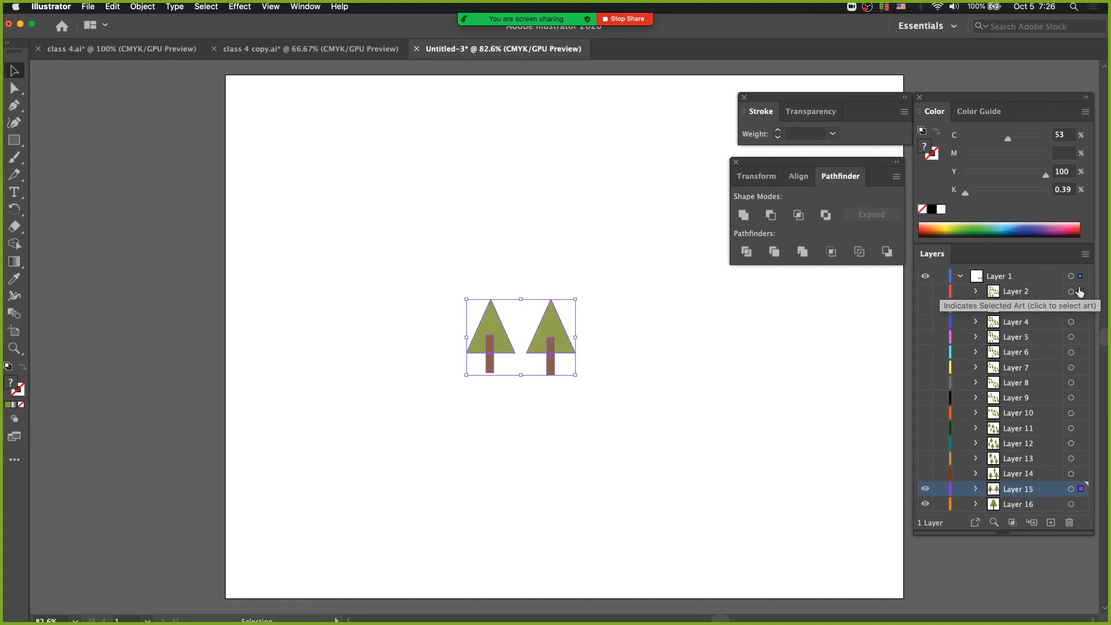
{"action": "left_click", "coordinate": [1085, 254]}
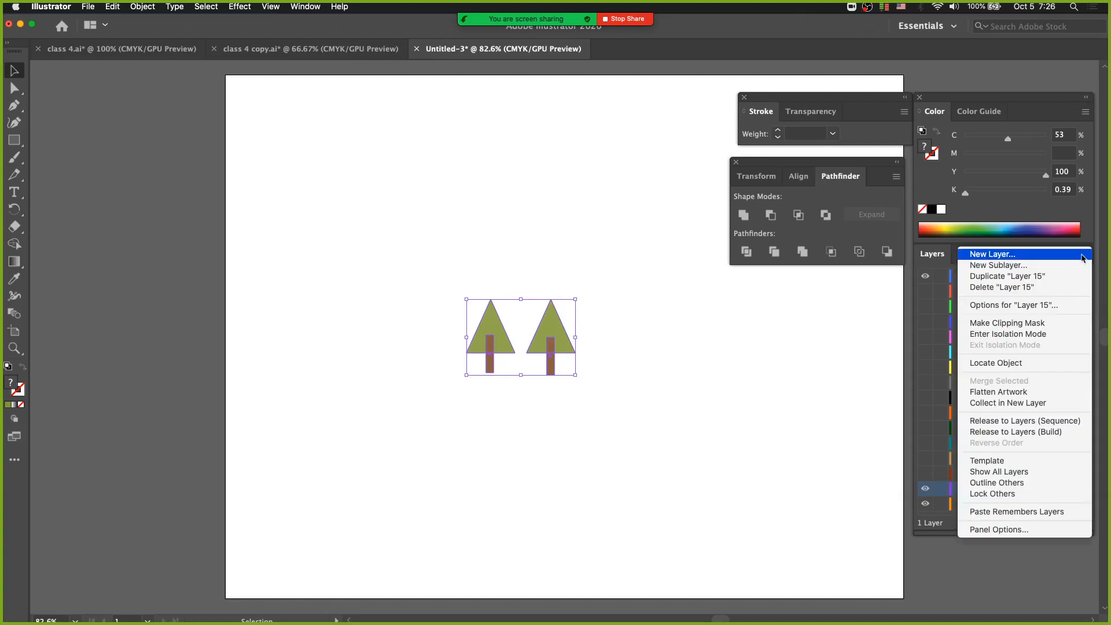
{"action": "left_click", "coordinate": [1035, 436]}
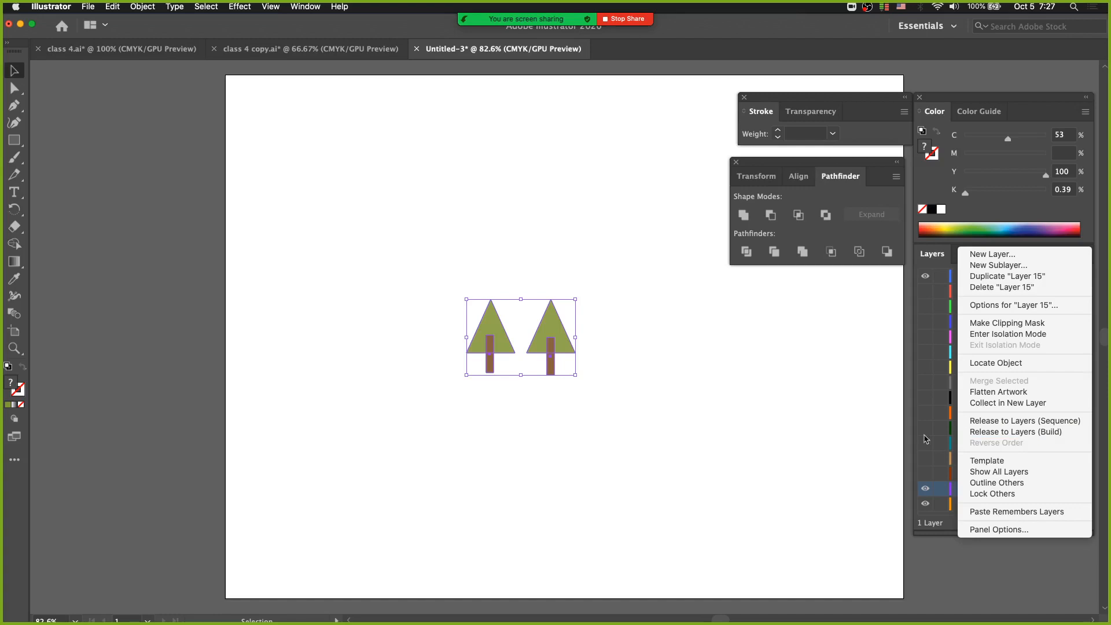
Try moving Layers 2 through 16 out of Layer 1 to the top level, and undo the move
{"action": "left_click", "coordinate": [1022, 295]}
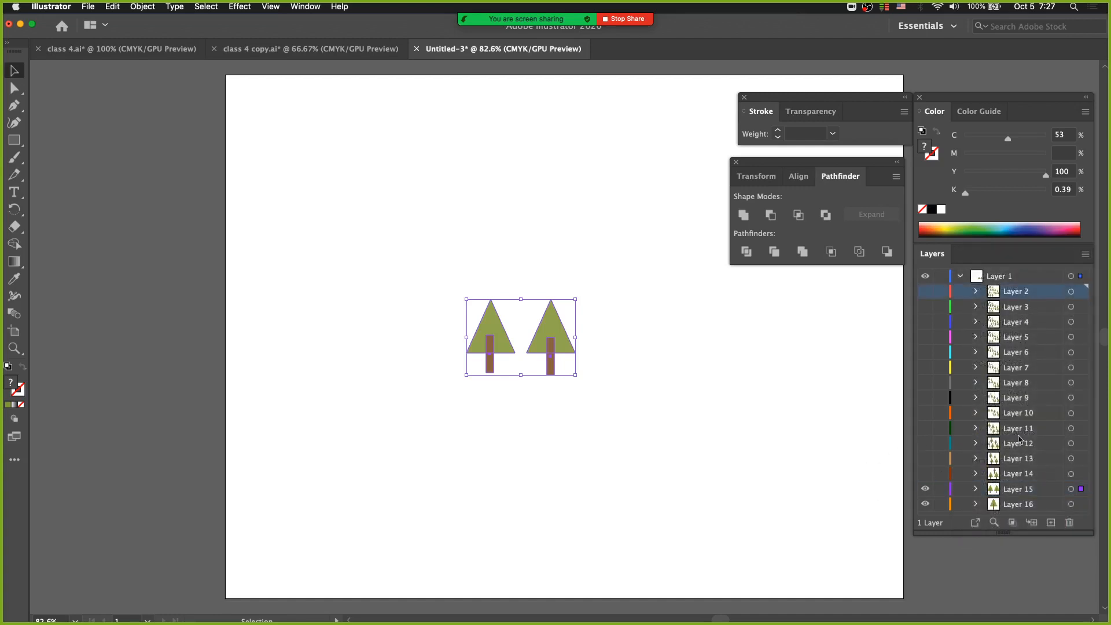
{"action": "left_click", "coordinate": [1024, 494], "text": "shift"}
{"action": "left_click", "coordinate": [1022, 505]}
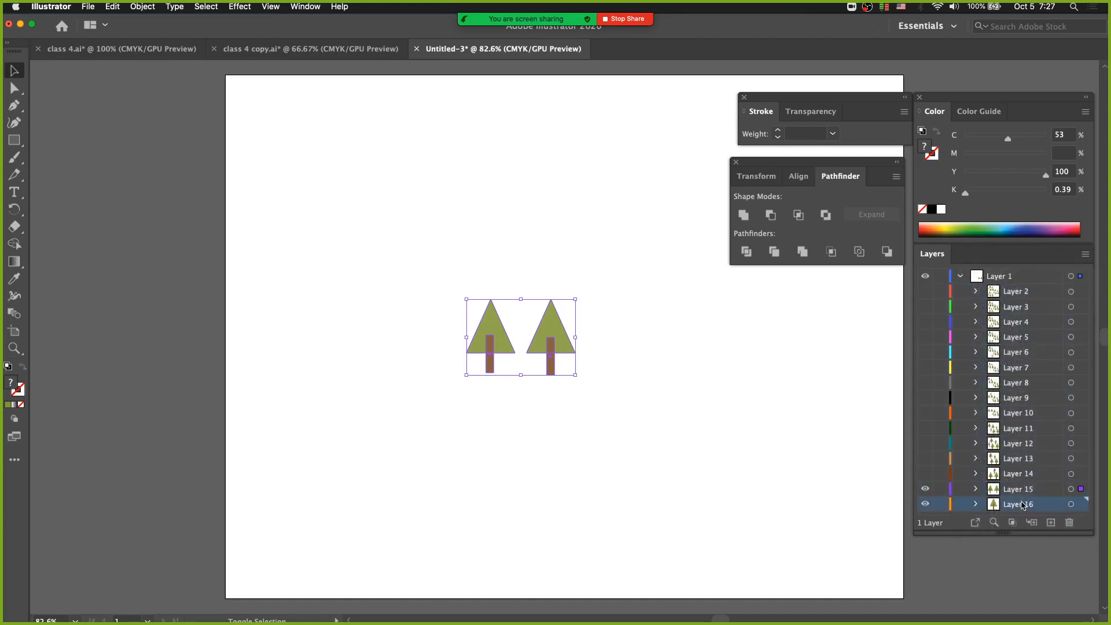
{"action": "left_click", "coordinate": [1027, 296], "text": "shift"}
{"action": "left_click_drag", "start_coordinate": [1027, 296], "coordinate": [995, 269]}
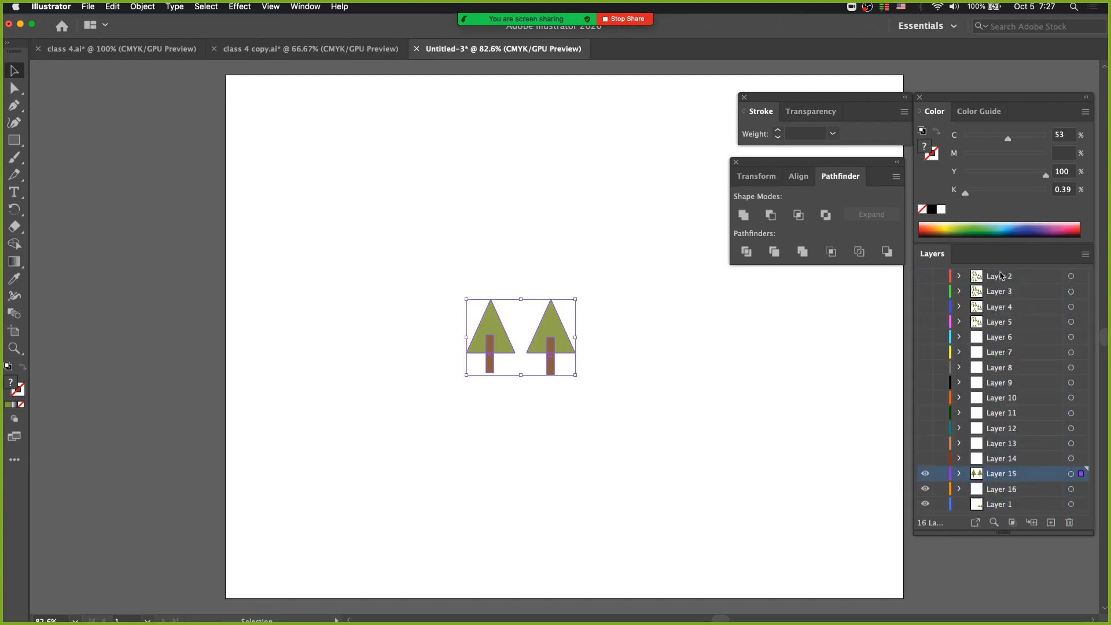
{"action": "key", "text": "cmd+z"}
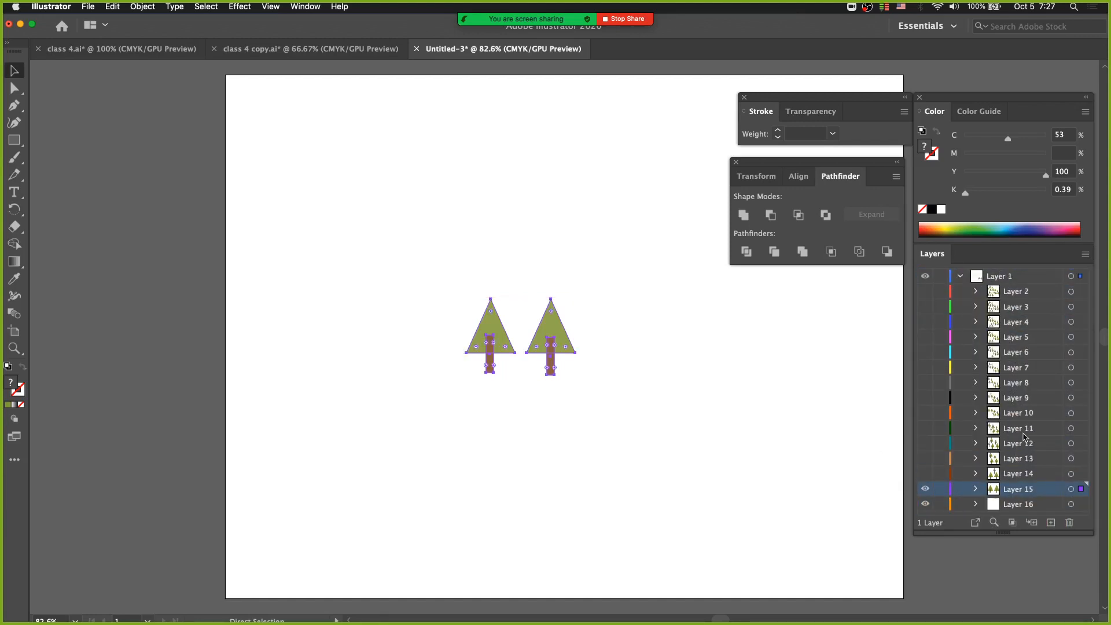
Demonstrate layer selection inside Layer 1, ending with the non-adjacent Layers 2, 8 and 11 selected together
{"action": "left_click", "coordinate": [1024, 294]}
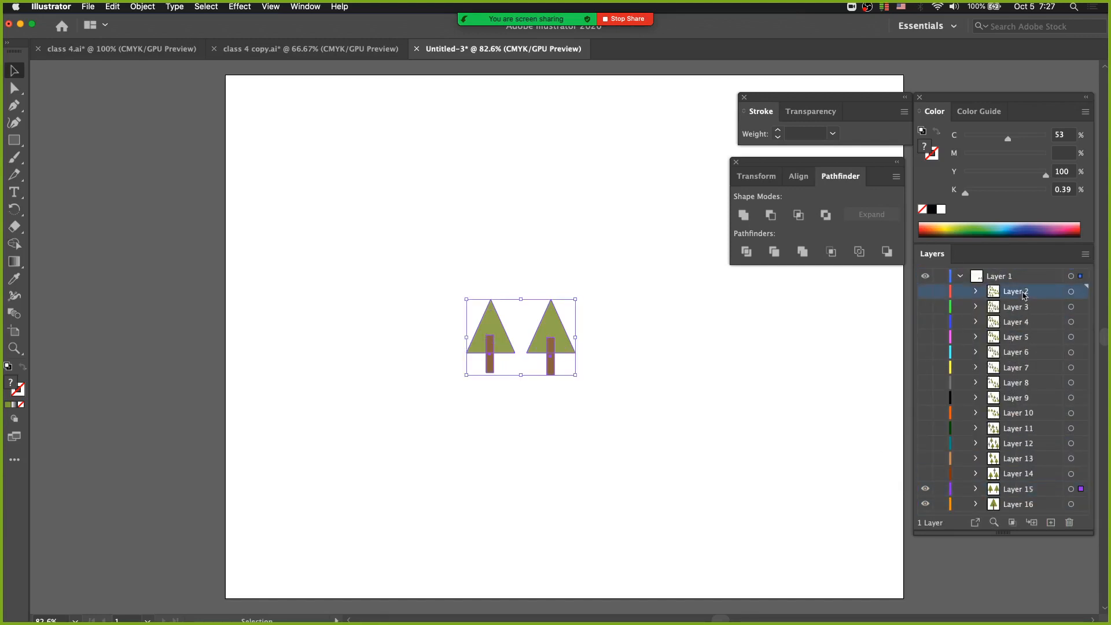
{"action": "left_click", "coordinate": [1019, 504], "text": "shift"}
{"action": "left_click", "coordinate": [1028, 279]}
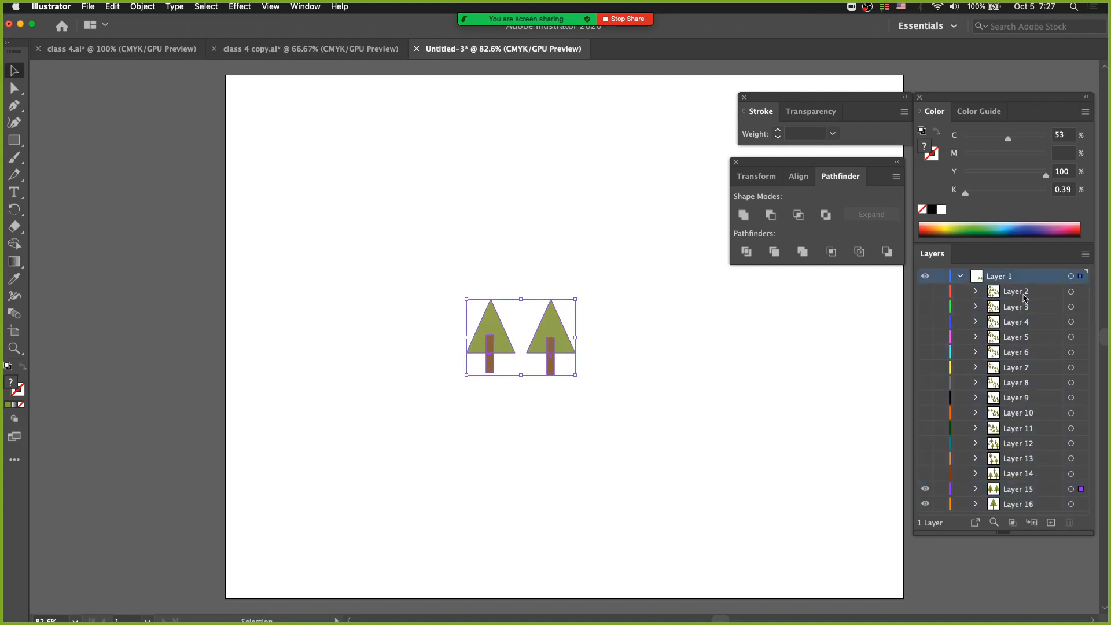
{"action": "left_click", "coordinate": [1024, 294]}
{"action": "left_click", "coordinate": [1025, 378], "text": "super"}
{"action": "left_click", "coordinate": [1019, 426], "text": "super"}
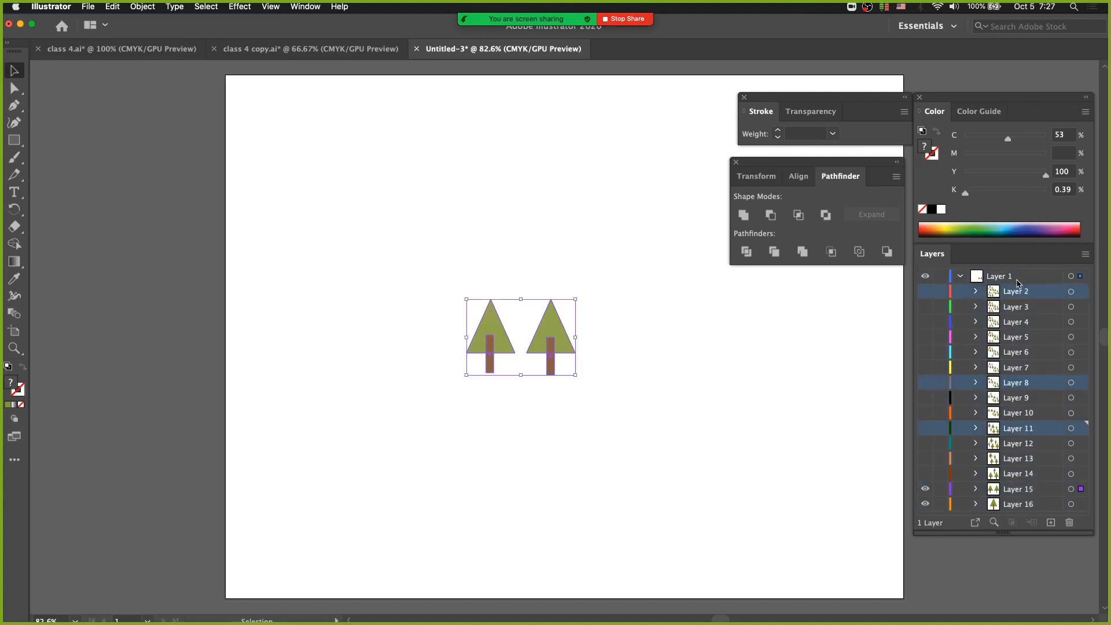
Start a new selection at Layer 2 and add Layers 7, 11, 14, 15, 9 and 5 individually
{"action": "left_click", "coordinate": [1018, 280]}
{"action": "left_click", "coordinate": [1021, 295]}
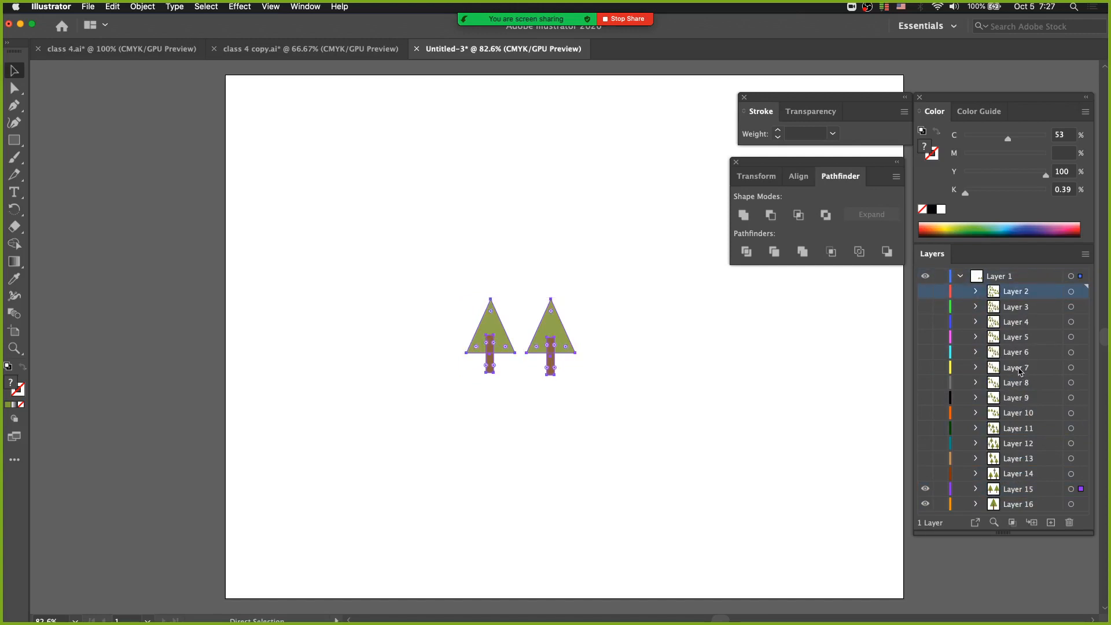
{"action": "left_click", "coordinate": [1018, 371], "text": "super"}
{"action": "left_click", "coordinate": [1018, 428], "text": "super"}
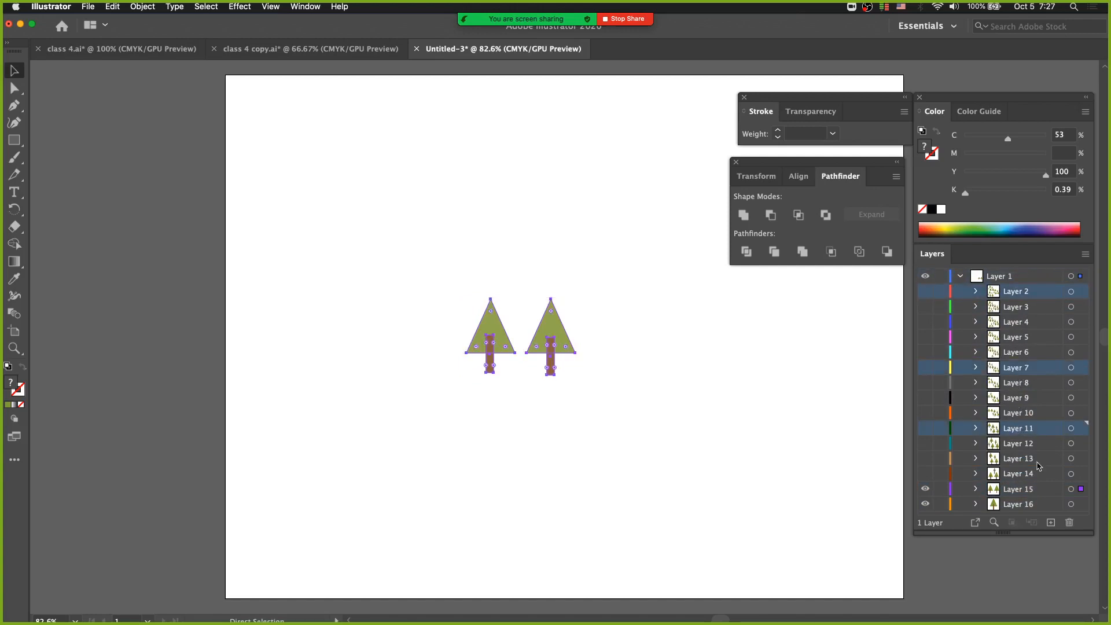
{"action": "left_click", "coordinate": [1019, 474], "text": "super"}
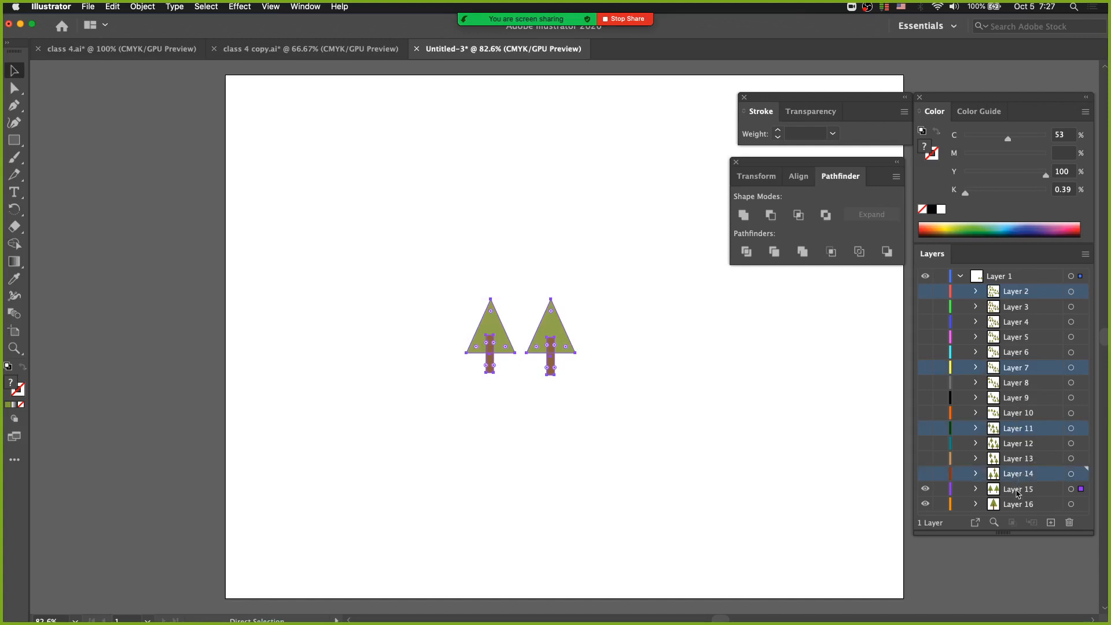
{"action": "left_click", "coordinate": [1018, 492], "text": "super"}
{"action": "left_click", "coordinate": [1019, 400], "text": "super"}
{"action": "left_click", "coordinate": [1023, 337], "text": "super"}
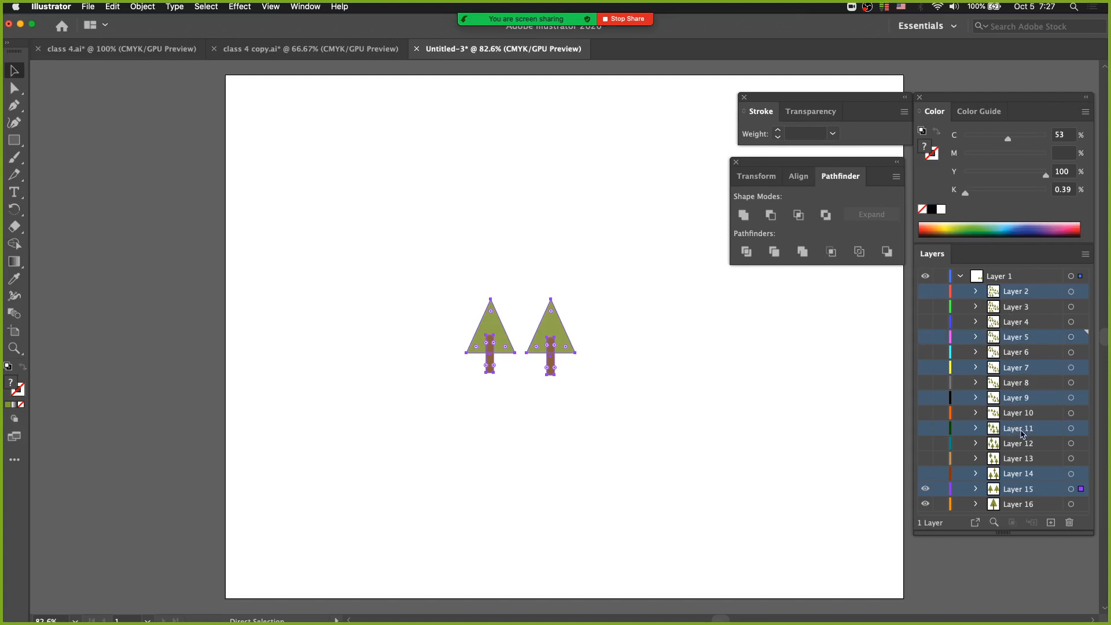
Select Layers 2 through 13 as one continuous range
{"action": "key", "text": "v"}
{"action": "left_click", "coordinate": [1016, 291]}
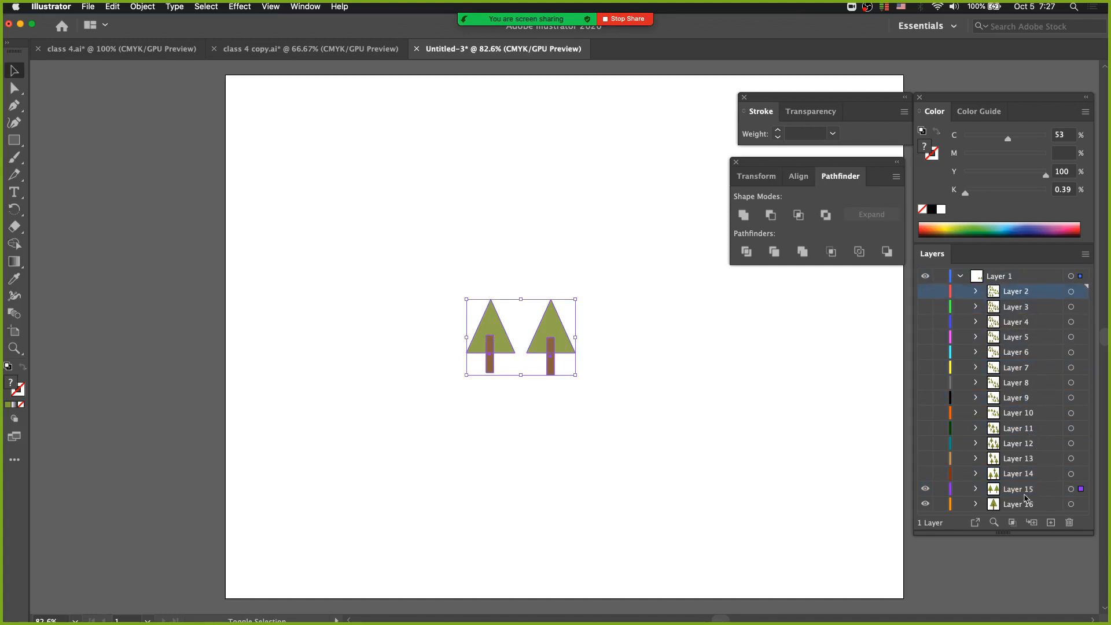
{"action": "left_click", "coordinate": [1023, 460], "text": "shift"}
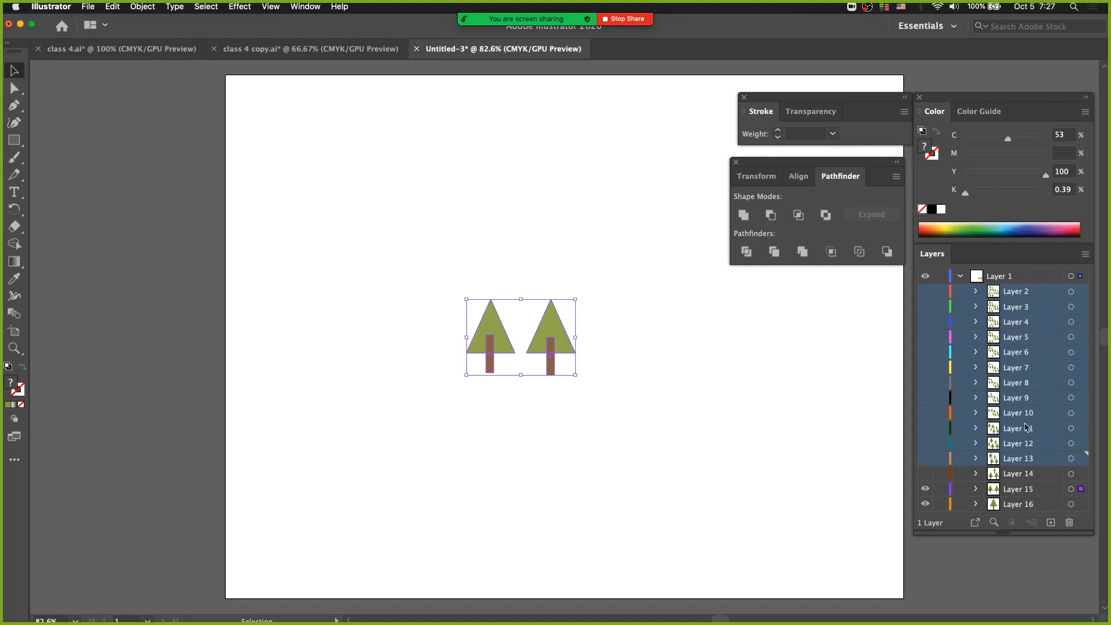
Select Layers 2 through 16 and move them out of Layer 1 to the top level
{"action": "left_click", "coordinate": [1024, 294]}
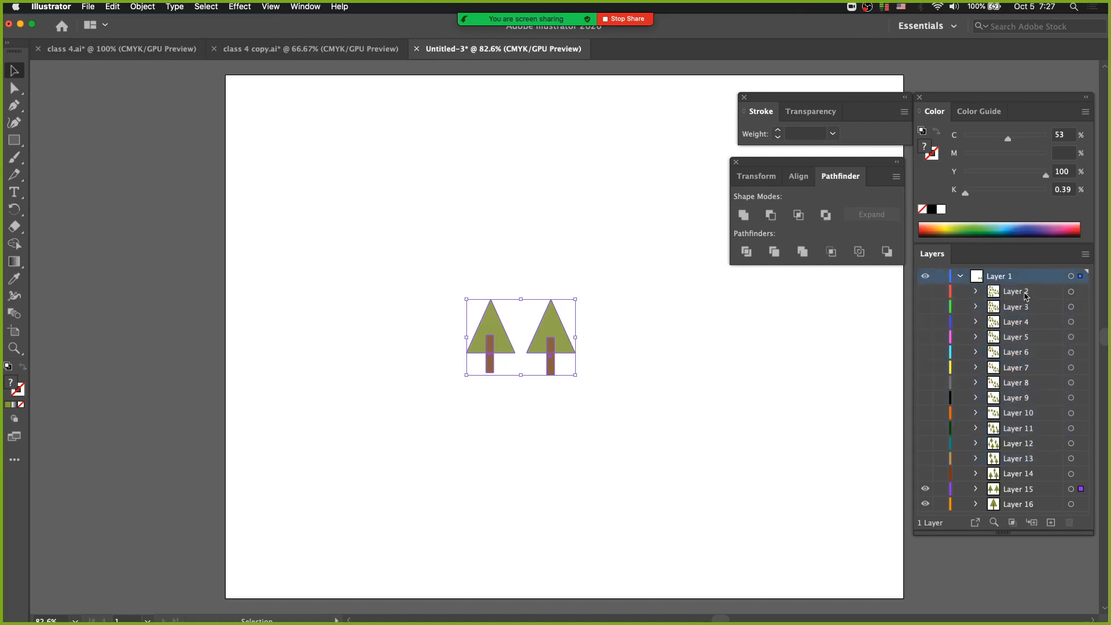
{"action": "left_click", "coordinate": [1012, 504], "text": "shift"}
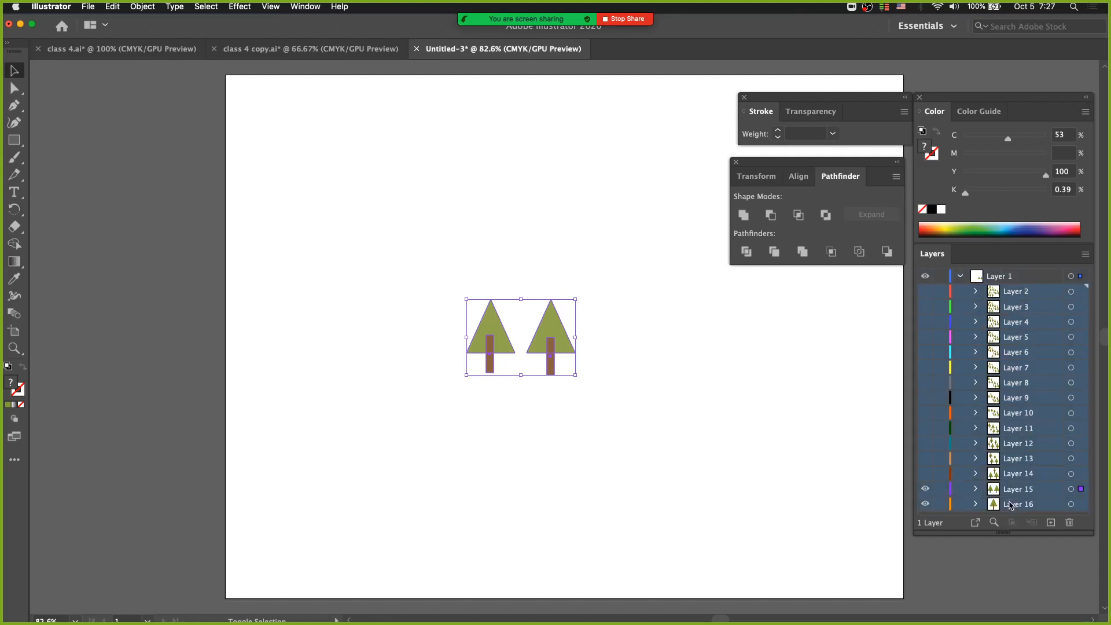
{"action": "left_click_drag", "start_coordinate": [1013, 504], "coordinate": [1022, 273]}
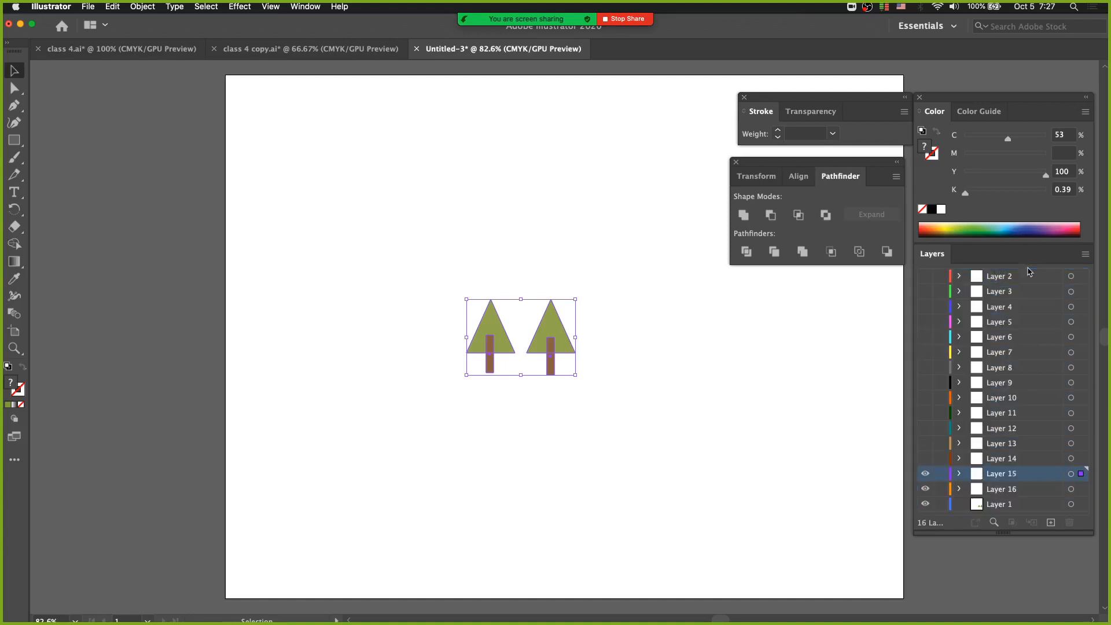
Show the hidden Layers 11 through 14 so their cumulative tree groups are displayed
{"action": "left_click", "coordinate": [1004, 490]}
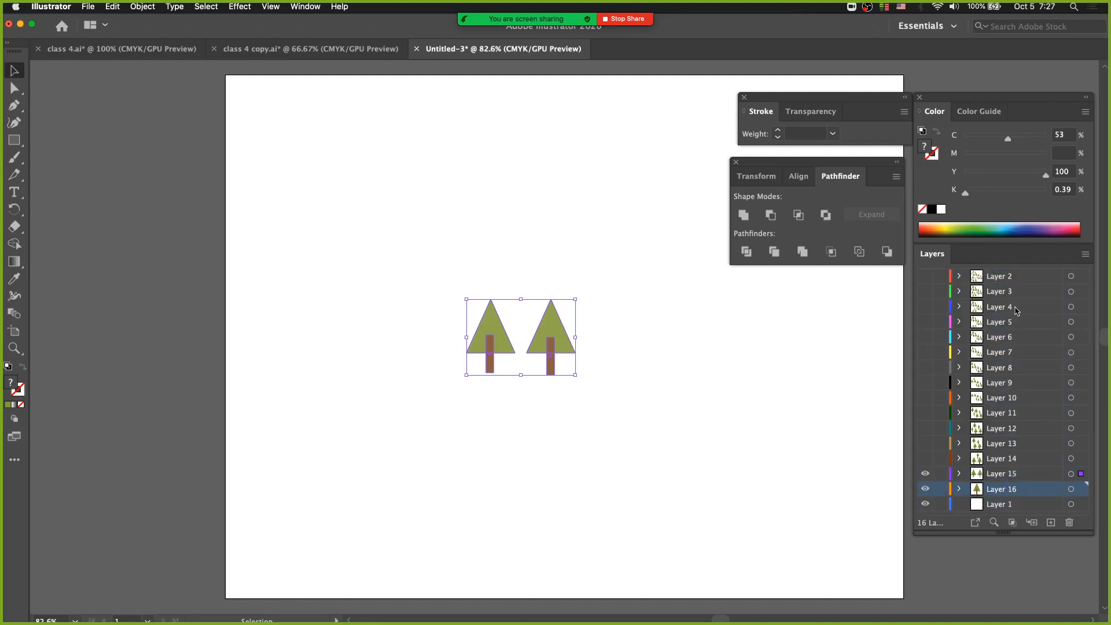
{"action": "left_click", "coordinate": [926, 459]}
{"action": "left_click", "coordinate": [926, 433]}
{"action": "left_click", "coordinate": [926, 414]}
{"action": "left_click", "coordinate": [926, 445]}
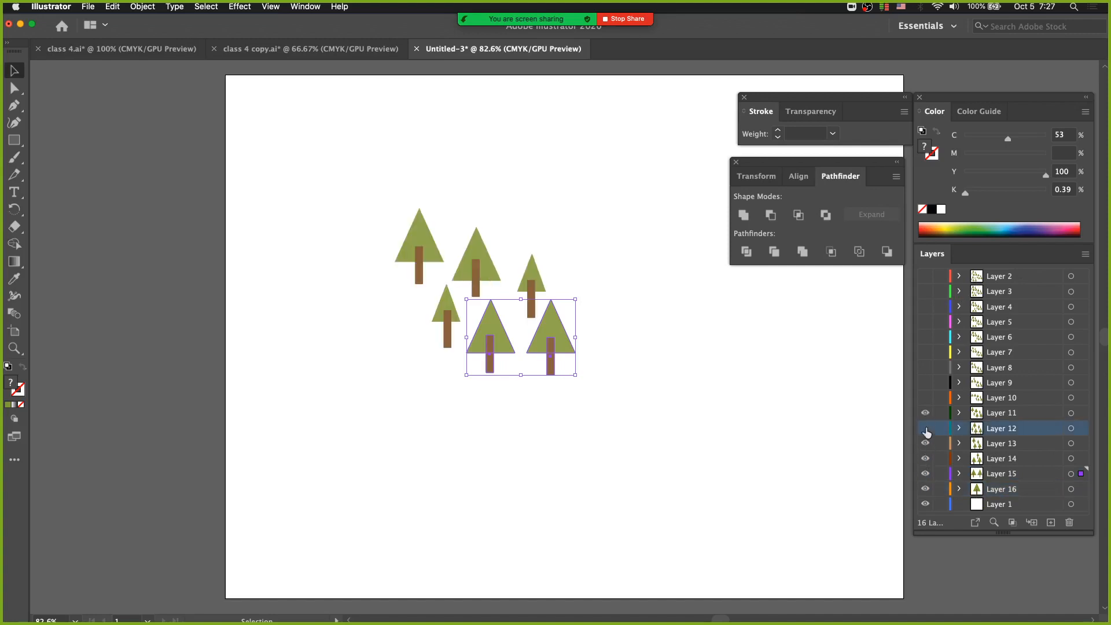
Show the hidden Layers 10 through 2 so that every tree in the build is displayed
{"action": "left_click", "coordinate": [925, 398]}
{"action": "left_click", "coordinate": [925, 383]}
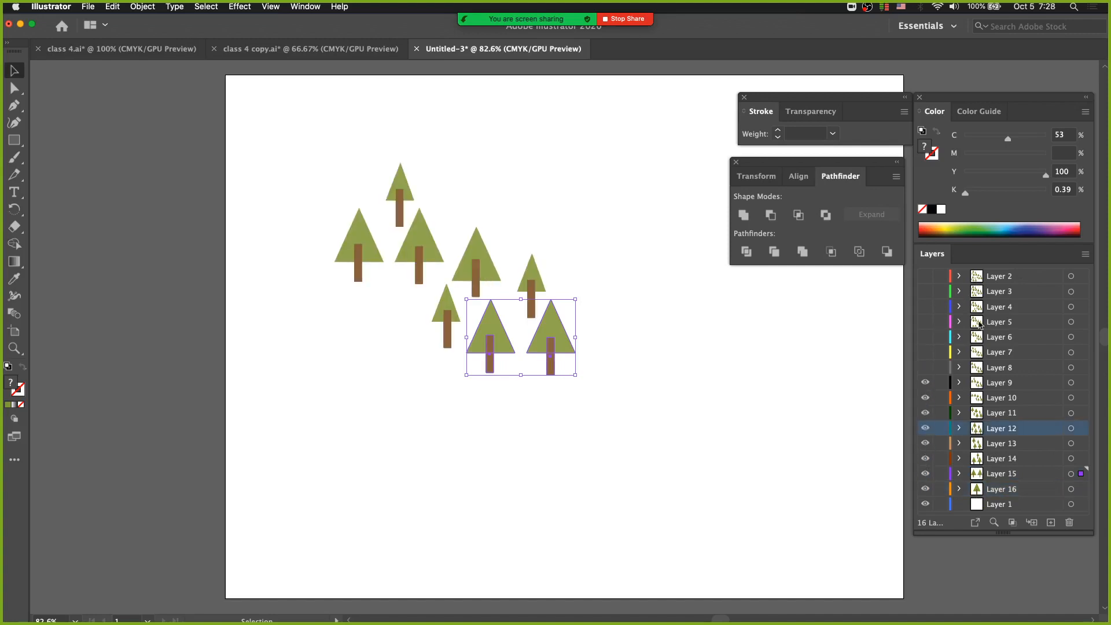
{"action": "left_click", "coordinate": [1085, 254]}
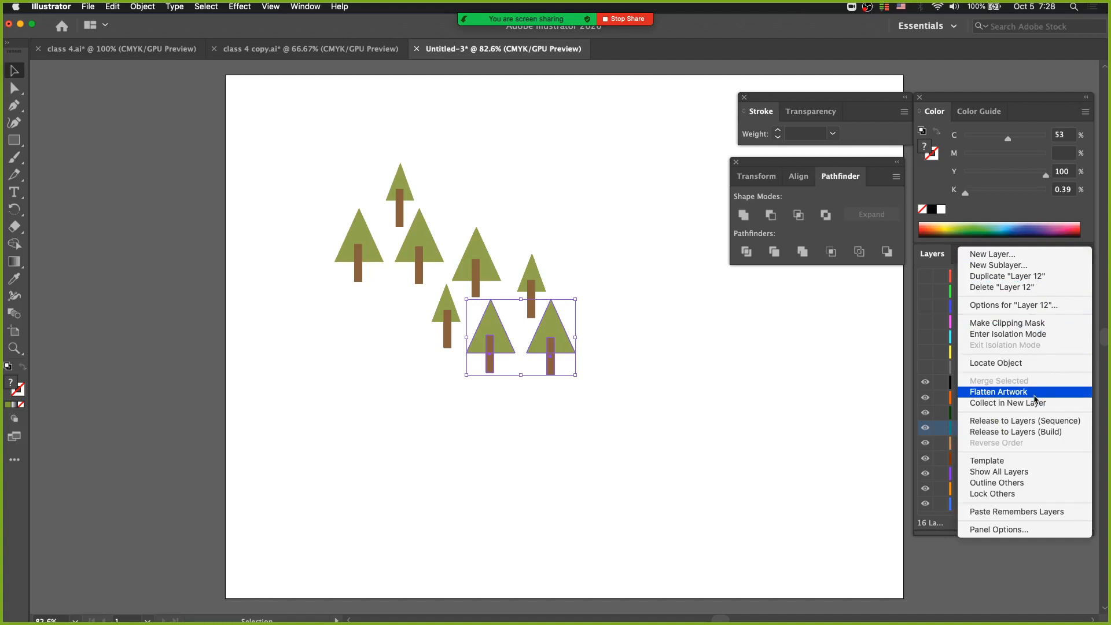
{"action": "left_click", "coordinate": [816, 396]}
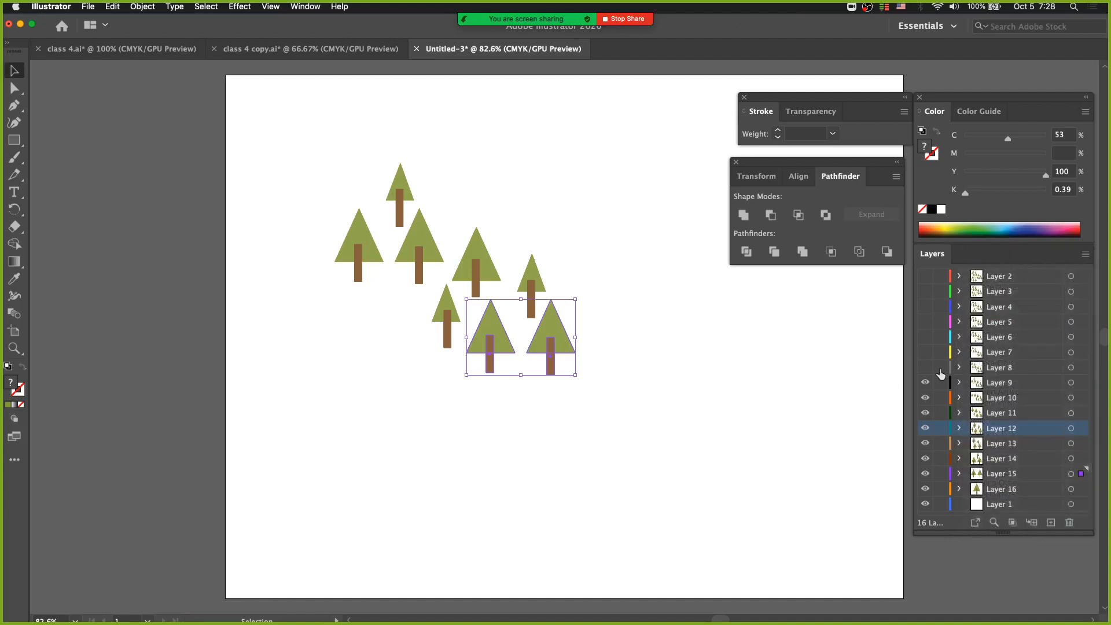
{"action": "left_click_drag", "start_coordinate": [926, 370], "coordinate": [928, 278]}
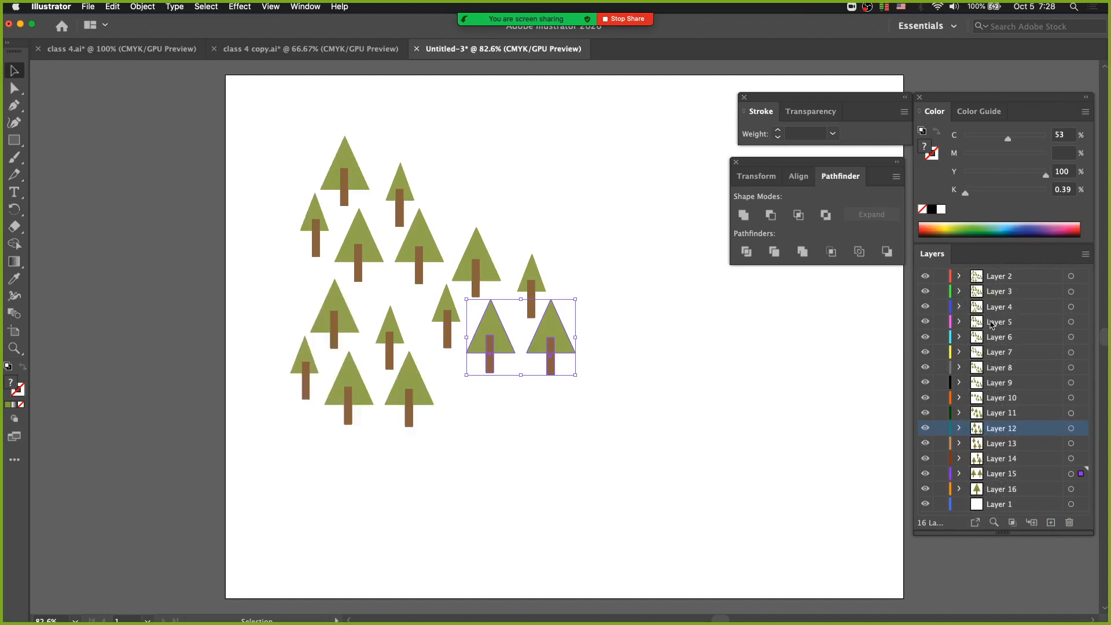
Undo the visibility changes, the layer move and the build release, back to the original tree groups inside Layer 1
{"action": "key", "text": "super+z"}
{"action": "key", "text": "super+z"}
{"action": "key", "text": "super+z"}
{"action": "key", "text": "super+z"}
{"action": "key", "text": "super+z"}
{"action": "key", "text": "super+z"}
{"action": "key", "text": "super+z"}
{"action": "key", "text": "super+z"}
{"action": "key", "text": "super+z"}
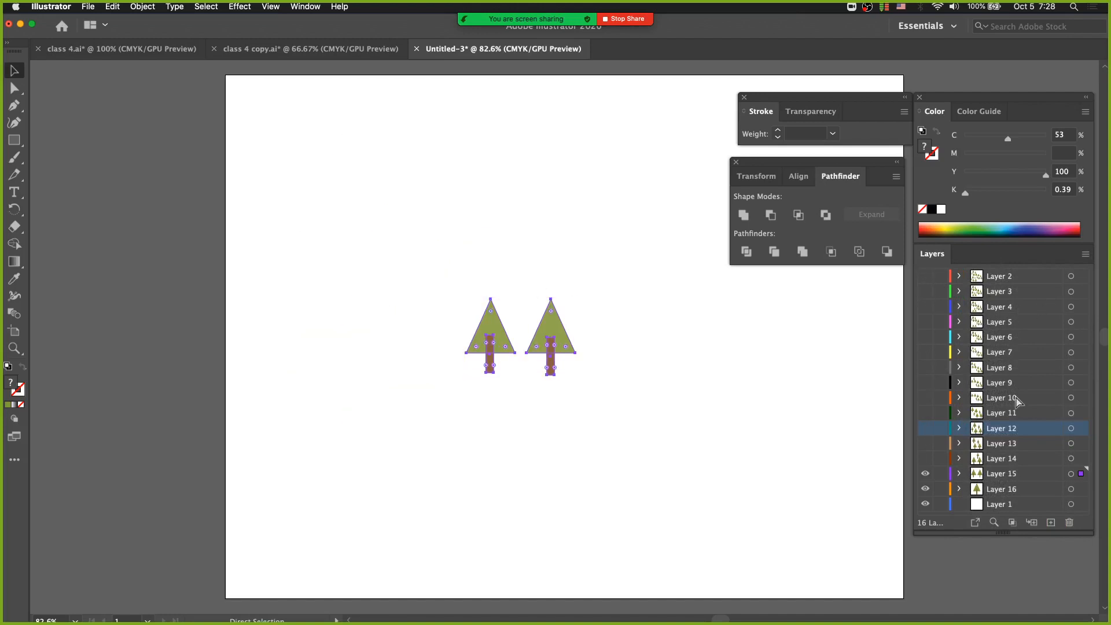
{"action": "key", "text": "super+z"}
{"action": "key", "text": "super+z"}
{"action": "key", "text": "super+z"}
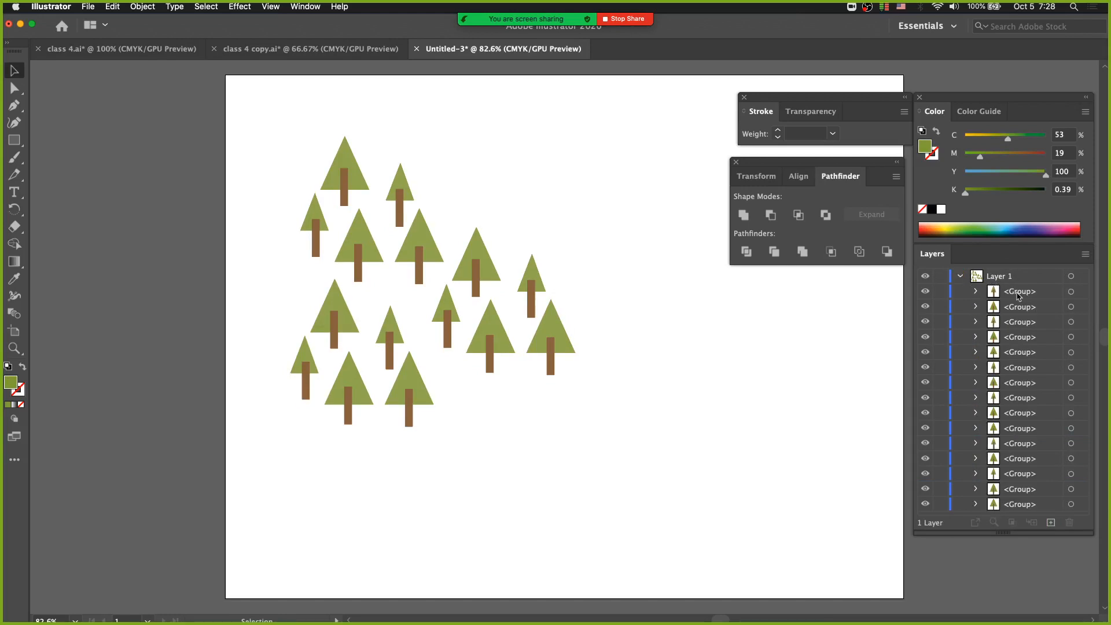
Release the tree groups of Layer 1 to individual layers using the Sequence option
{"action": "left_click", "coordinate": [1021, 296]}
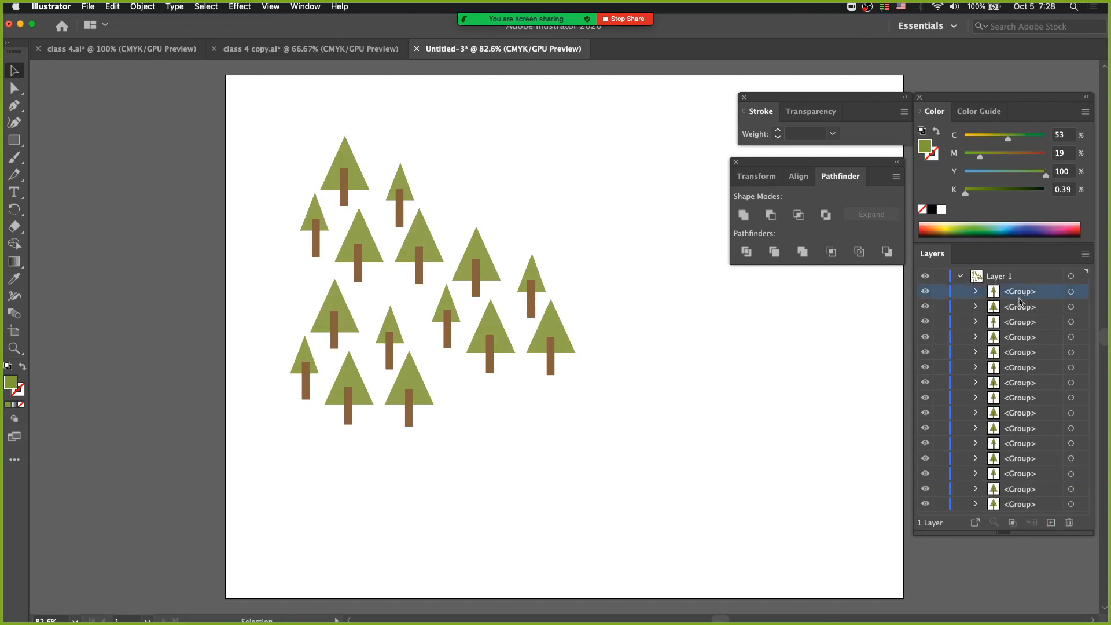
{"action": "left_click", "coordinate": [1021, 276]}
{"action": "left_click", "coordinate": [1084, 254]}
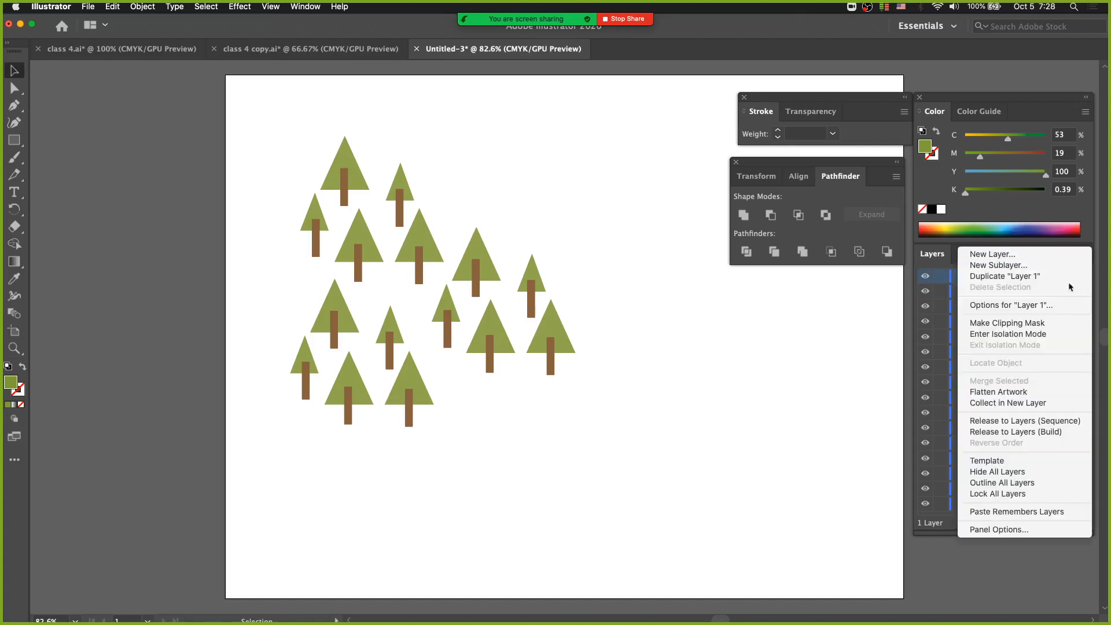
{"action": "left_click", "coordinate": [1063, 422]}
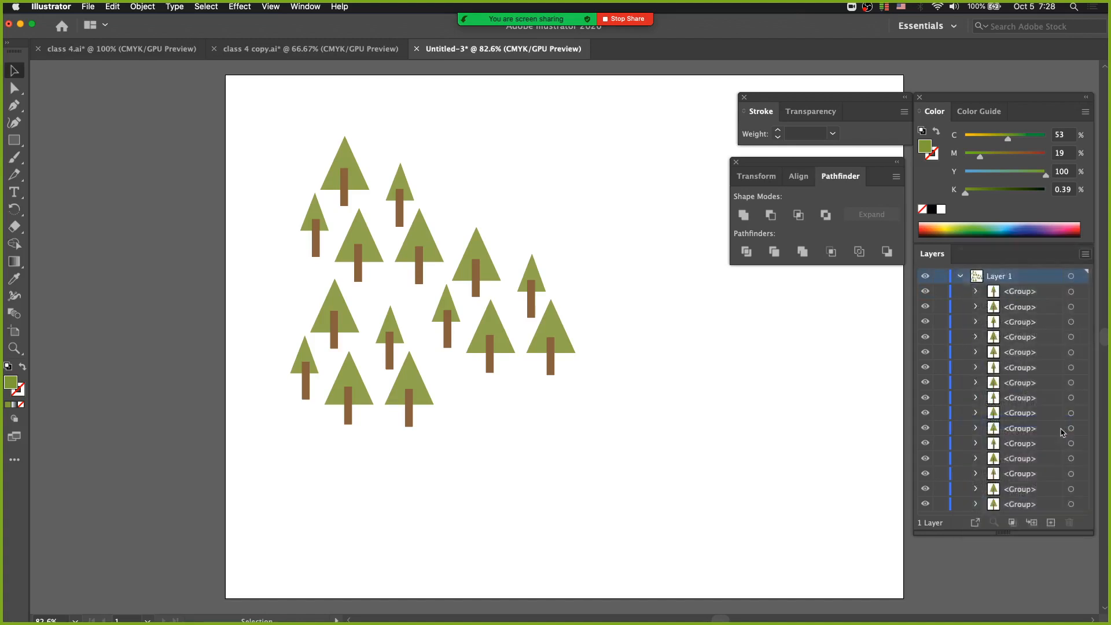
Select Layers 2 through 16 and move them out of Layer 1 to the top level
{"action": "left_click", "coordinate": [1030, 295]}
{"action": "left_click", "coordinate": [1036, 501], "text": "shift"}
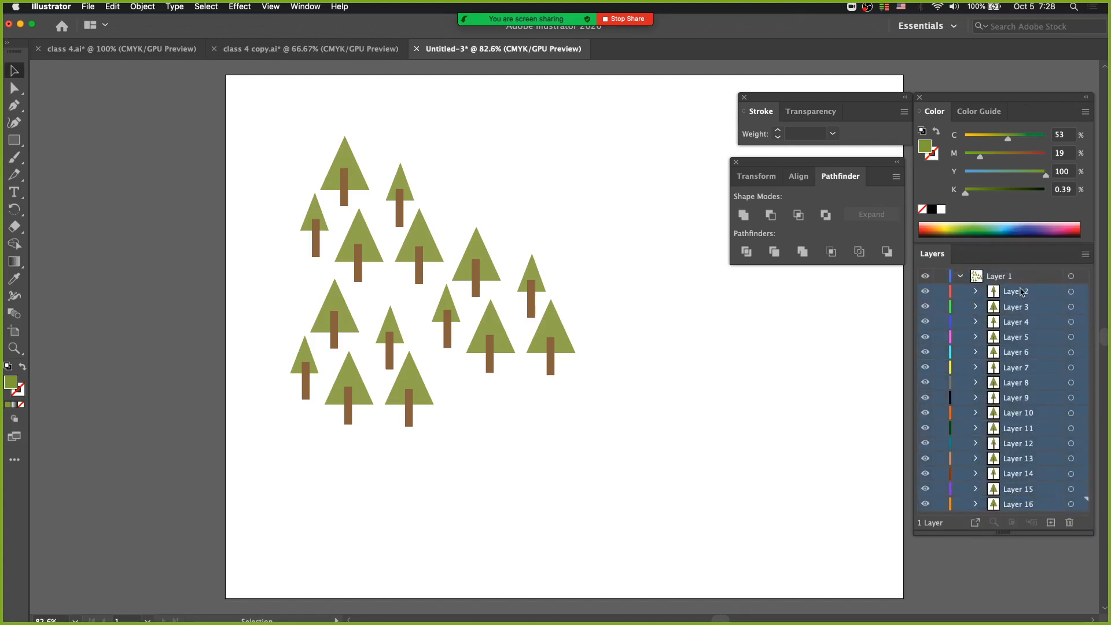
{"action": "left_click_drag", "start_coordinate": [1021, 292], "coordinate": [1013, 270]}
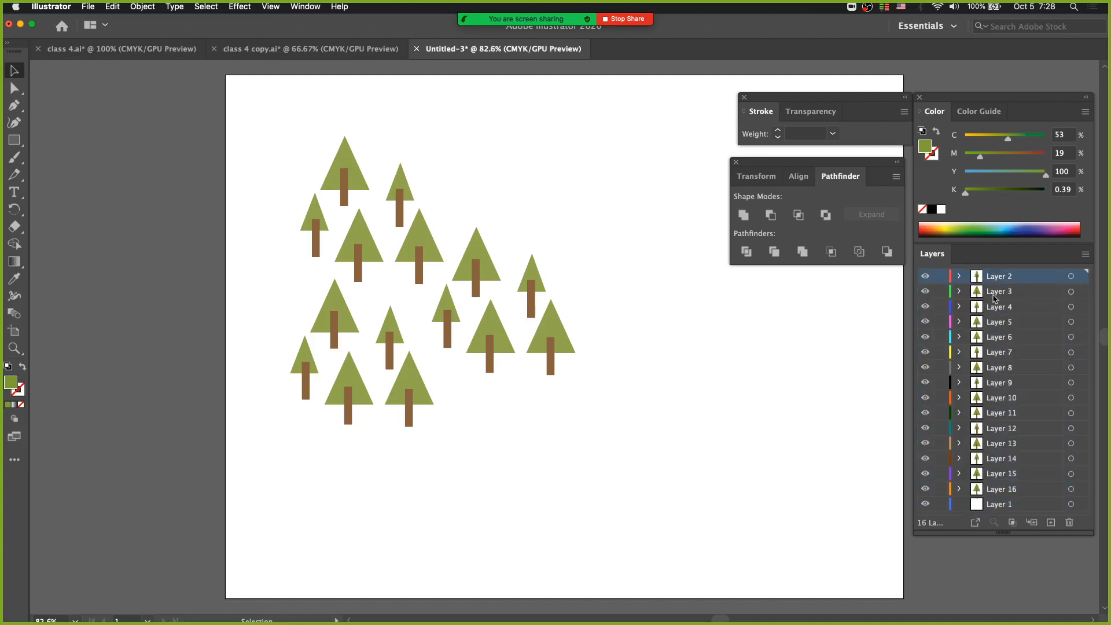
Select Layers 2 through 16 and review the layer commands available for them, leaving without applying any
{"action": "left_click", "coordinate": [570, 346]}
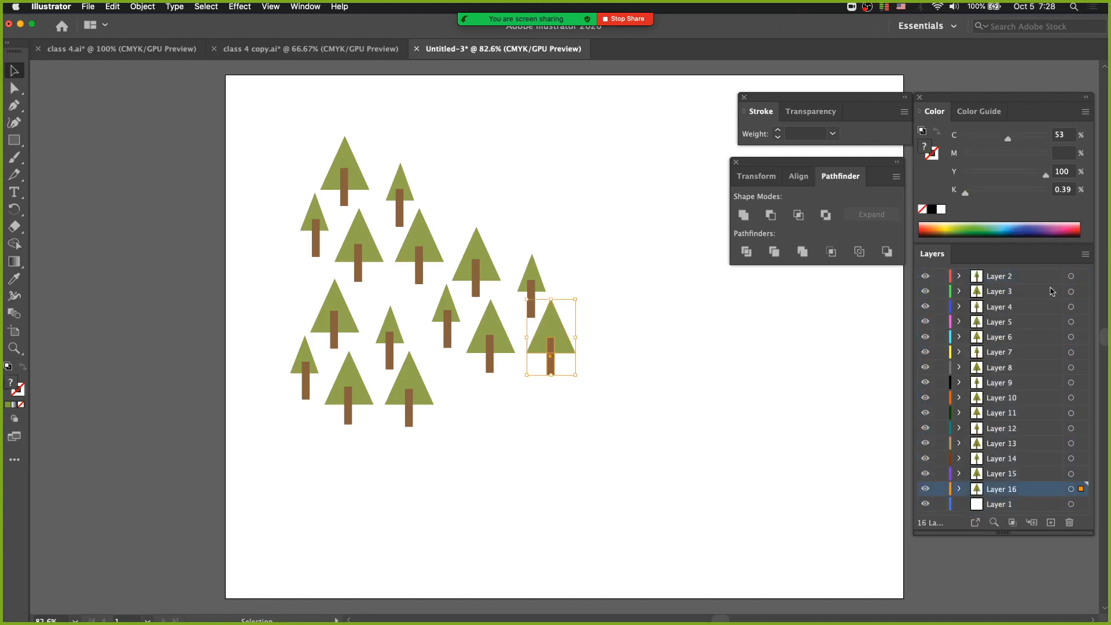
{"action": "left_click", "coordinate": [1021, 279]}
{"action": "left_click", "coordinate": [1031, 489], "text": "shift"}
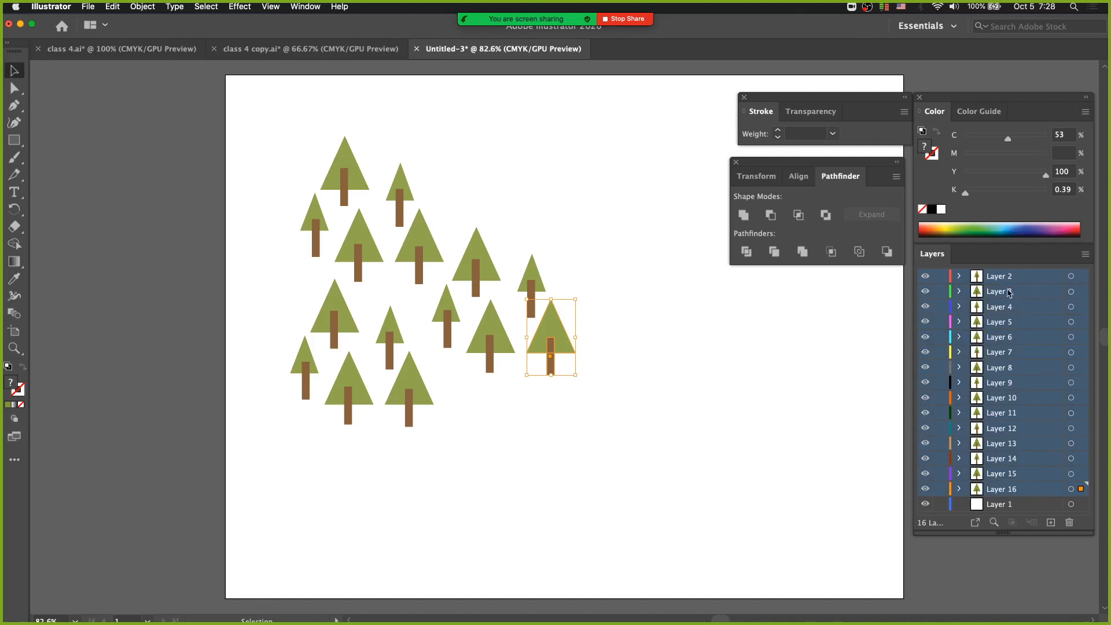
{"action": "left_click", "coordinate": [1084, 258]}
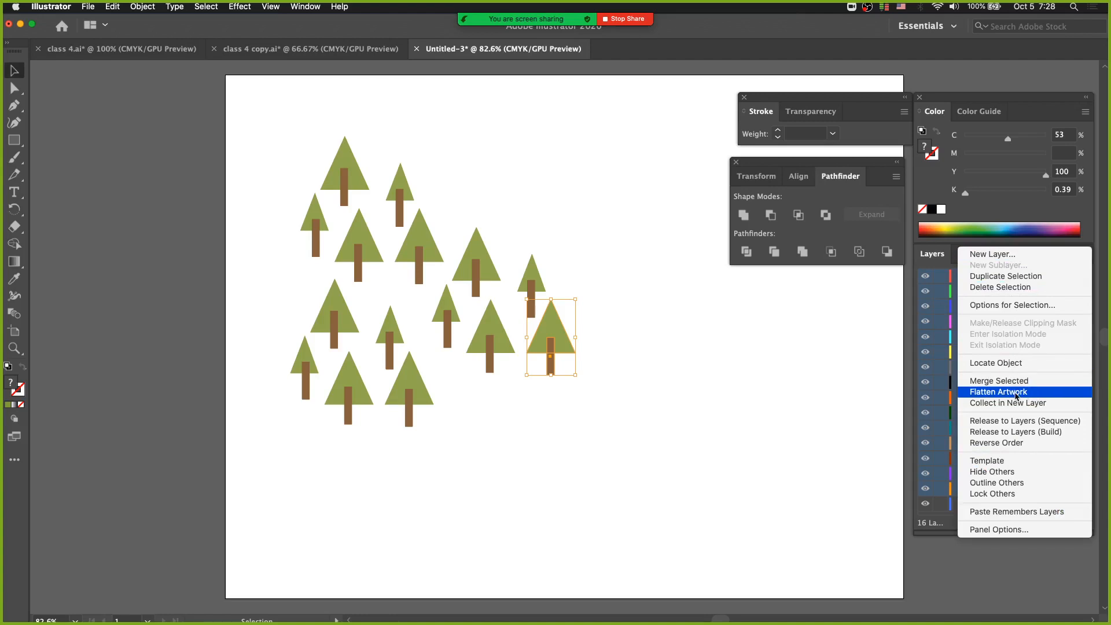
{"action": "left_click", "coordinate": [854, 502]}
{"action": "left_click", "coordinate": [854, 502]}
Duplicate Layer 15 and undo the duplication
{"action": "left_click", "coordinate": [1008, 505]}
{"action": "left_click", "coordinate": [1011, 476]}
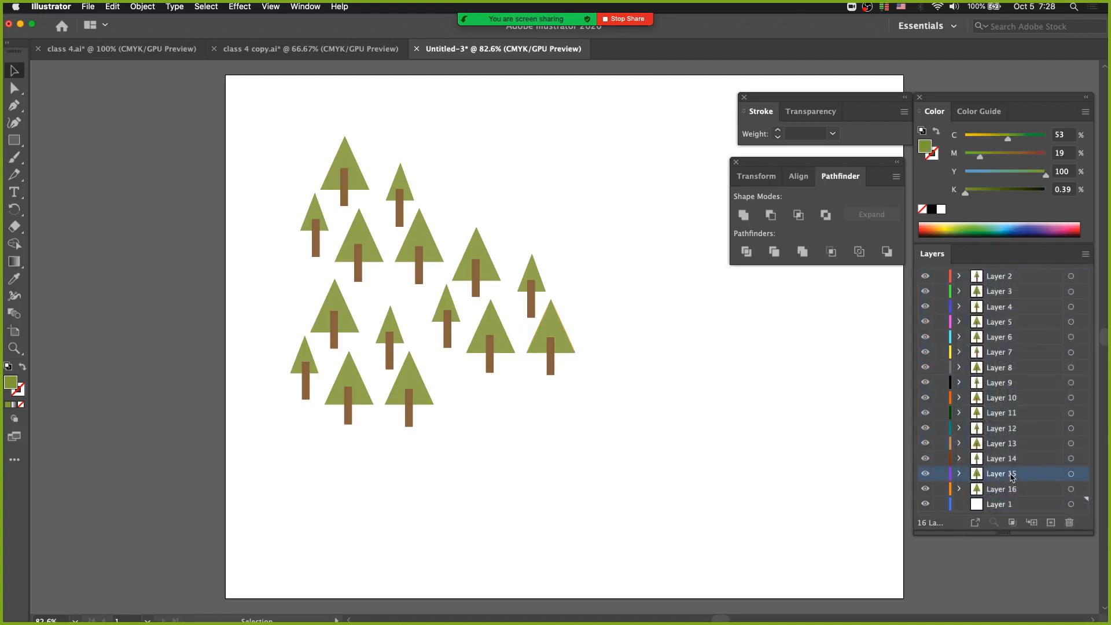
{"action": "left_click", "coordinate": [1079, 256]}
{"action": "left_click", "coordinate": [1079, 274]}
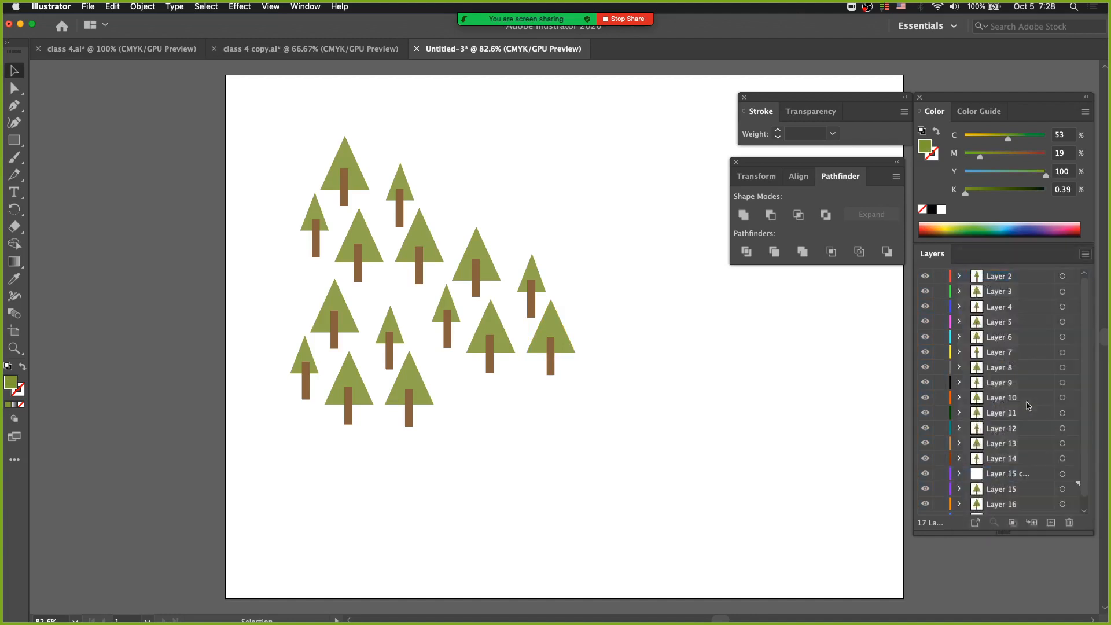
{"action": "key", "text": "cmd+z"}
Flatten all the artwork into Layer 15 and undo the flattening
{"action": "left_click", "coordinate": [1084, 258]}
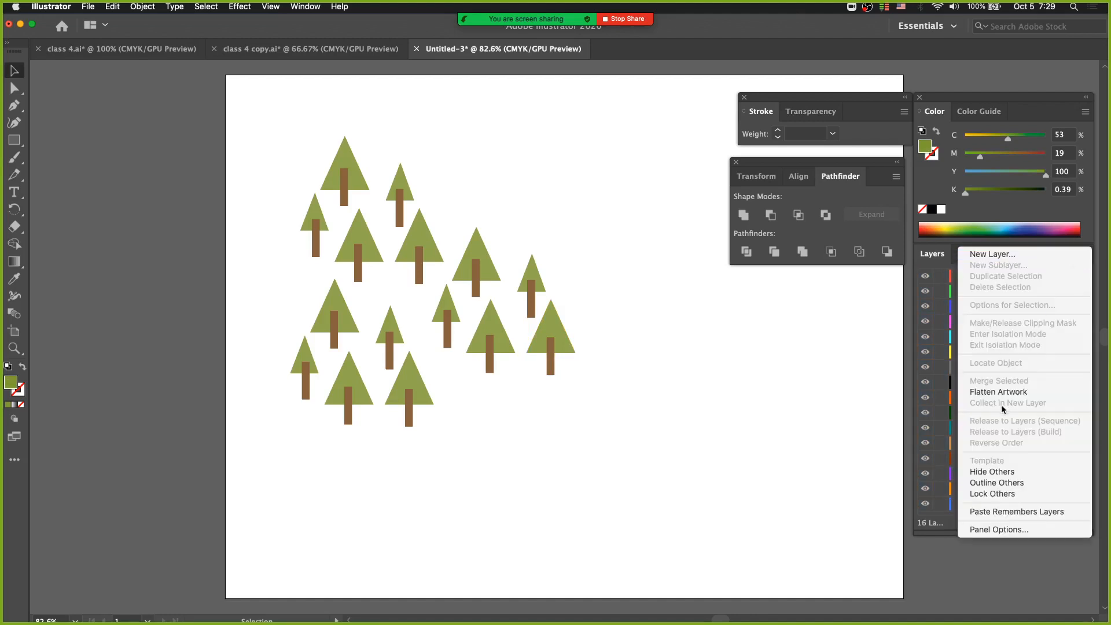
{"action": "left_click", "coordinate": [998, 392]}
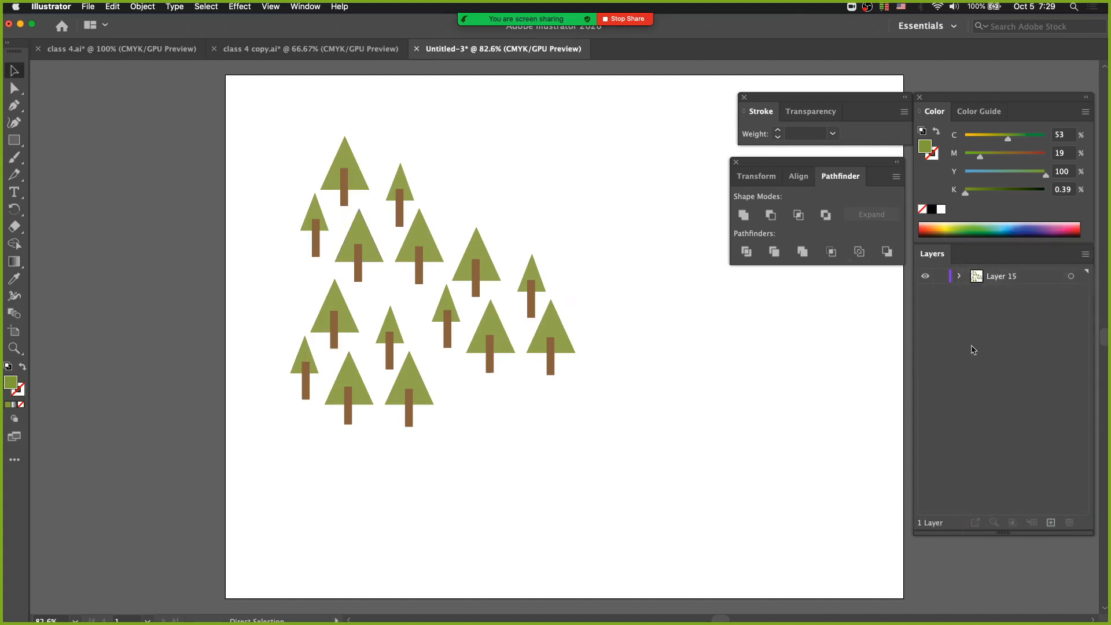
{"action": "key", "text": "cmd+z"}
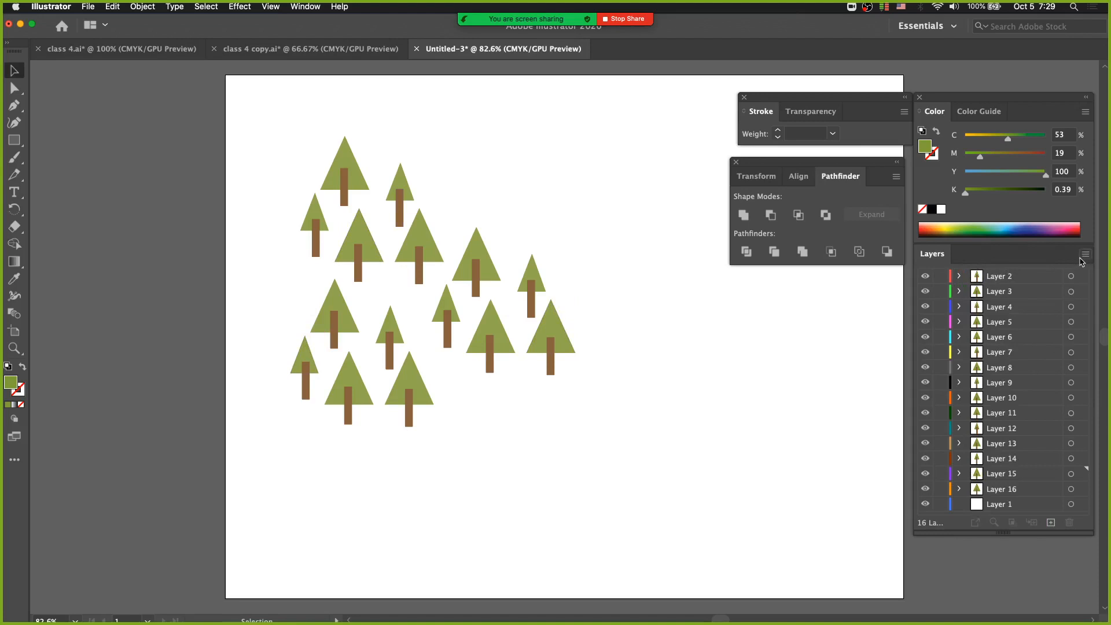
Select only Layers 2 through 5 and merge them into one layer
{"action": "left_click", "coordinate": [1025, 282]}
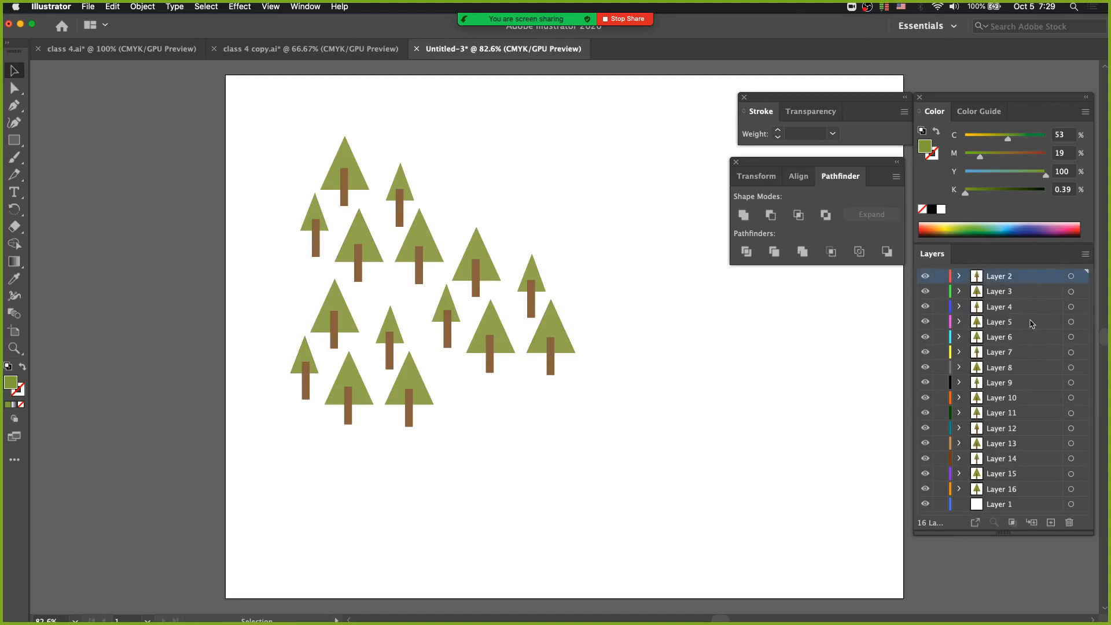
{"action": "left_click", "coordinate": [1028, 494], "text": "shift"}
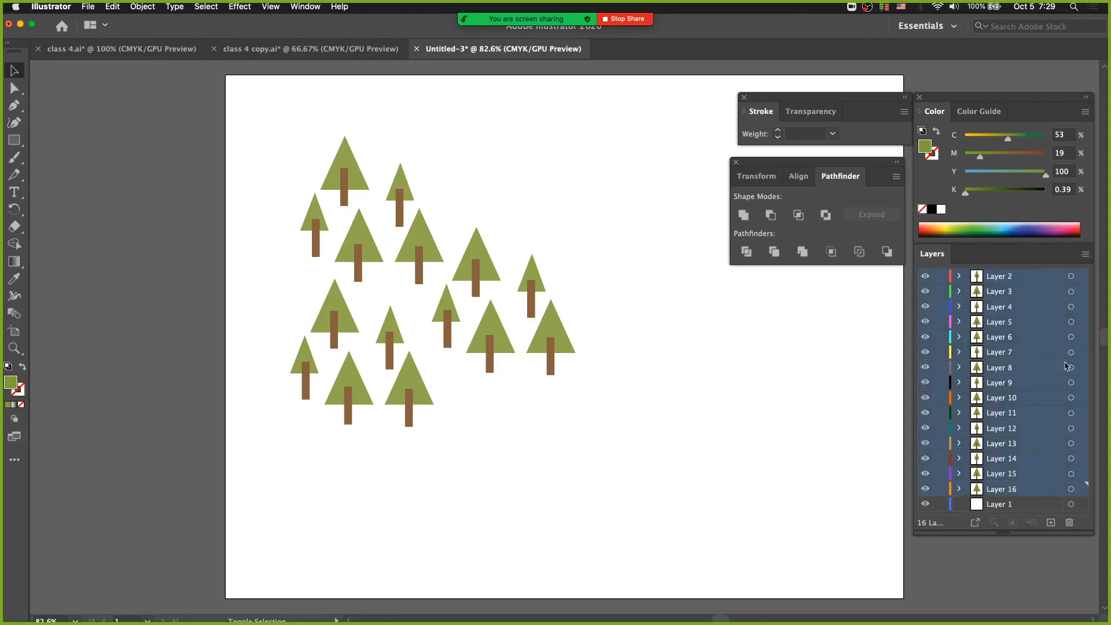
{"action": "left_click", "coordinate": [1042, 329]}
{"action": "left_click", "coordinate": [1037, 279], "text": "shift"}
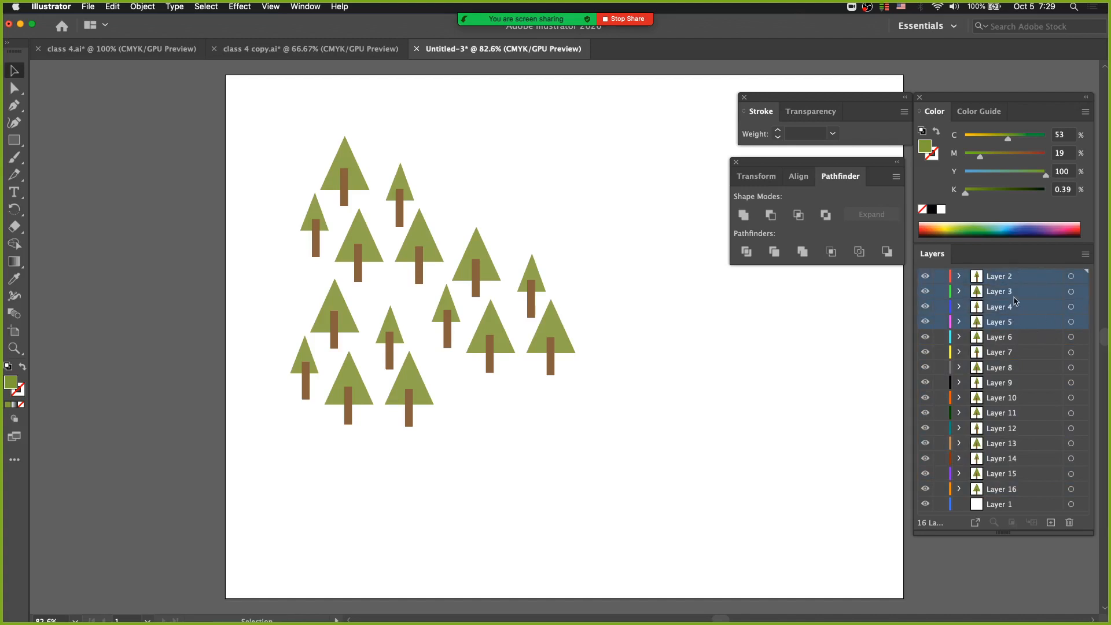
{"action": "left_click", "coordinate": [1085, 254]}
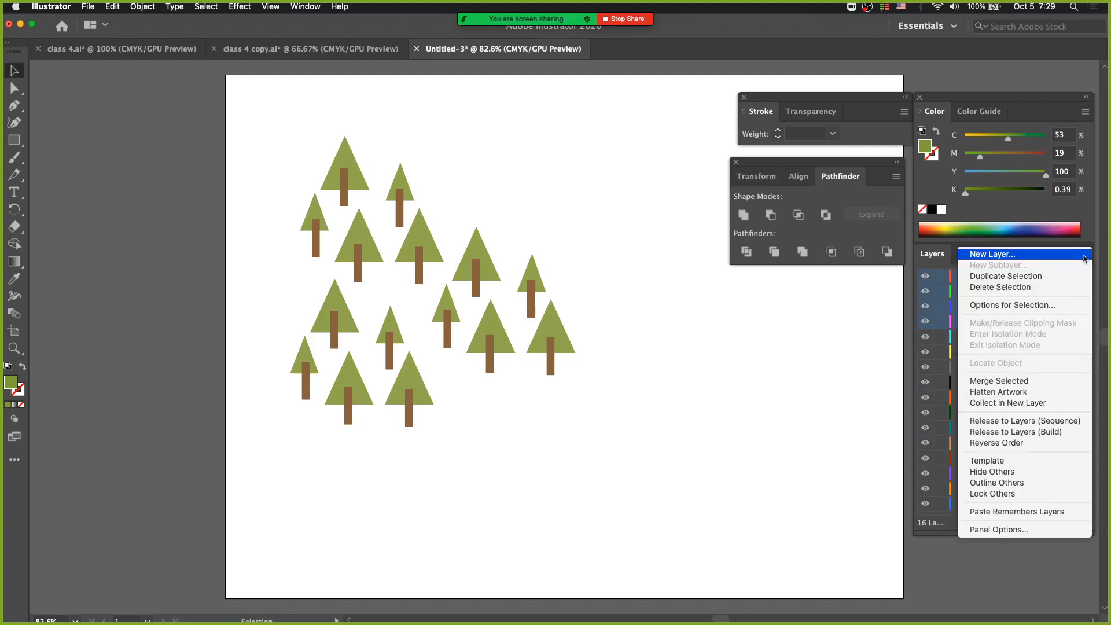
{"action": "left_click", "coordinate": [1039, 383]}
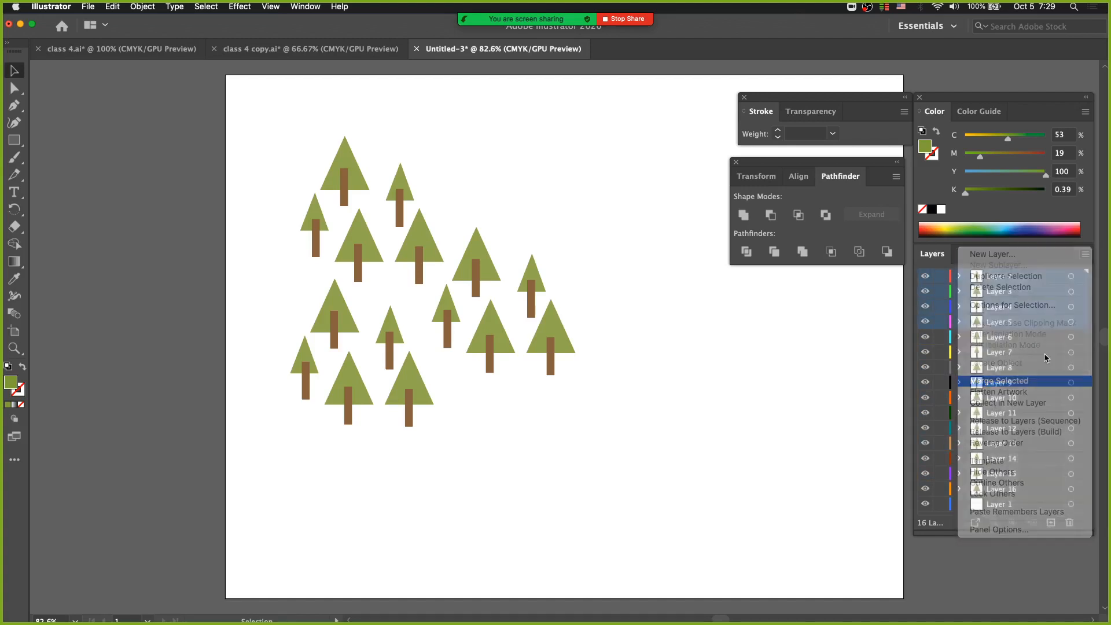
Toggle the visibility of the merged Layer 2 off and on repeatedly to check which trees it contains
{"action": "left_click", "coordinate": [926, 278]}
{"action": "left_click", "coordinate": [926, 277]}
{"action": "left_click", "coordinate": [926, 277]}
{"action": "left_click", "coordinate": [926, 277]}
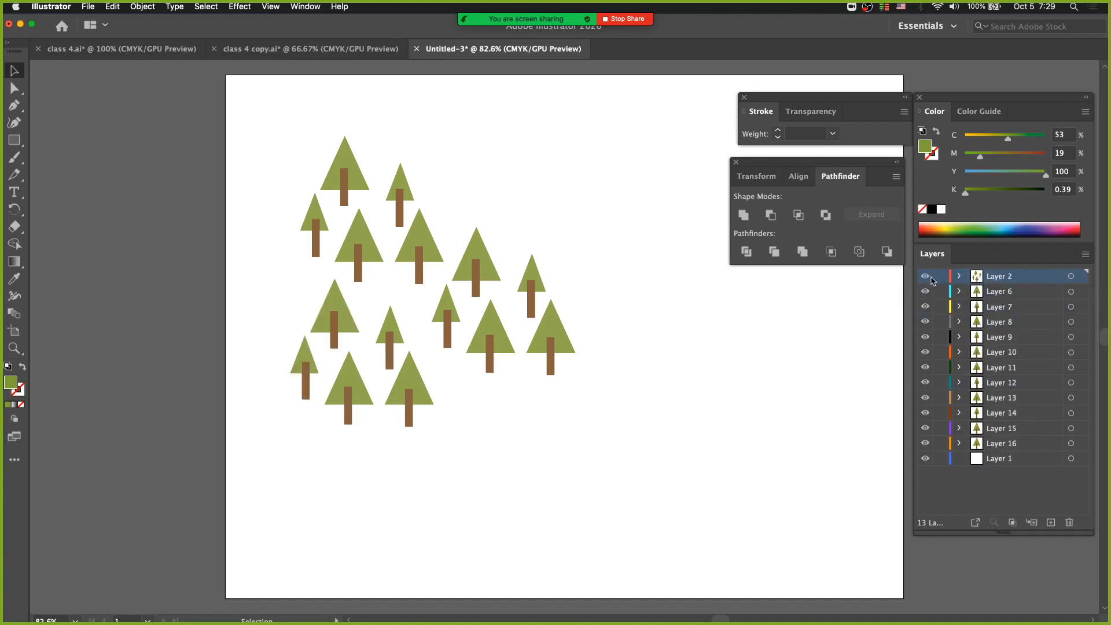
{"action": "left_click", "coordinate": [927, 277]}
{"action": "left_click", "coordinate": [926, 277]}
{"action": "left_click", "coordinate": [926, 277]}
{"action": "left_click", "coordinate": [926, 277]}
{"action": "left_click", "coordinate": [926, 278]}
{"action": "left_click", "coordinate": [926, 277]}
Open the list of layer commands for Layer 2
{"action": "left_click", "coordinate": [1085, 254]}
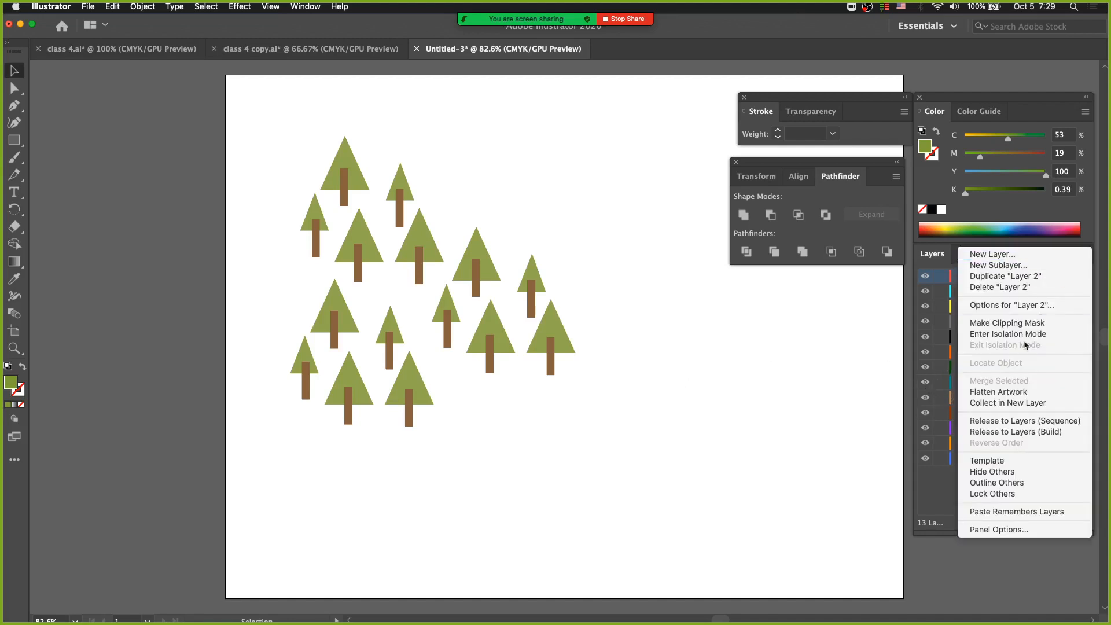